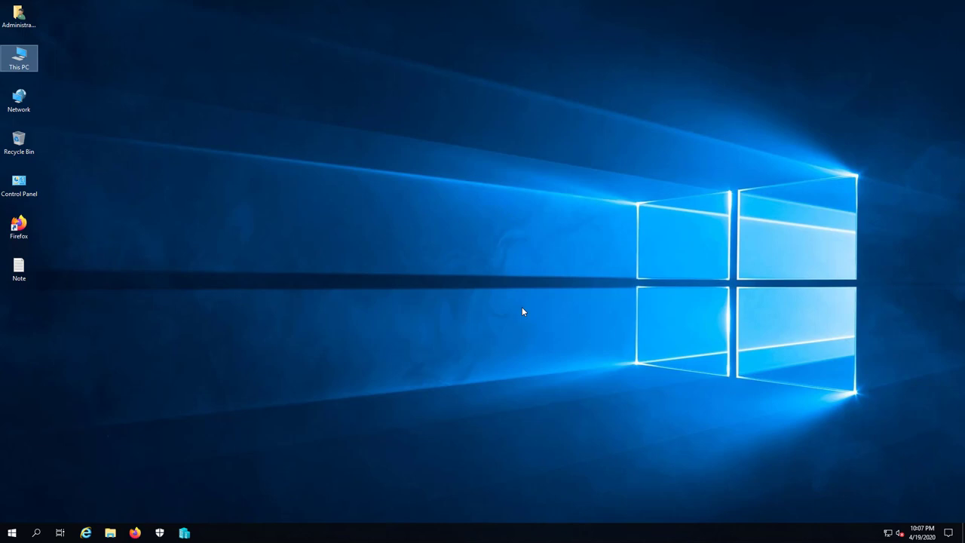
Step: Open the 9_OU_organizational_unit image from VHD (E:) > MCSA2019_MAP in Paint
{"action": "double_click", "coordinate": [22, 66]}
{"action": "double_click", "coordinate": [398, 151]}
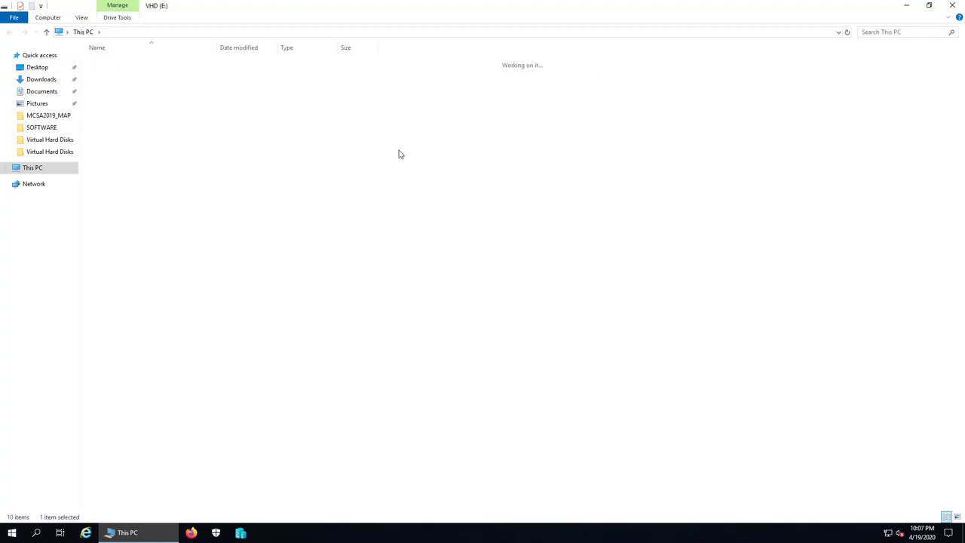
{"action": "left_click", "coordinate": [114, 66]}
{"action": "double_click", "coordinate": [114, 66]}
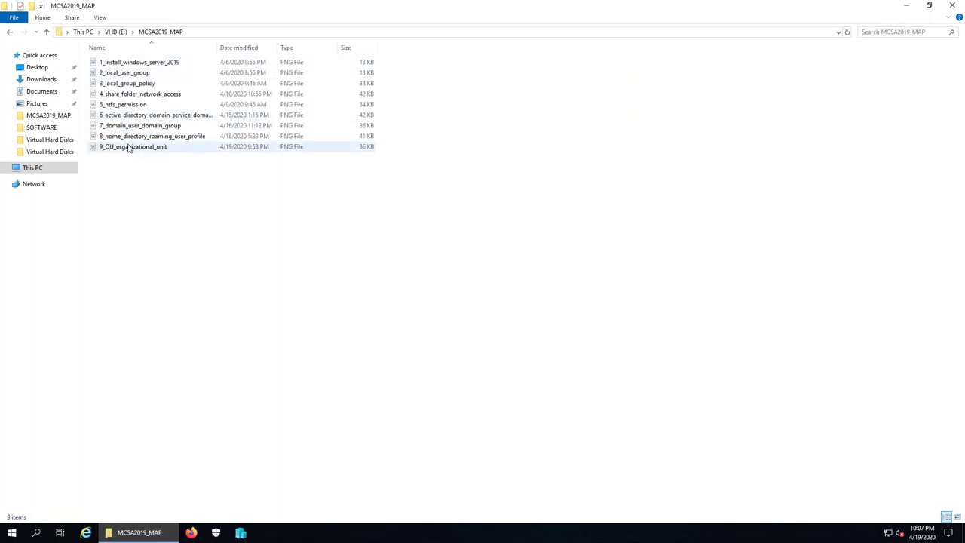
{"action": "double_click", "coordinate": [134, 146]}
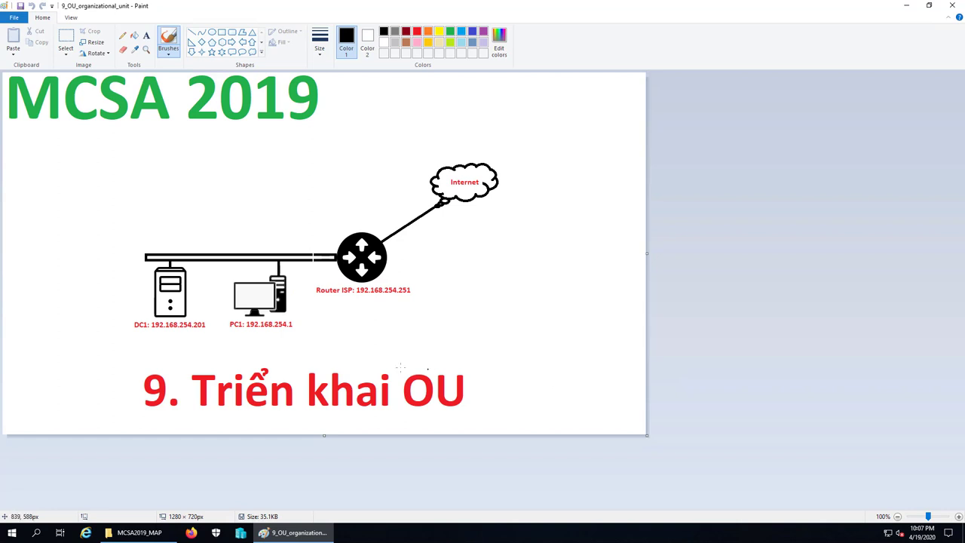
Step: Close the Paint window and the MCSA2019_MAP Explorer window to return to the desktop
{"action": "left_click", "coordinate": [168, 345]}
{"action": "left_click", "coordinate": [951, 6]}
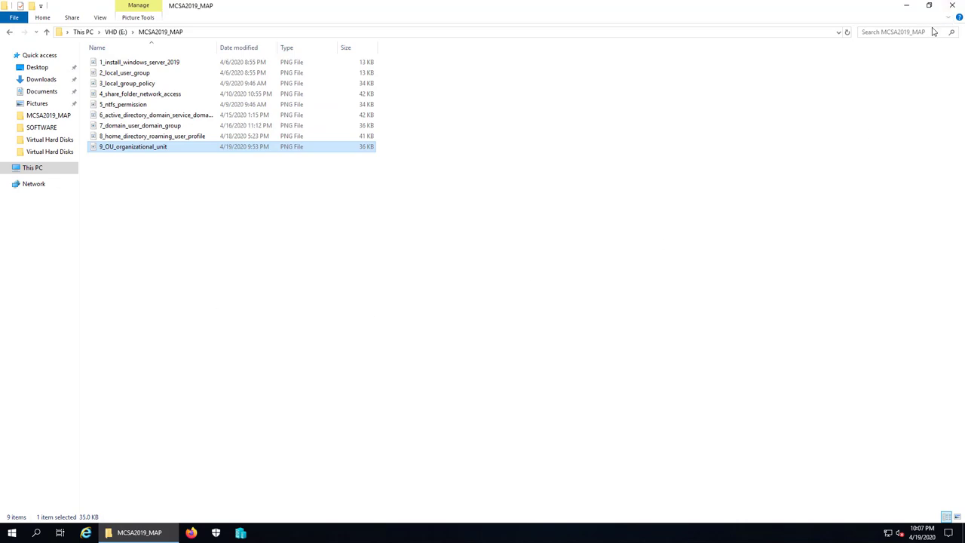
{"action": "left_click", "coordinate": [951, 6]}
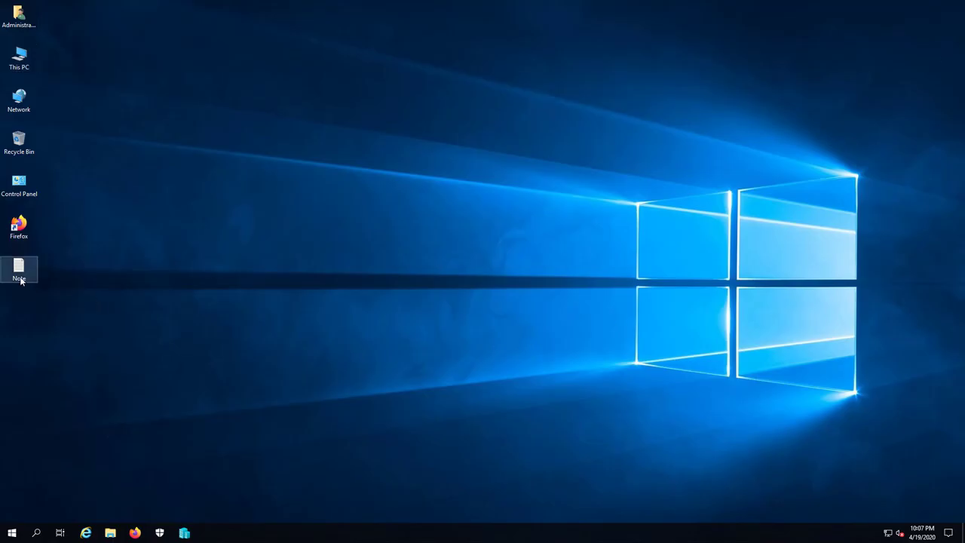
Step: Open the desktop Note file and type '1. Cai dat Remote Server Administration Tools (RSAT)'
{"action": "double_click", "coordinate": [19, 270]}
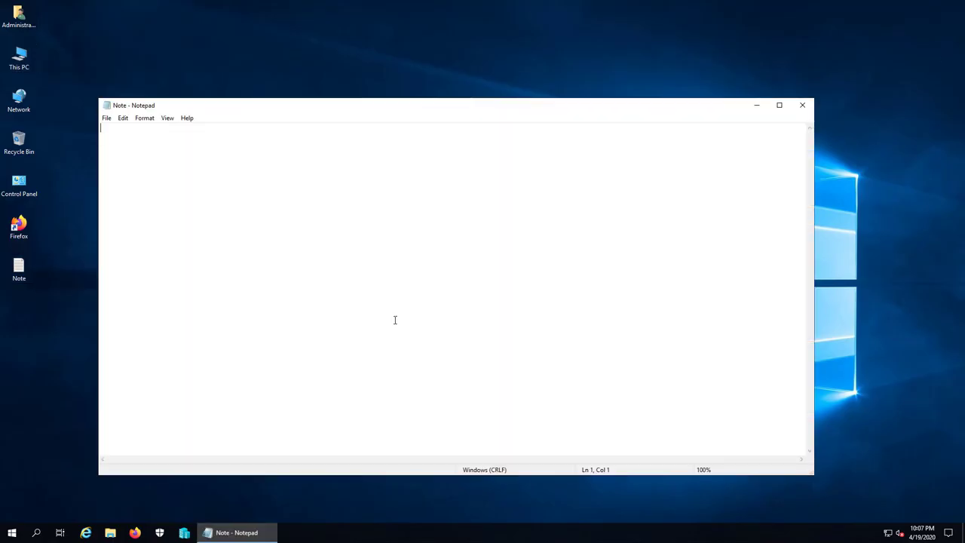
{"action": "type", "text": "1. Cai dat Remote Server Admi"}
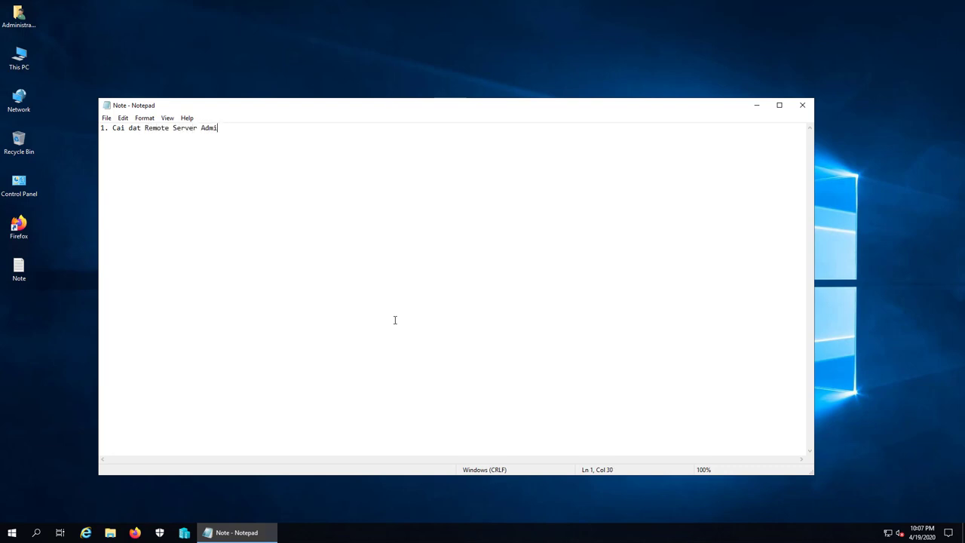
{"action": "type", "text": "nistration Tools (RSAT)"}
Step: In Hyper-V Manager, collapse the checkpoints panel and start vietcloud-dc1
{"action": "left_click", "coordinate": [184, 532]}
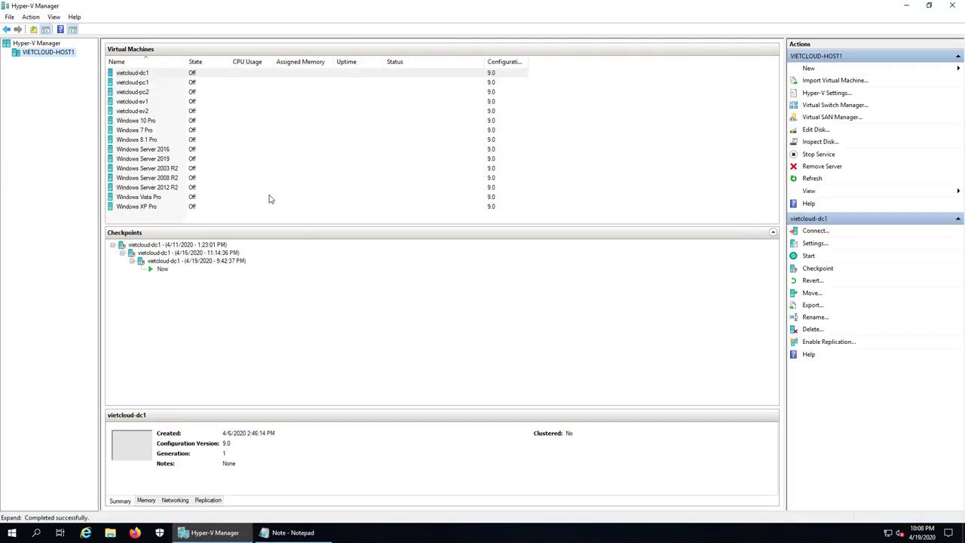
{"action": "left_click", "coordinate": [138, 74]}
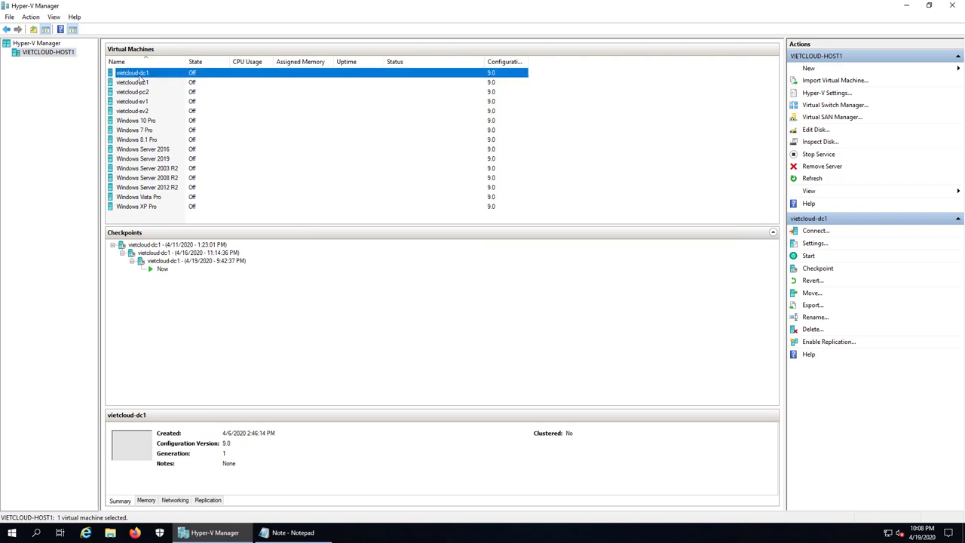
{"action": "left_click", "coordinate": [772, 234]}
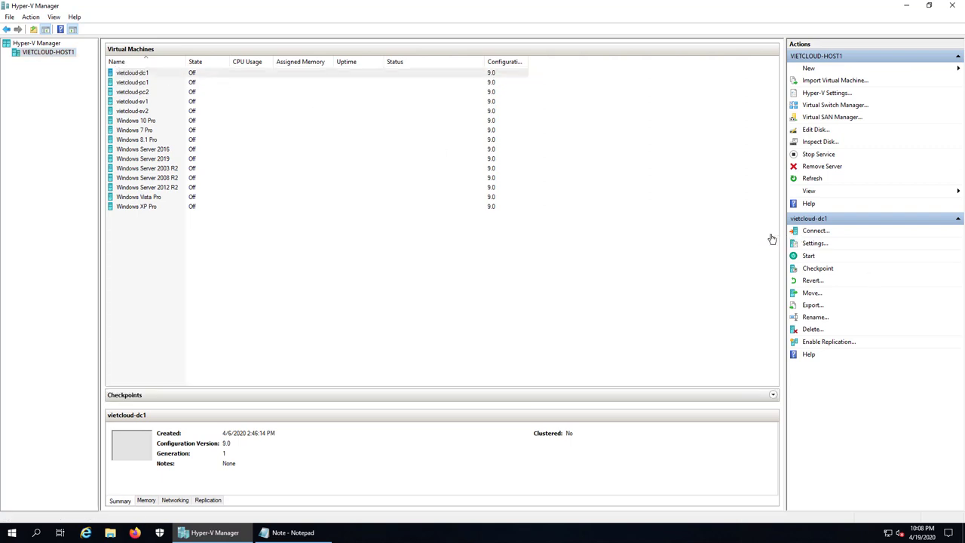
{"action": "left_click", "coordinate": [125, 84]}
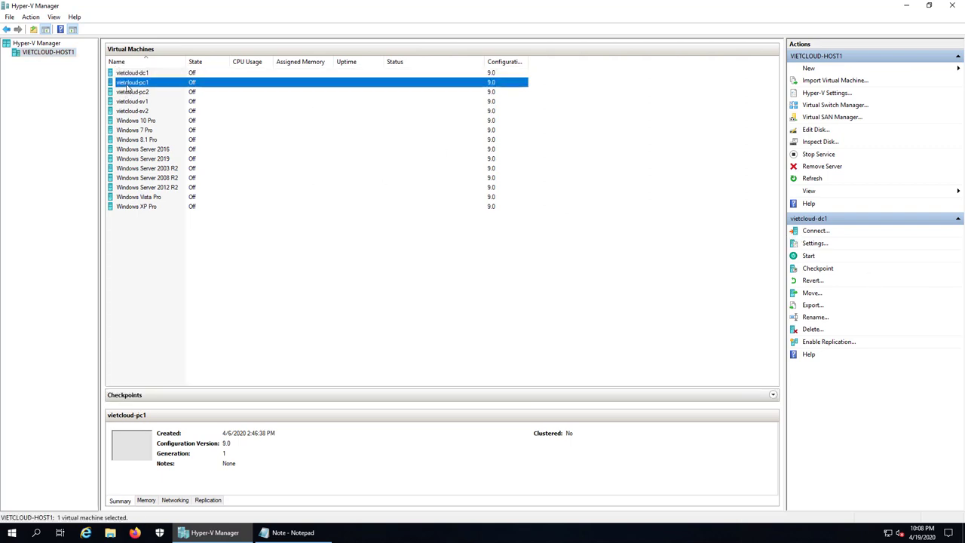
{"action": "right_click", "coordinate": [133, 73]}
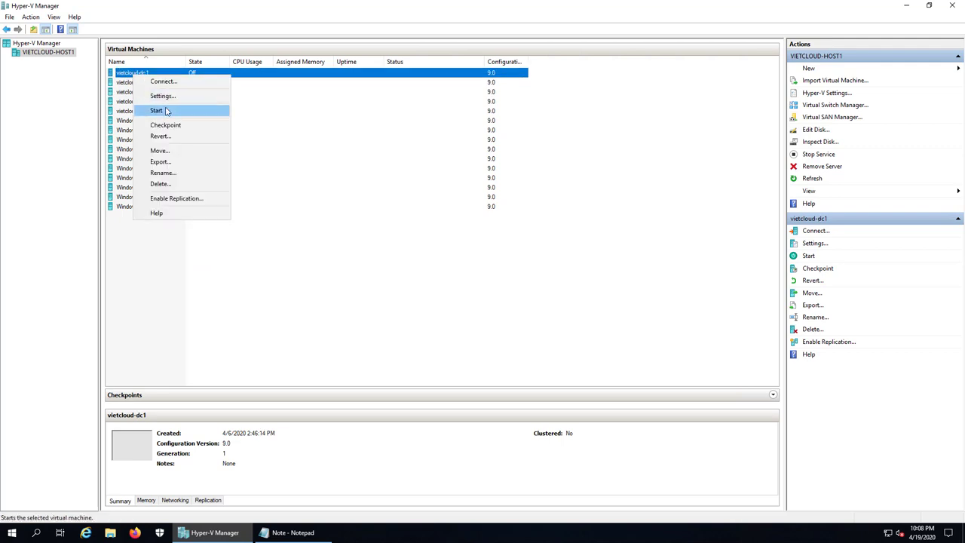
{"action": "left_click", "coordinate": [167, 112]}
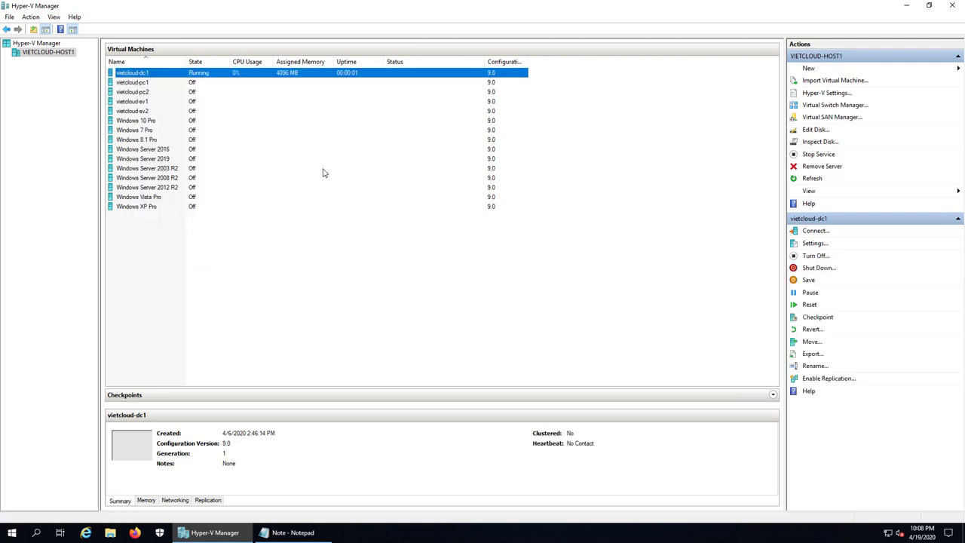
Step: Start vietcloud-pc1, then connect to the vietcloud-dc1 console
{"action": "left_click", "coordinate": [141, 84]}
{"action": "right_click", "coordinate": [140, 84]}
{"action": "left_click", "coordinate": [192, 122]}
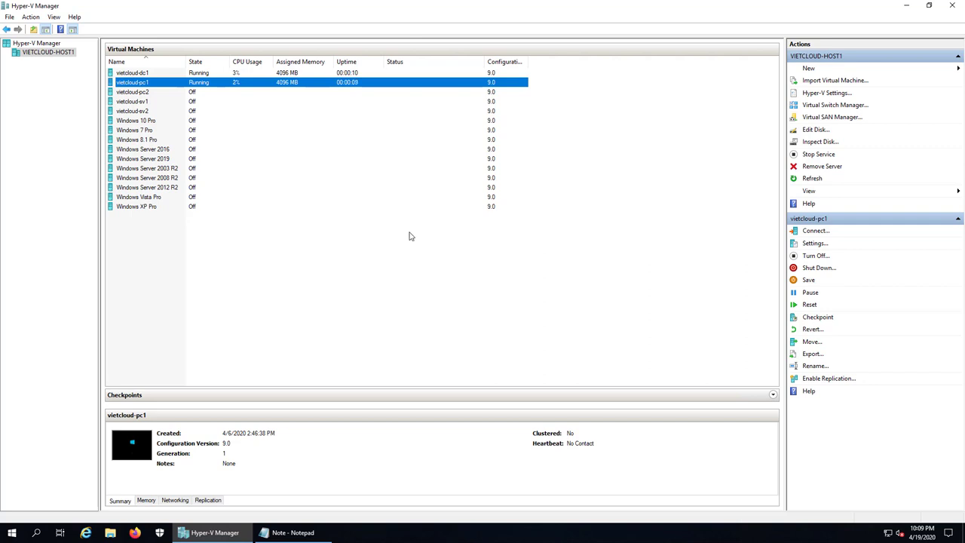
{"action": "left_click", "coordinate": [138, 73]}
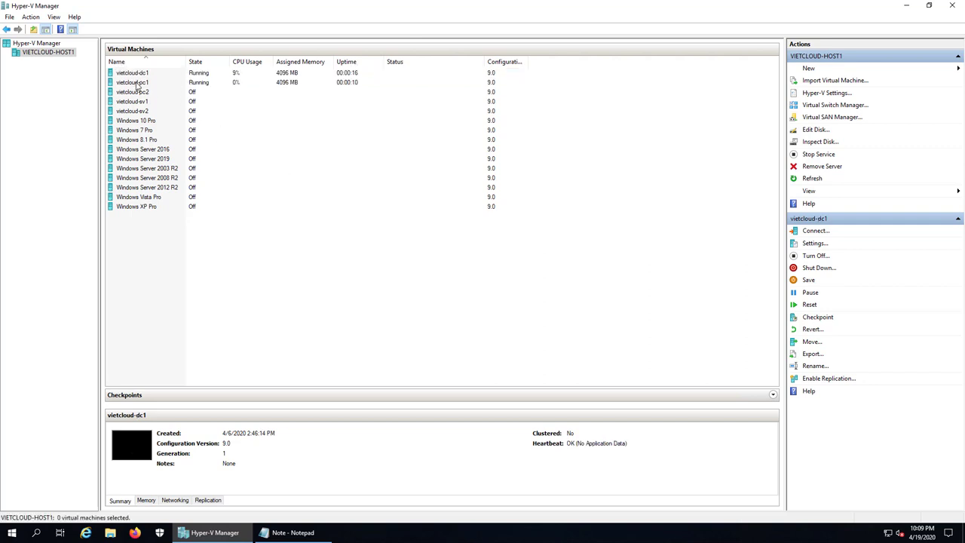
{"action": "left_click", "coordinate": [136, 83]}
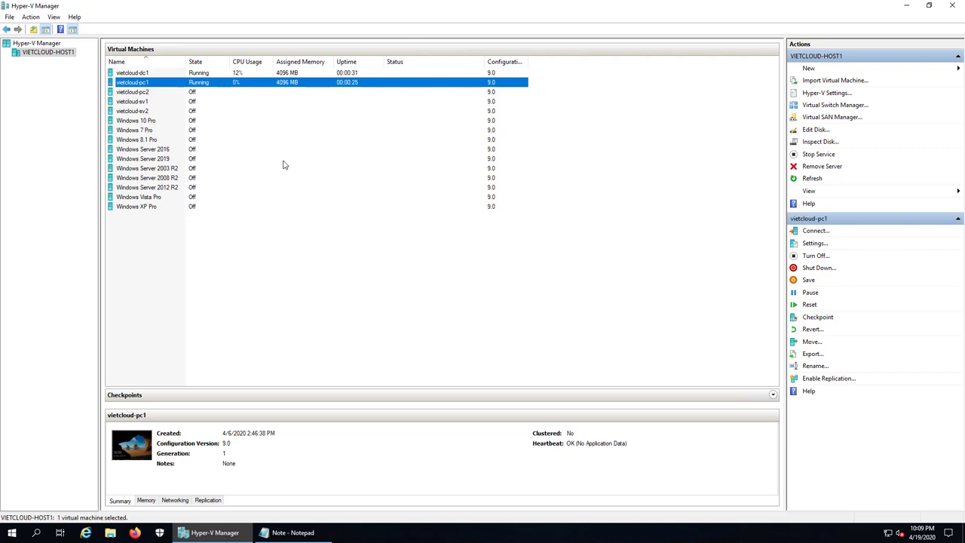
{"action": "left_click", "coordinate": [138, 74]}
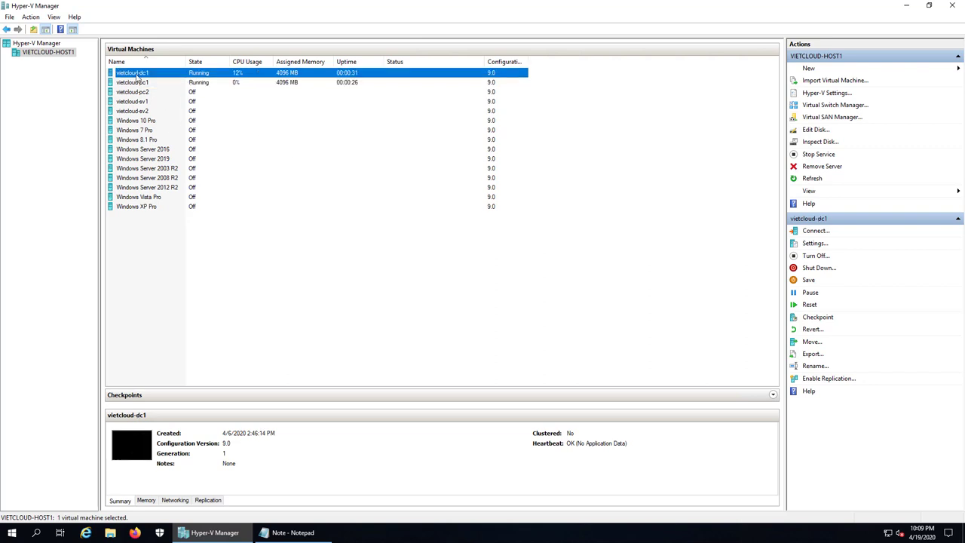
{"action": "double_click", "coordinate": [137, 74]}
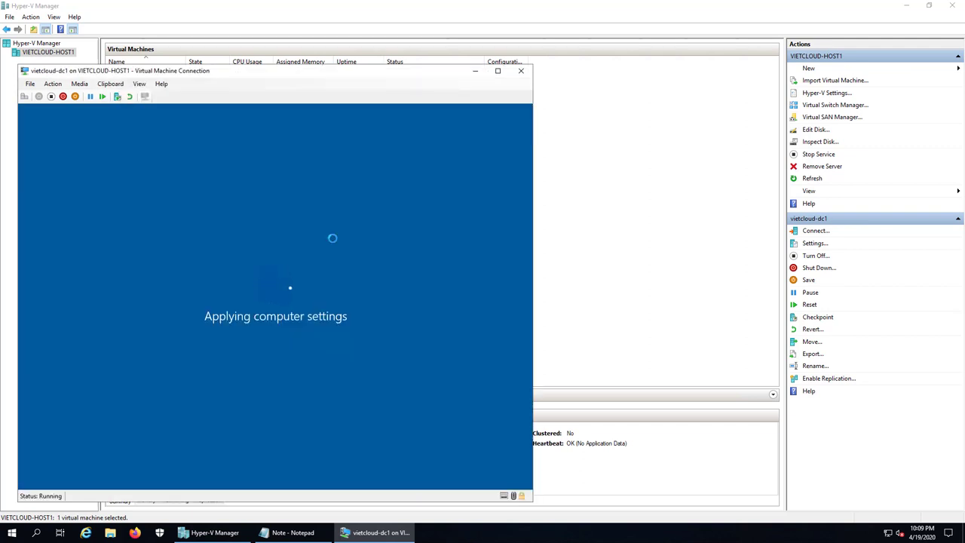
Step: Connect to the vietcloud-pc1 console and move its window to the right
{"action": "left_click", "coordinate": [558, 241]}
{"action": "left_click", "coordinate": [138, 84]}
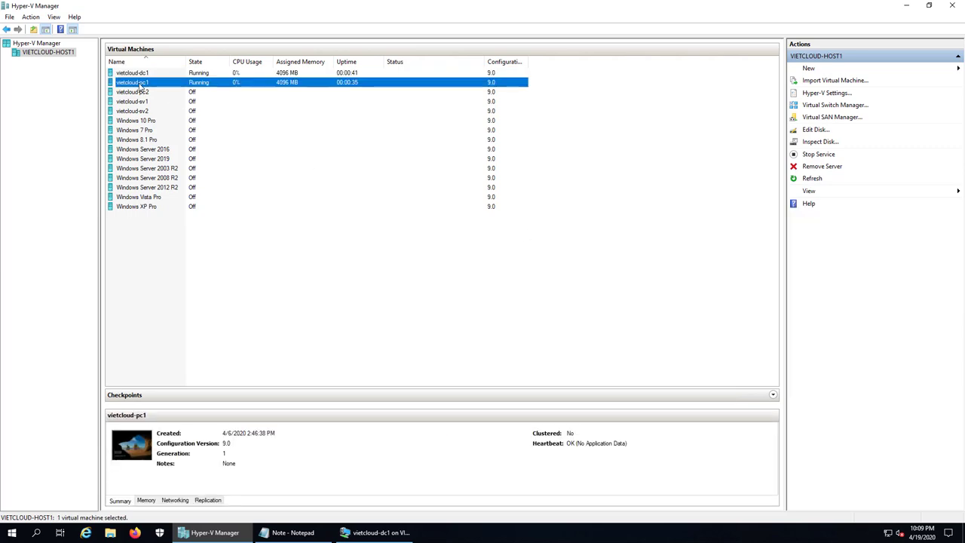
{"action": "double_click", "coordinate": [139, 85]}
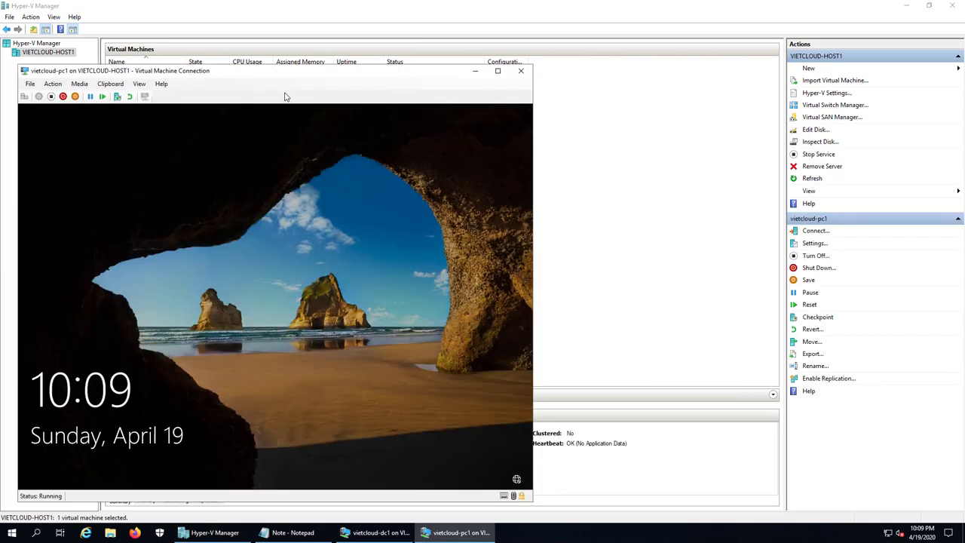
{"action": "left_click_drag", "start_coordinate": [242, 77], "coordinate": [617, 92]}
Step: Minimize the dc1 console and sign in to pc1 with the domain administrator password
{"action": "left_click", "coordinate": [373, 532]}
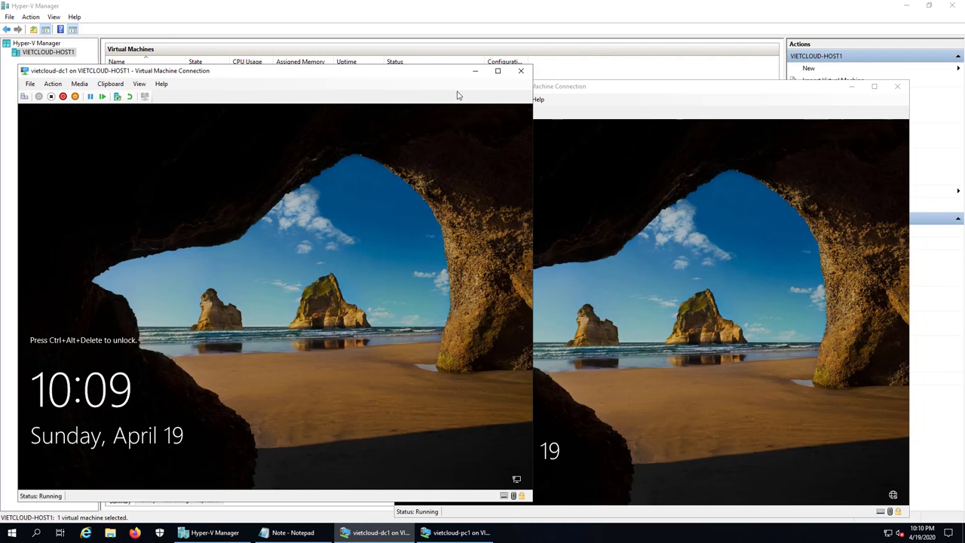
{"action": "left_click", "coordinate": [474, 70]}
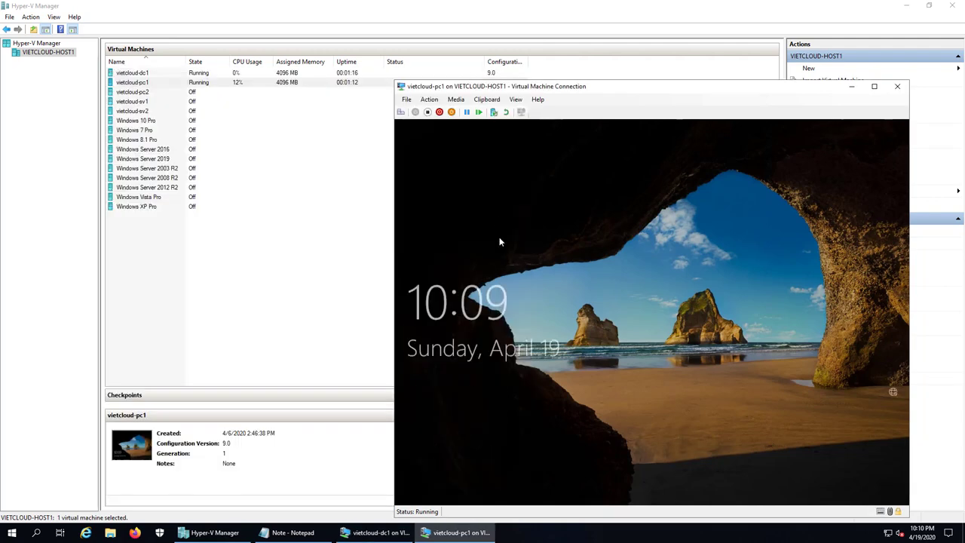
{"action": "left_click", "coordinate": [499, 240]}
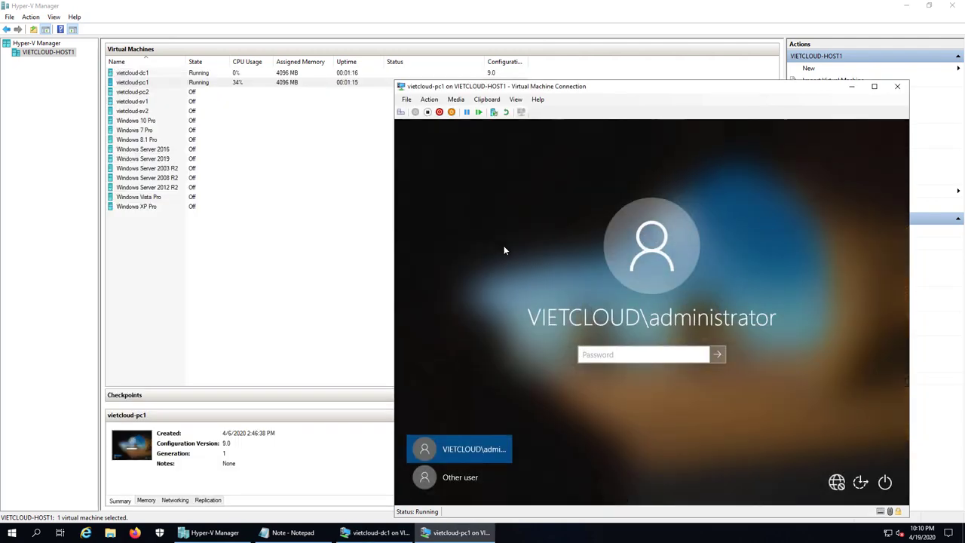
{"action": "type", "text": "P@ssw0rd@123"}
{"action": "key", "text": "Return"}
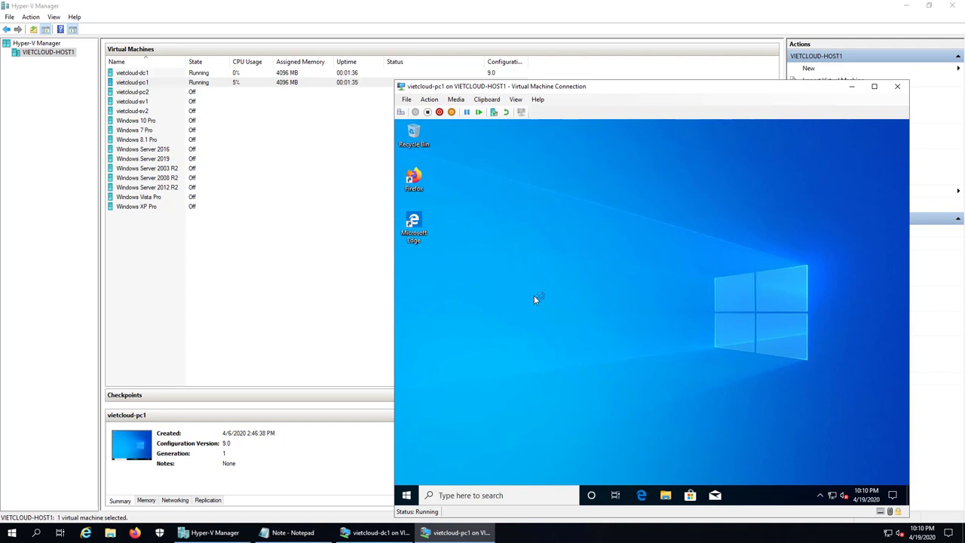
Step: Start Firefox on pc1, close the mozilla.org privacy tab, and load google.com.vn
{"action": "left_click", "coordinate": [413, 179]}
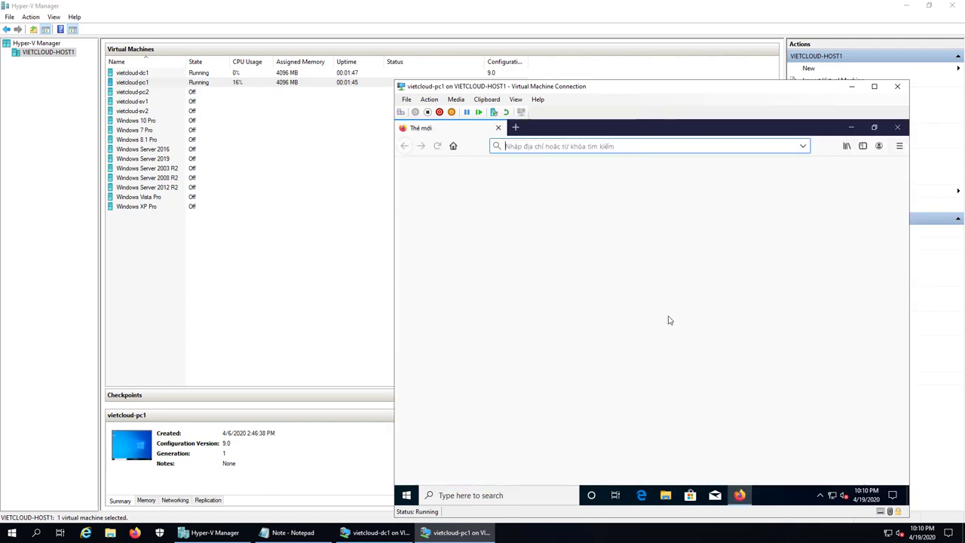
{"action": "left_click", "coordinate": [584, 129]}
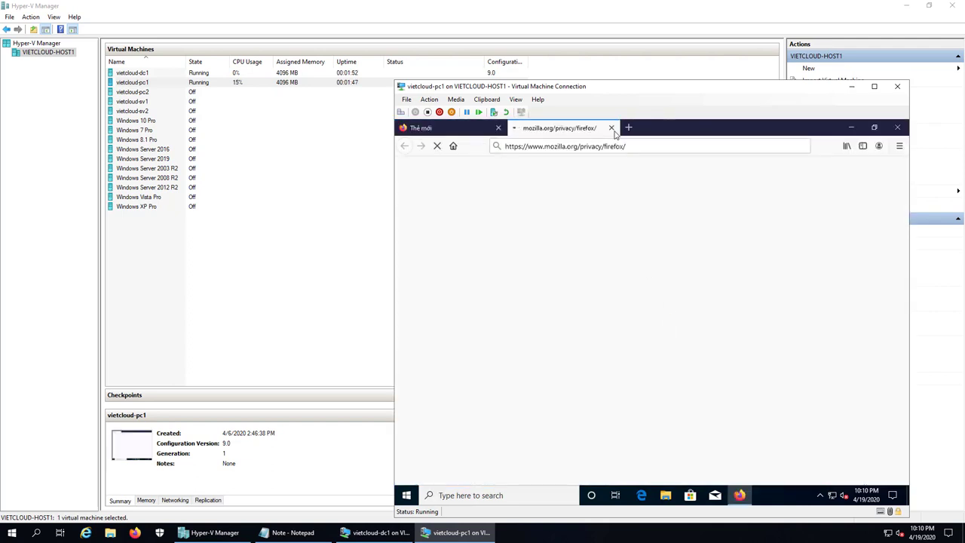
{"action": "left_click", "coordinate": [610, 128]}
{"action": "type", "text": "googl"}
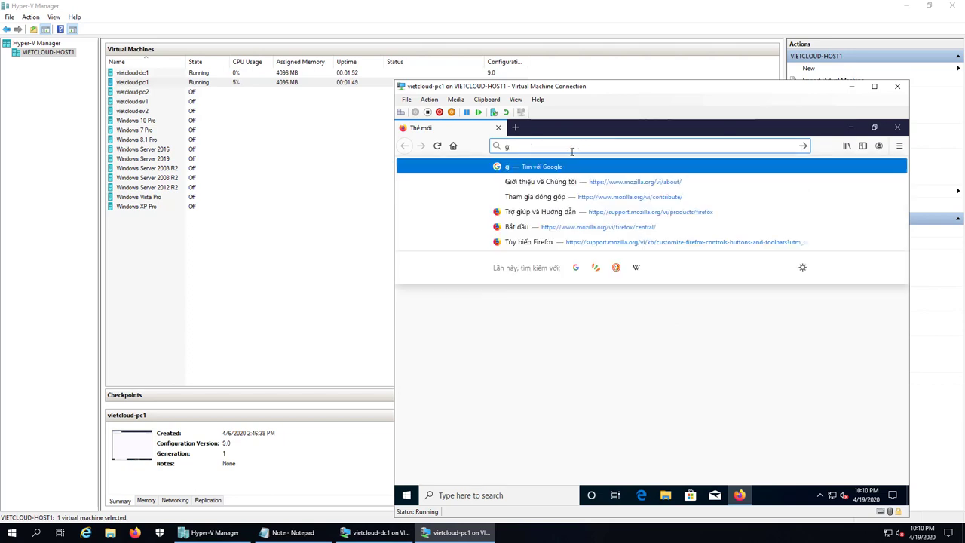
{"action": "type", "text": "e.com.vn"}
{"action": "key", "text": "Return"}
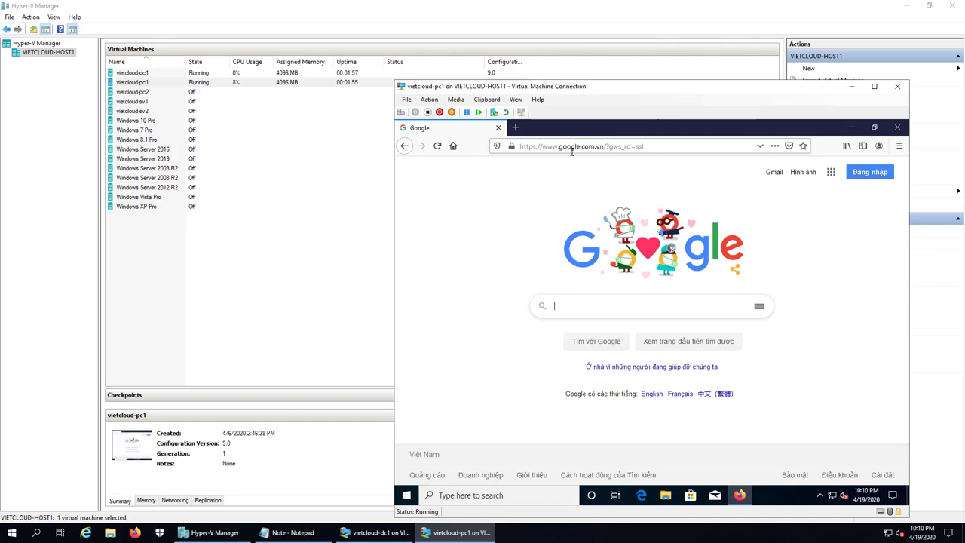
Step: Search Google for 'rsat windows 10 download' using the suggestion list
{"action": "type", "text": "rs"}
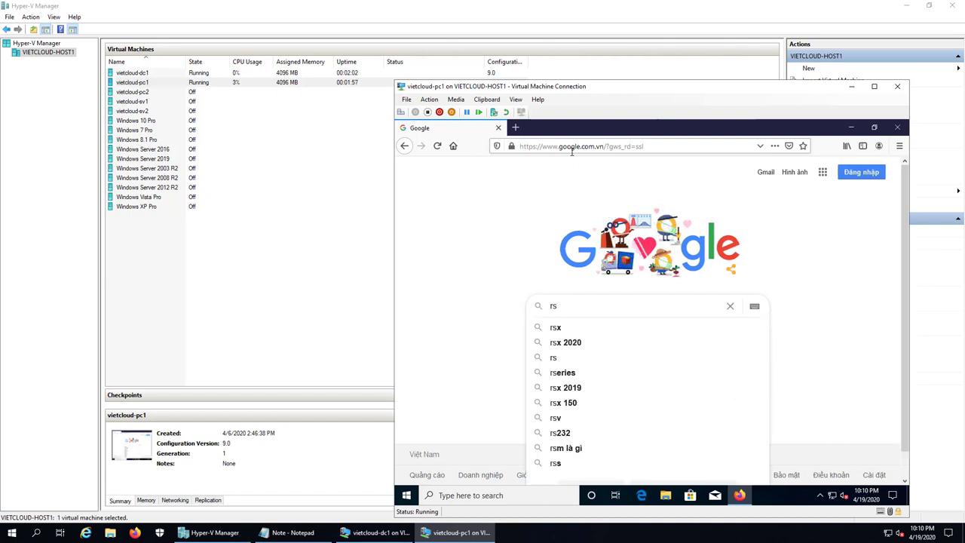
{"action": "type", "text": "at"}
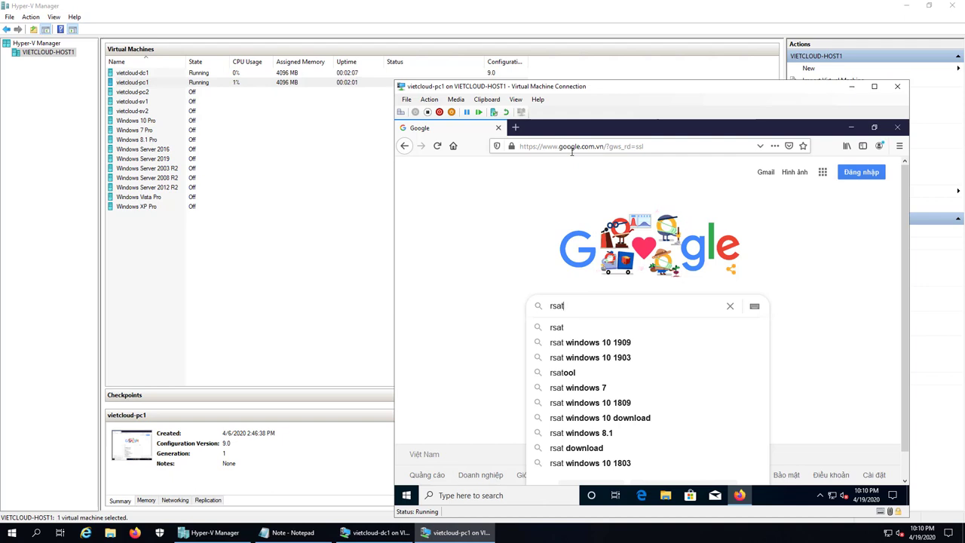
{"action": "type", "text": " windo"}
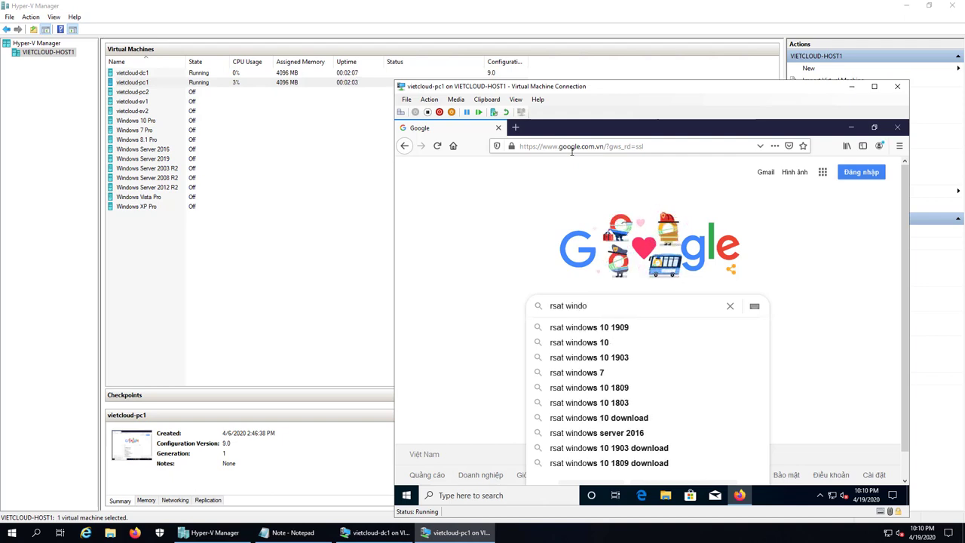
{"action": "type", "text": "wn"}
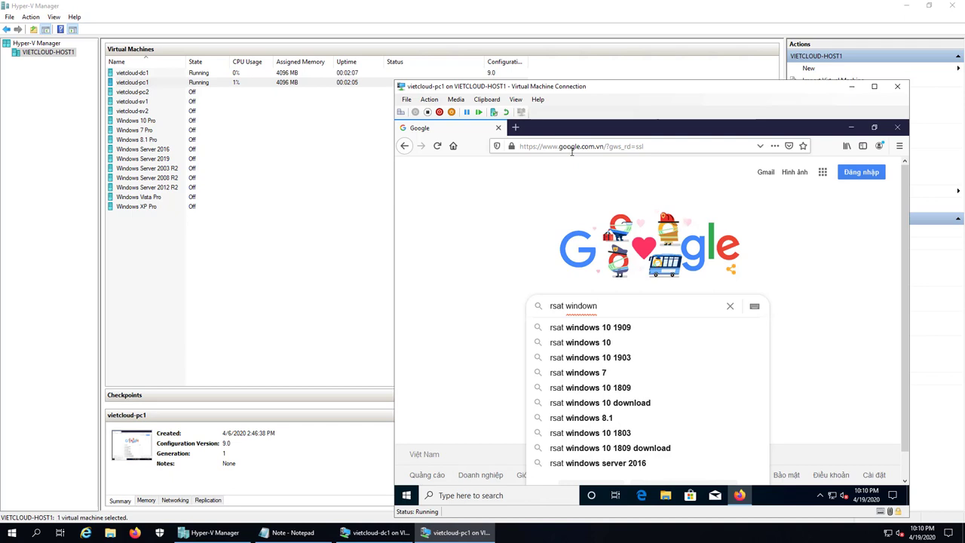
{"action": "key", "text": "Down"}
{"action": "key", "text": "Down"}
{"action": "key", "text": "Down"}
{"action": "key", "text": "Down"}
{"action": "key", "text": "Down"}
{"action": "key", "text": "Down"}
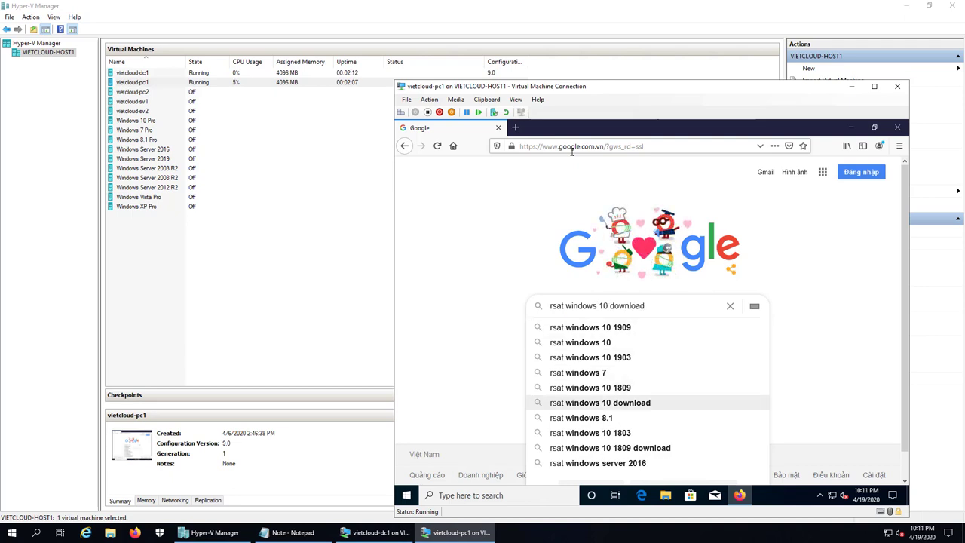
{"action": "key", "text": "Down"}
{"action": "key", "text": "Up"}
{"action": "key", "text": "Return"}
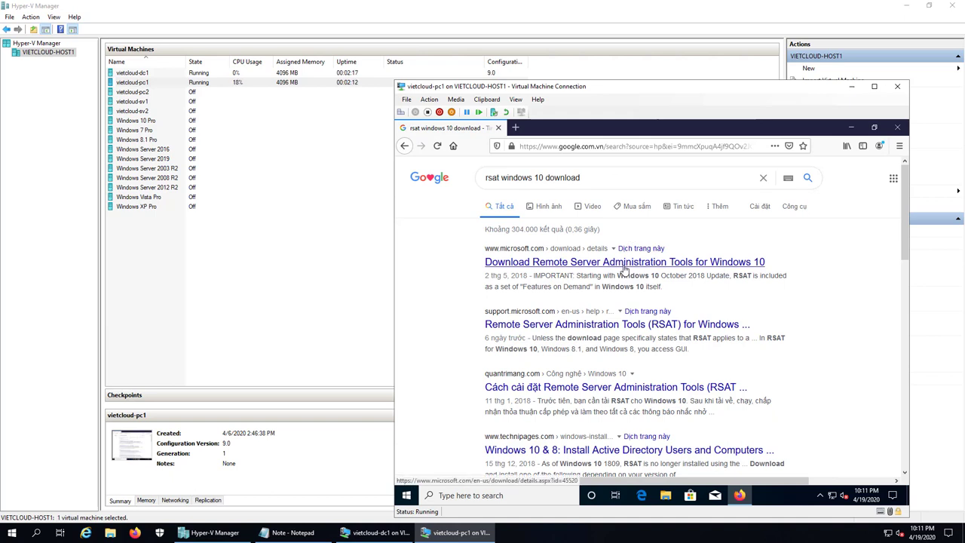
Step: Open Microsoft's RSAT for Windows 10 page and show its downloadable file list
{"action": "left_click", "coordinate": [623, 263]}
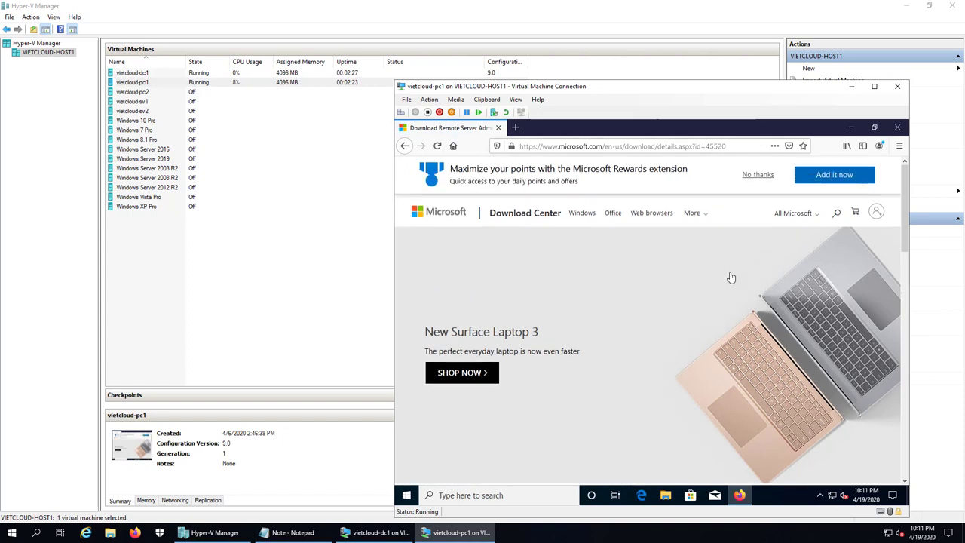
{"action": "scroll", "coordinate": [730, 277], "scroll_direction": "down", "scroll_amount": 3}
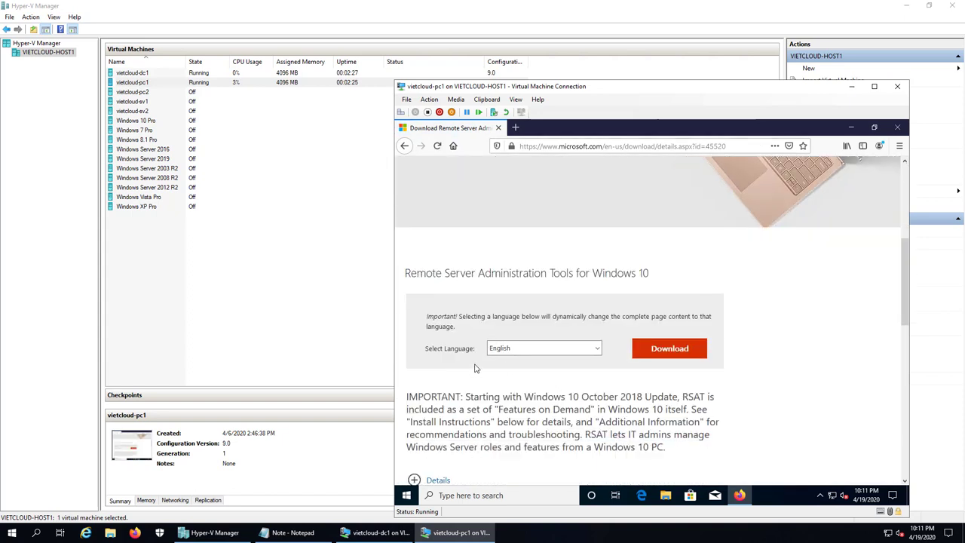
{"action": "scroll", "coordinate": [568, 382], "scroll_direction": "down", "scroll_amount": 3}
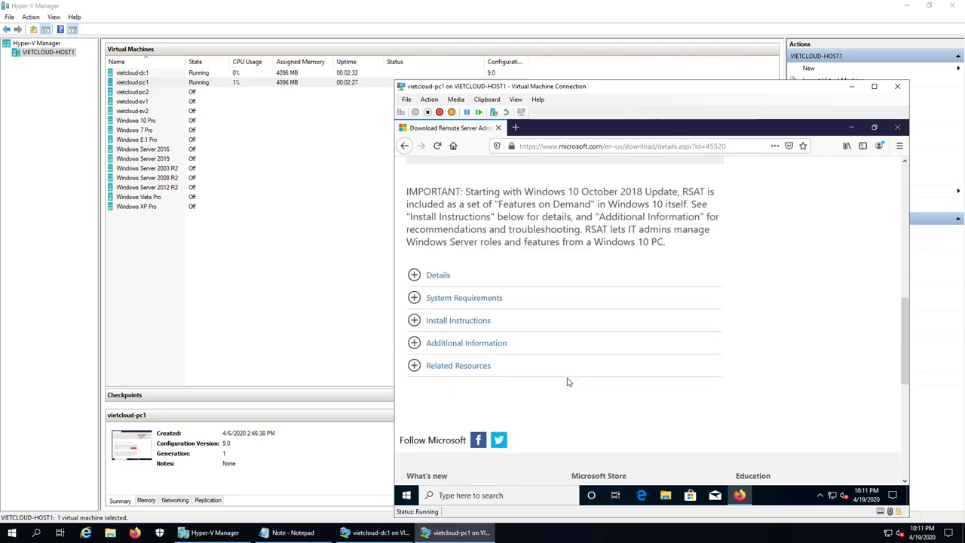
{"action": "scroll", "coordinate": [568, 382], "scroll_direction": "up", "scroll_amount": 4}
{"action": "left_click", "coordinate": [668, 398]}
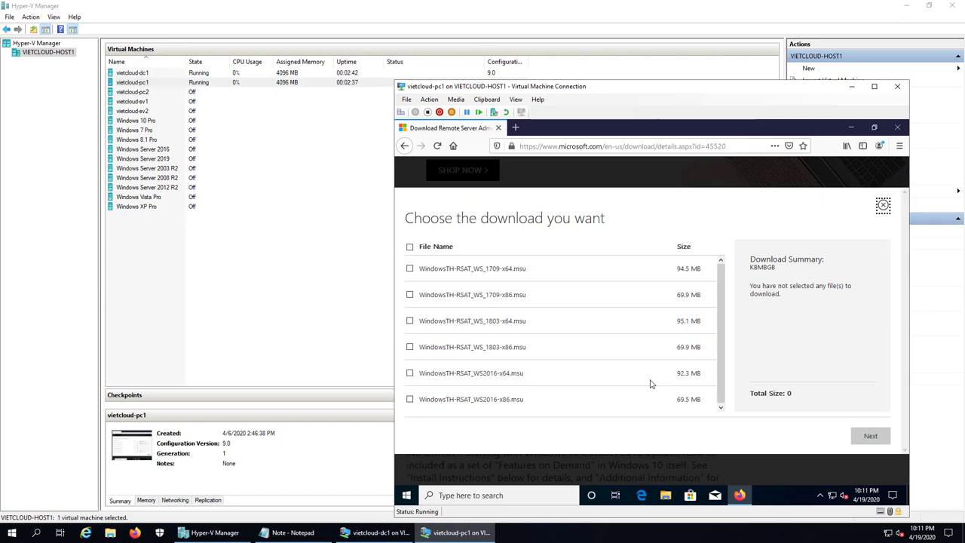
Step: Save the WindowsTH-RSAT_WS_1803-x64.msu package and launch it from Firefox's downloads
{"action": "left_click", "coordinate": [719, 408]}
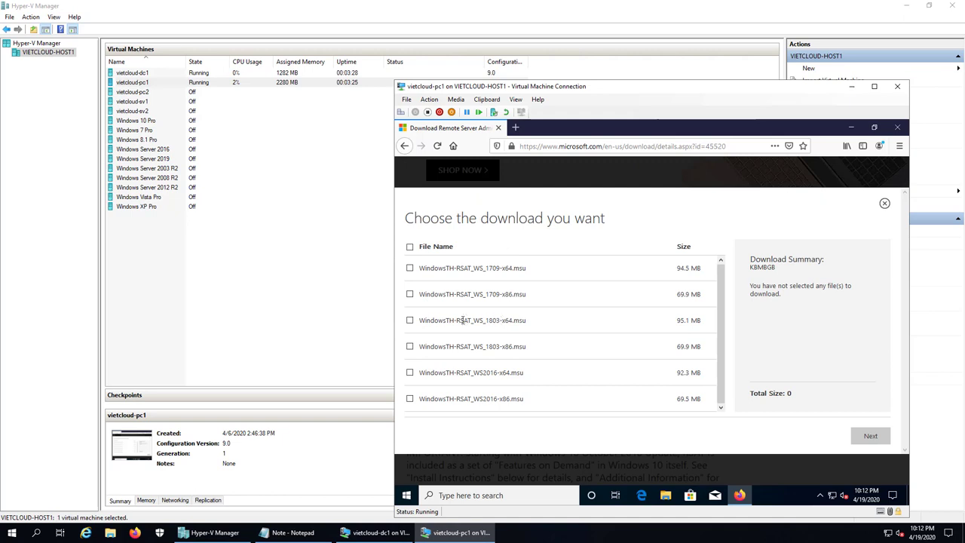
{"action": "left_click", "coordinate": [410, 319]}
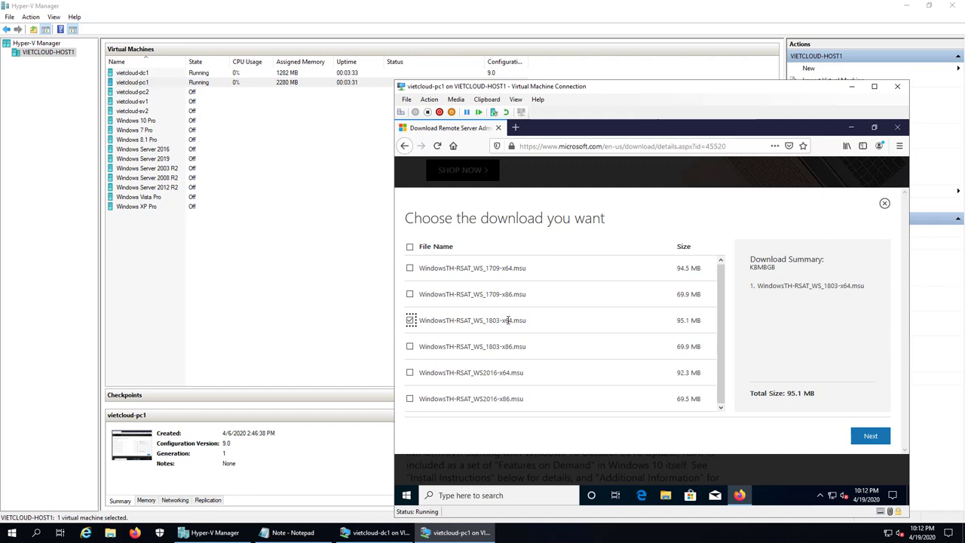
{"action": "left_click", "coordinate": [880, 437]}
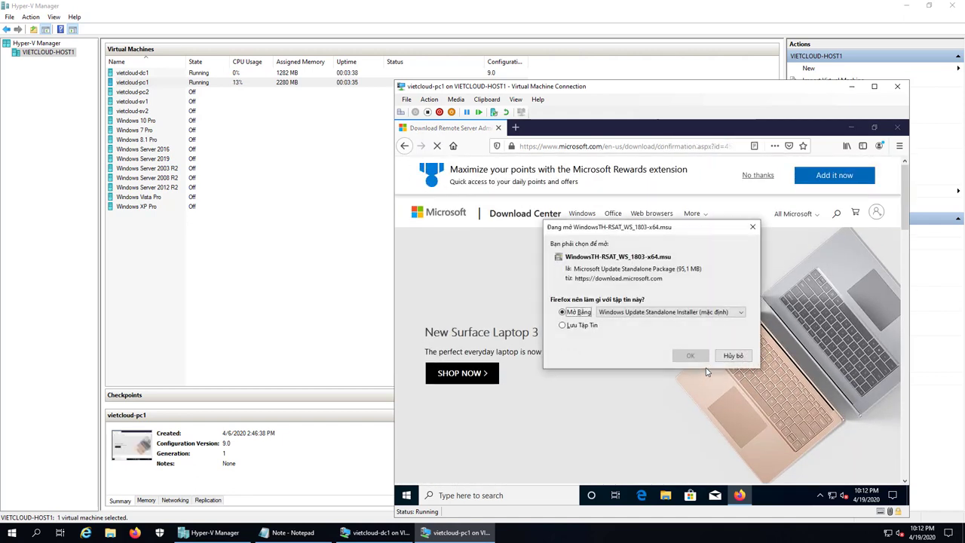
{"action": "left_click", "coordinate": [579, 325]}
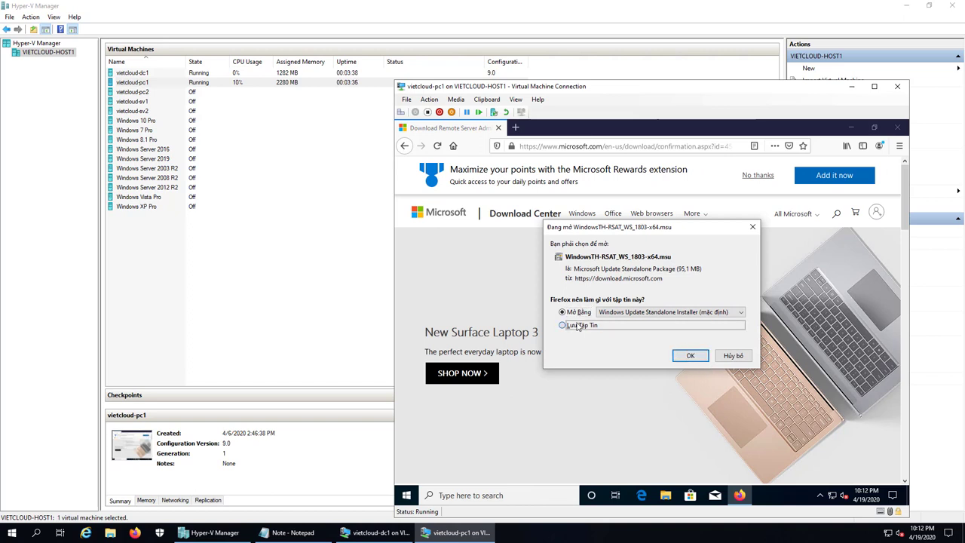
{"action": "left_click", "coordinate": [697, 355]}
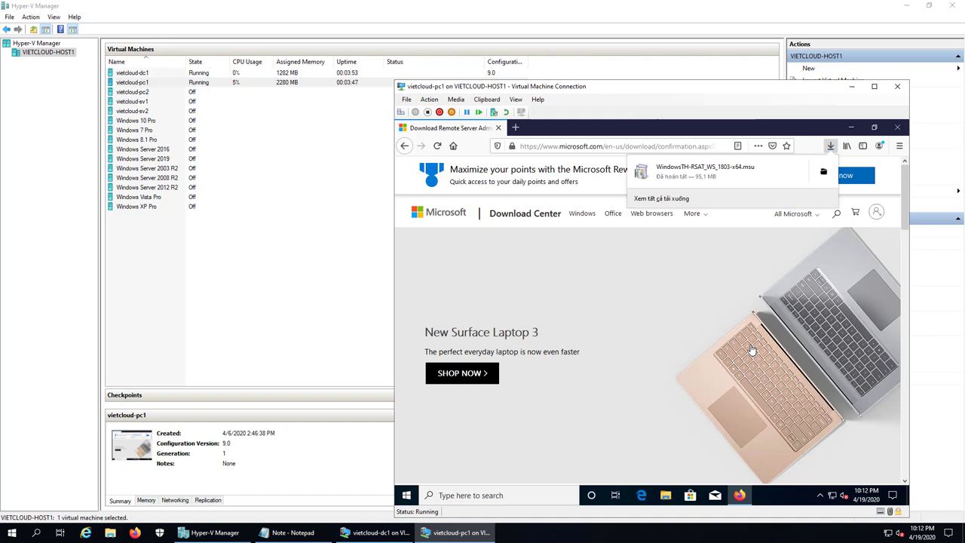
{"action": "left_click", "coordinate": [690, 171]}
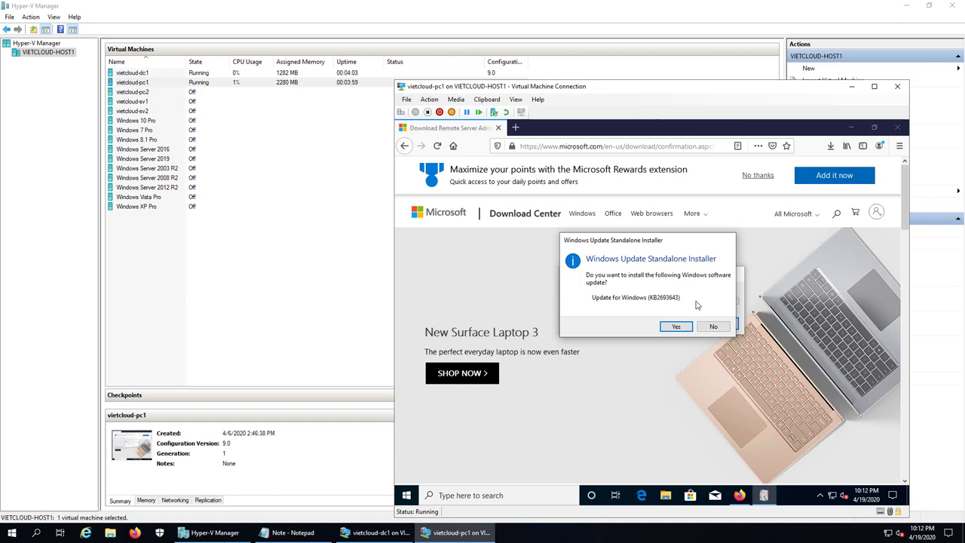
Step: Confirm installing KB2693643 and bring up the RSAT license terms window
{"action": "left_click", "coordinate": [675, 326]}
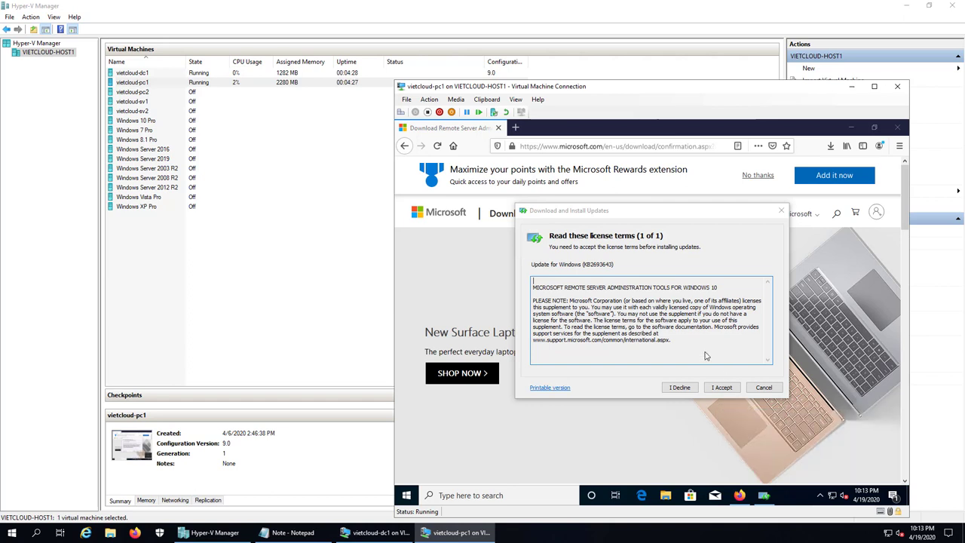
{"action": "left_click", "coordinate": [717, 386]}
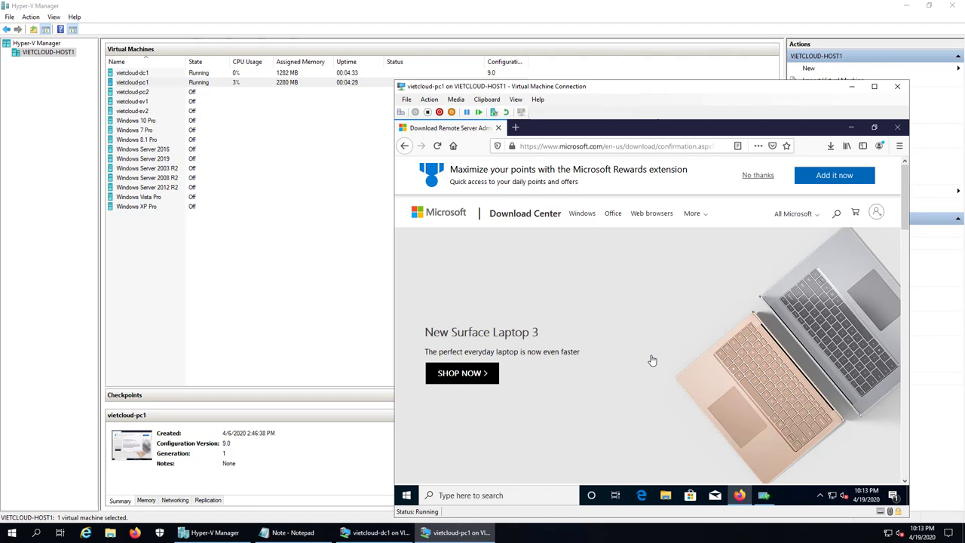
{"action": "left_click", "coordinate": [763, 495]}
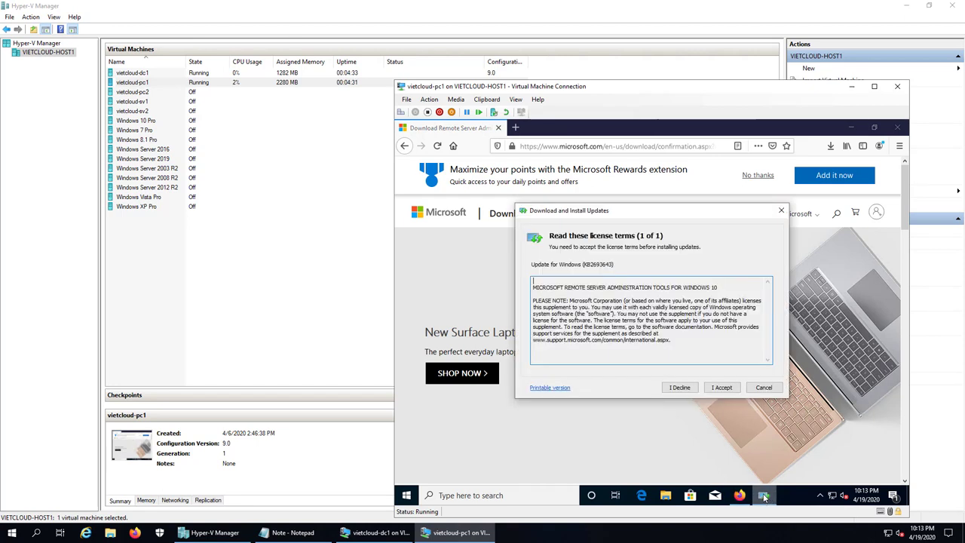
Step: Accept the RSAT license, then close the installer once installation completes
{"action": "left_click", "coordinate": [720, 389]}
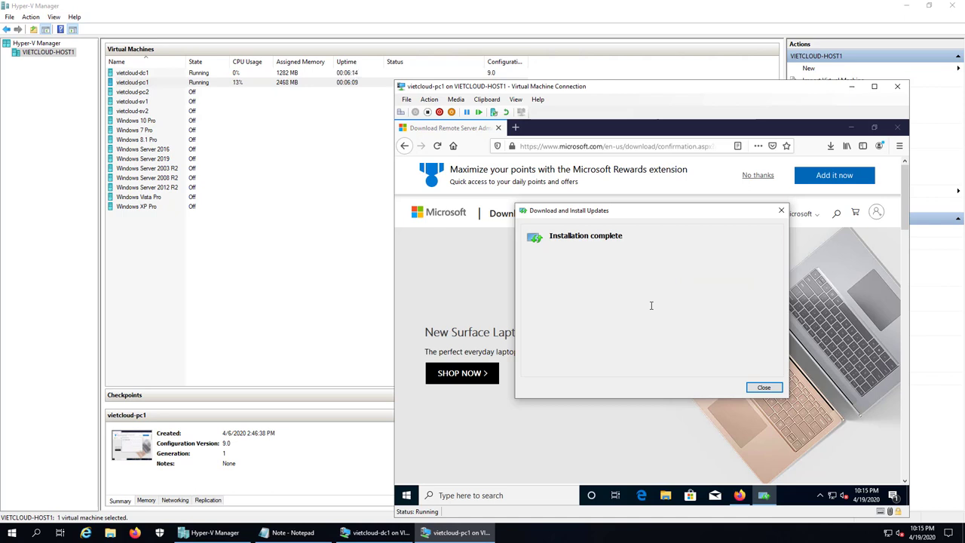
{"action": "left_click", "coordinate": [765, 388]}
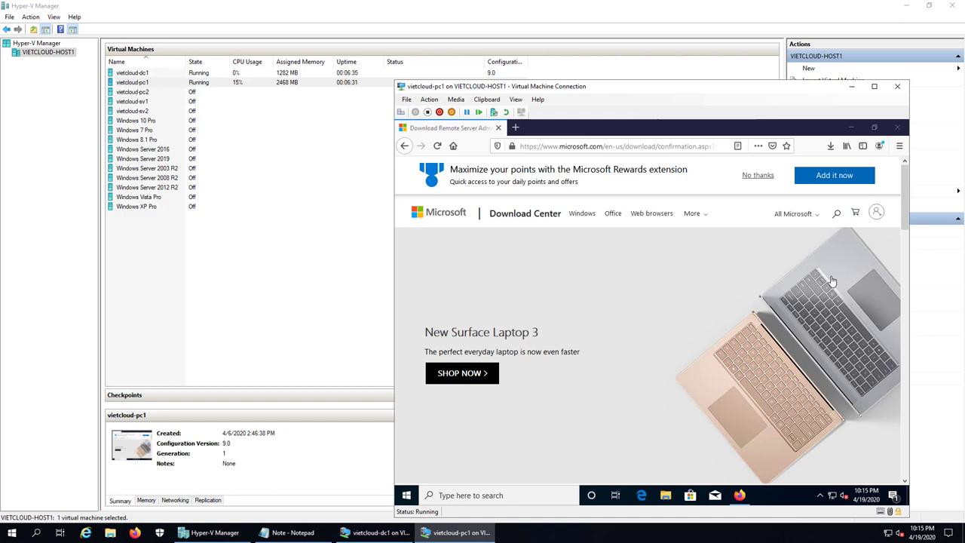
Step: Close Firefox and expand Windows Administrative Tools in the Start menu app list
{"action": "left_click", "coordinate": [896, 129]}
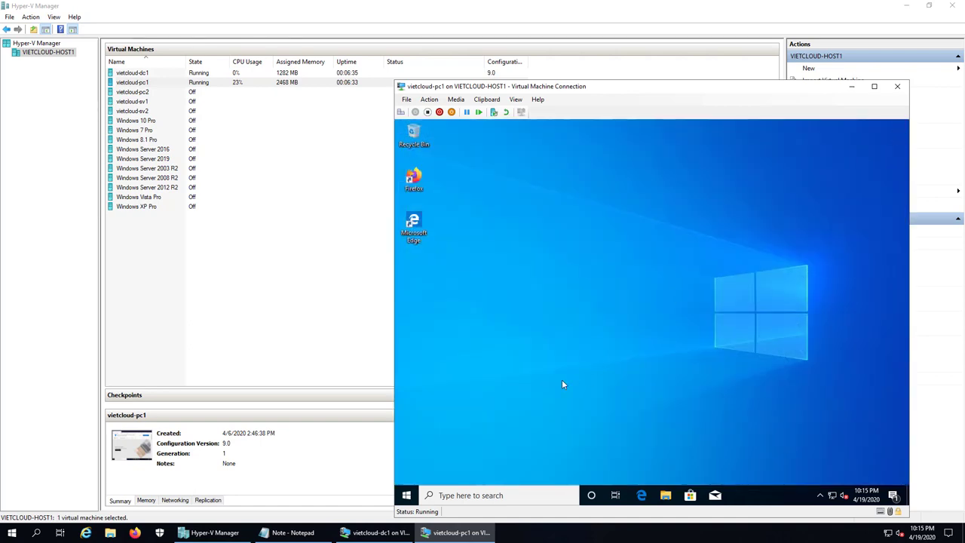
{"action": "left_click", "coordinate": [405, 495]}
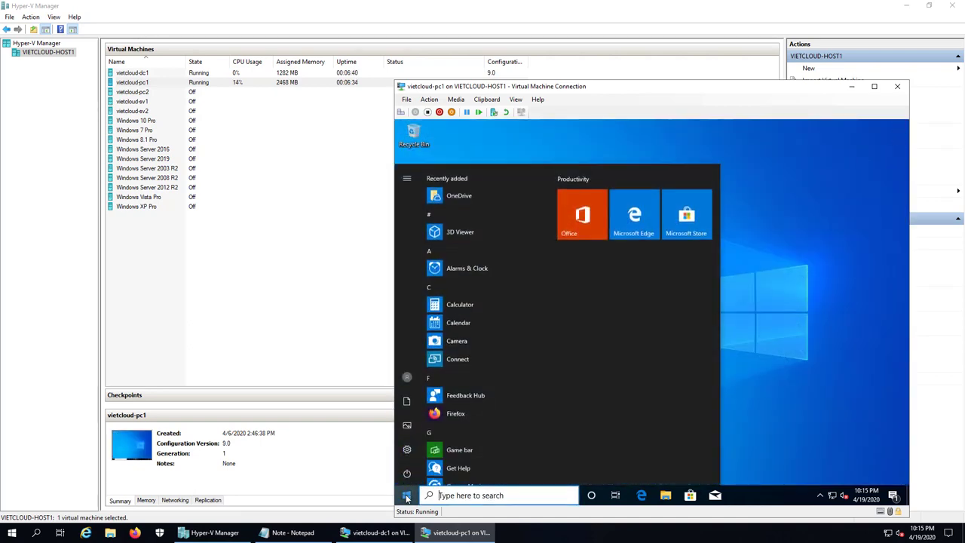
{"action": "scroll", "coordinate": [454, 383], "scroll_direction": "down", "scroll_amount": 5}
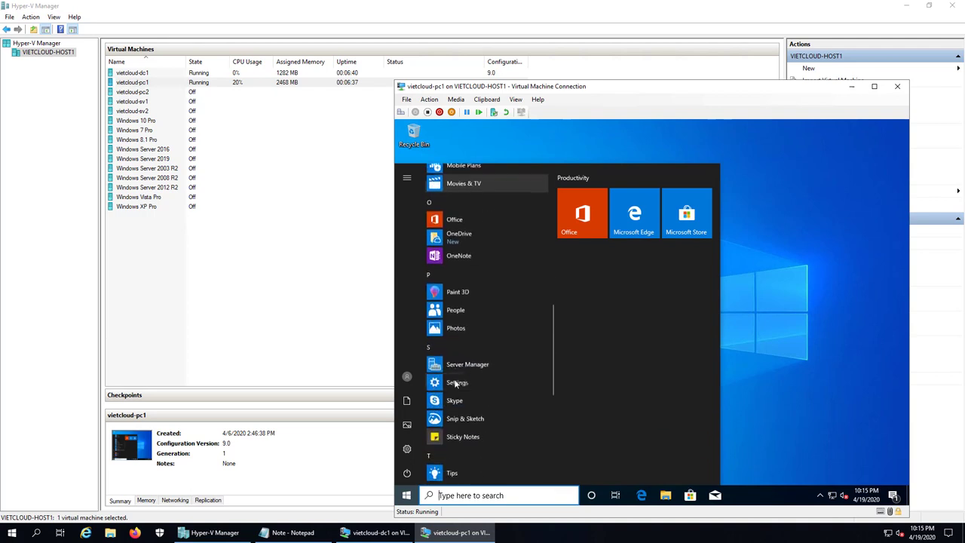
{"action": "scroll", "coordinate": [454, 382], "scroll_direction": "down", "scroll_amount": 3}
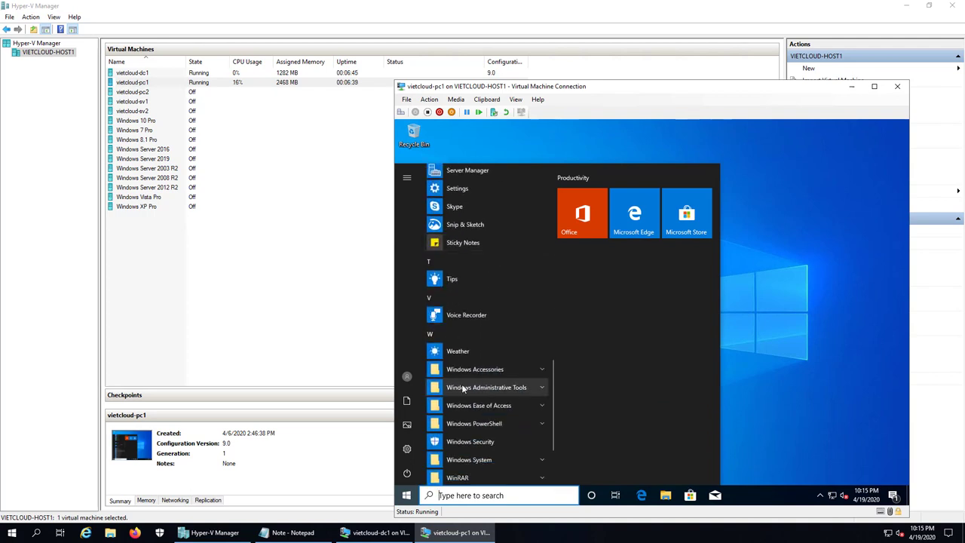
{"action": "left_click", "coordinate": [463, 388]}
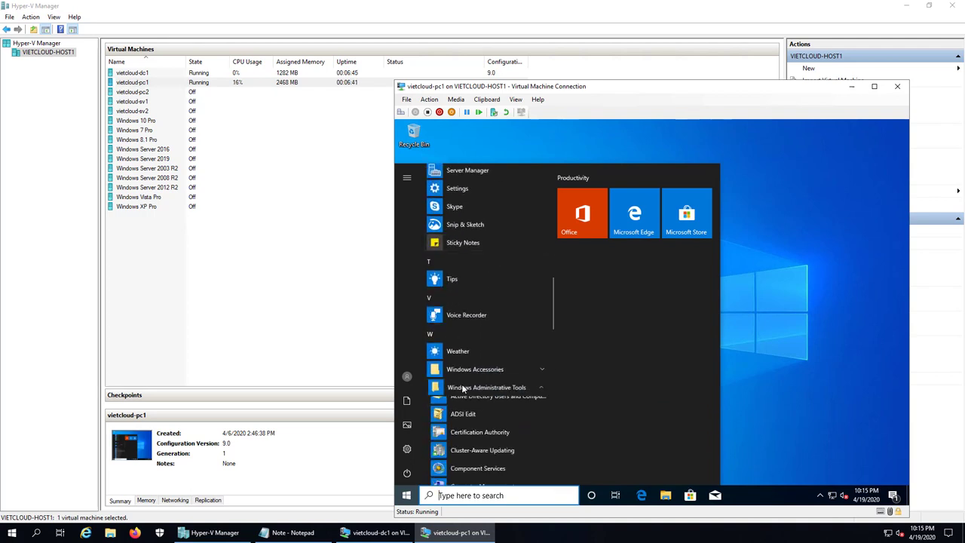
Step: Look through the Windows Administrative Tools entries, then dismiss the Start menu
{"action": "scroll", "coordinate": [510, 413], "scroll_direction": "down", "scroll_amount": 3}
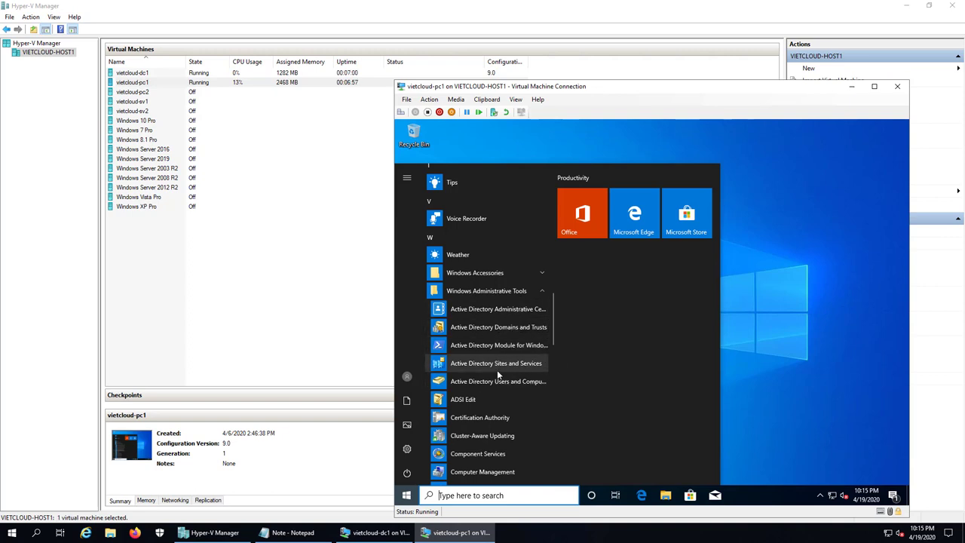
{"action": "scroll", "coordinate": [496, 370], "scroll_direction": "down", "scroll_amount": 3}
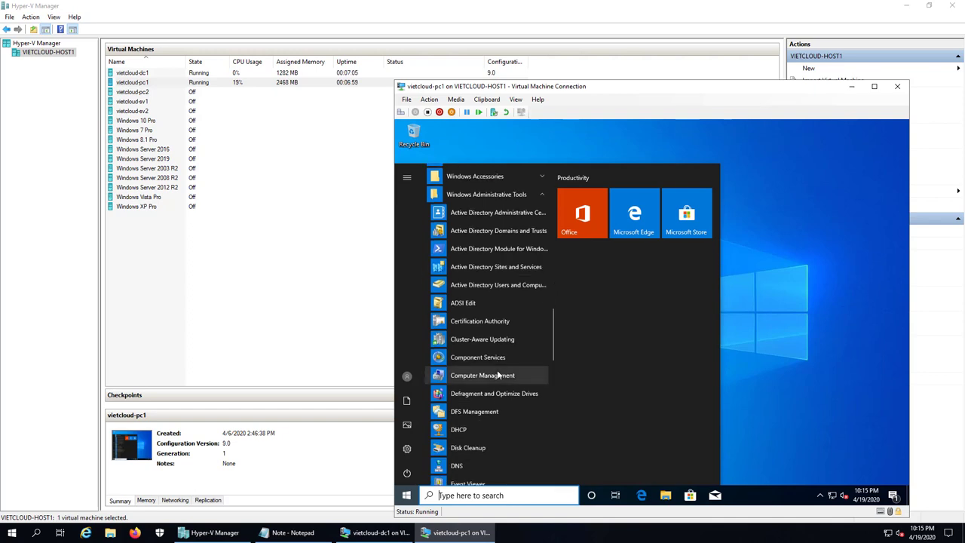
{"action": "scroll", "coordinate": [497, 371], "scroll_direction": "down", "scroll_amount": 3}
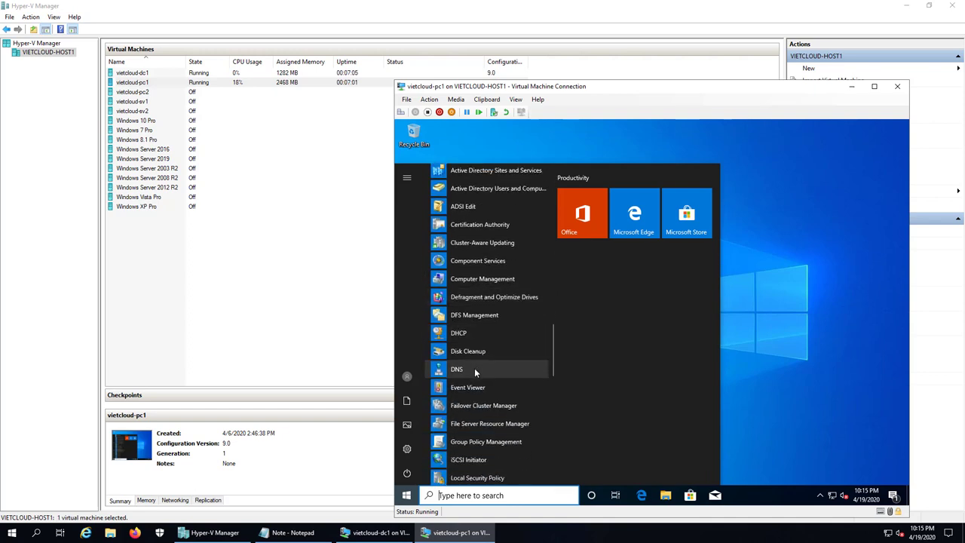
{"action": "scroll", "coordinate": [498, 367], "scroll_direction": "down", "scroll_amount": 3}
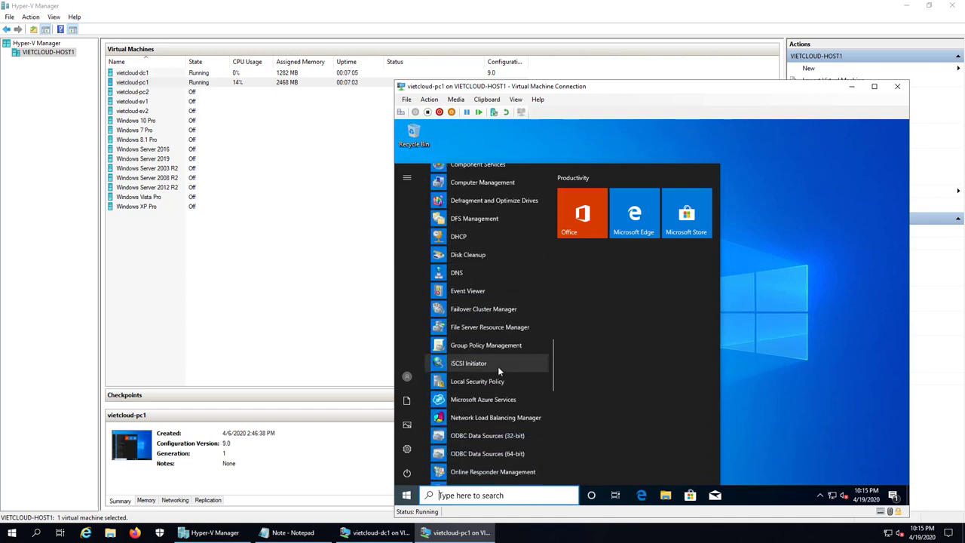
{"action": "scroll", "coordinate": [498, 381], "scroll_direction": "down", "scroll_amount": 2}
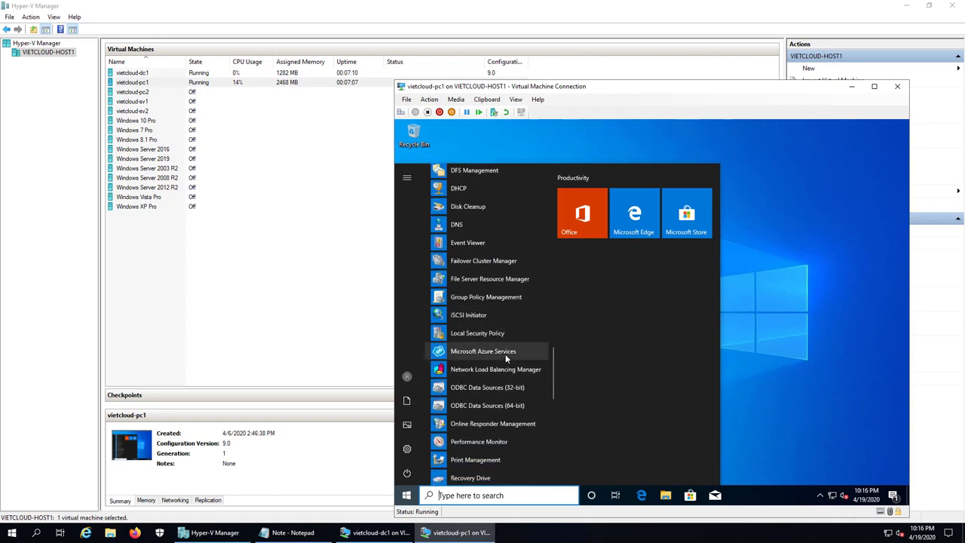
{"action": "scroll", "coordinate": [506, 373], "scroll_direction": "down", "scroll_amount": 3}
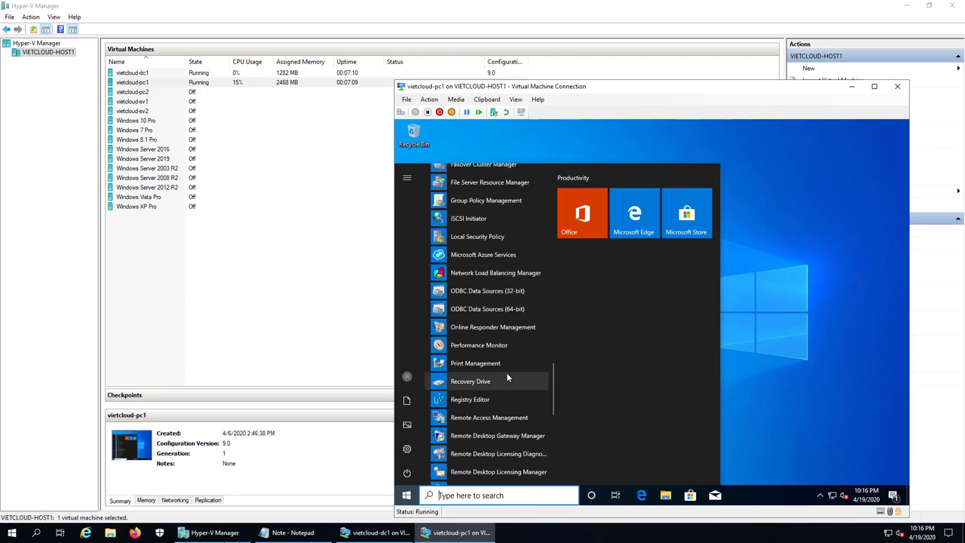
{"action": "scroll", "coordinate": [507, 372], "scroll_direction": "up", "scroll_amount": 10}
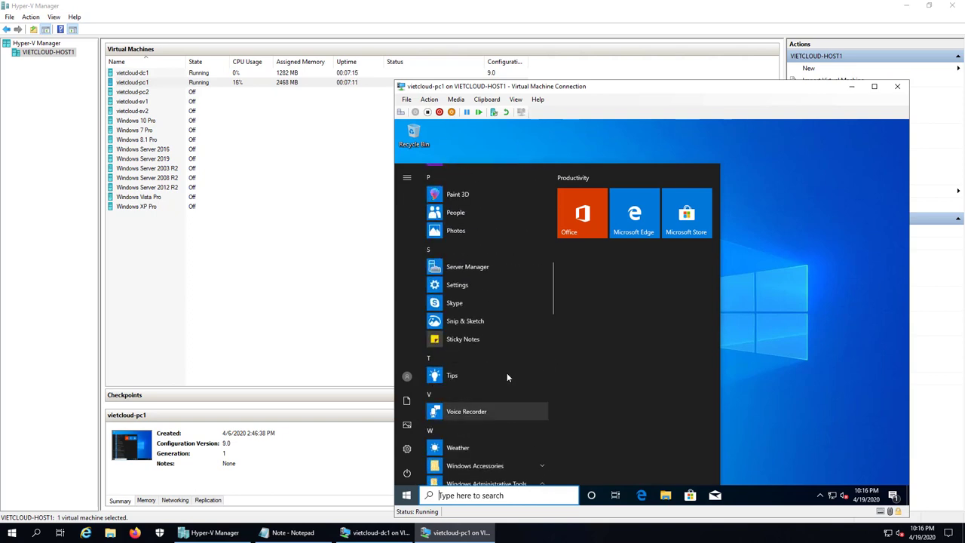
{"action": "scroll", "coordinate": [507, 372], "scroll_direction": "down", "scroll_amount": 2}
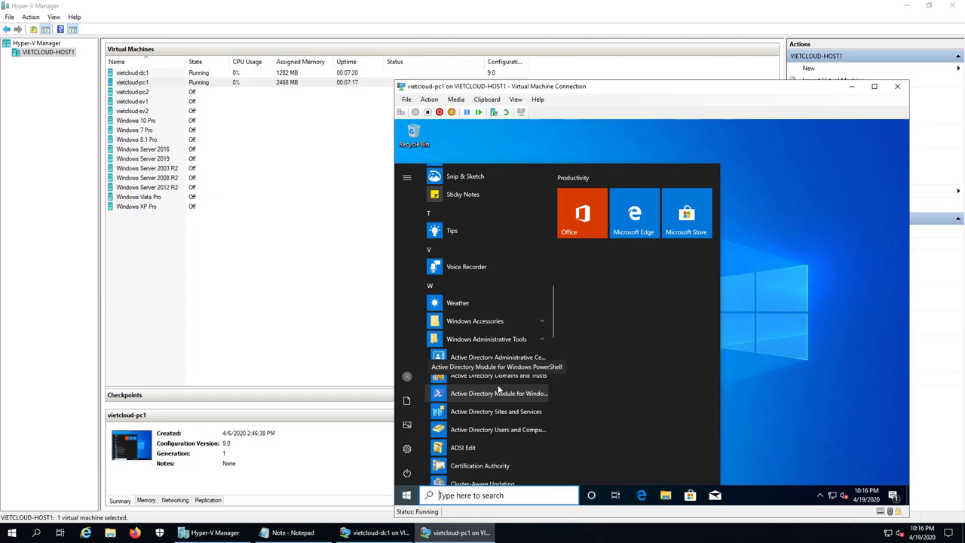
{"action": "left_click", "coordinate": [775, 377]}
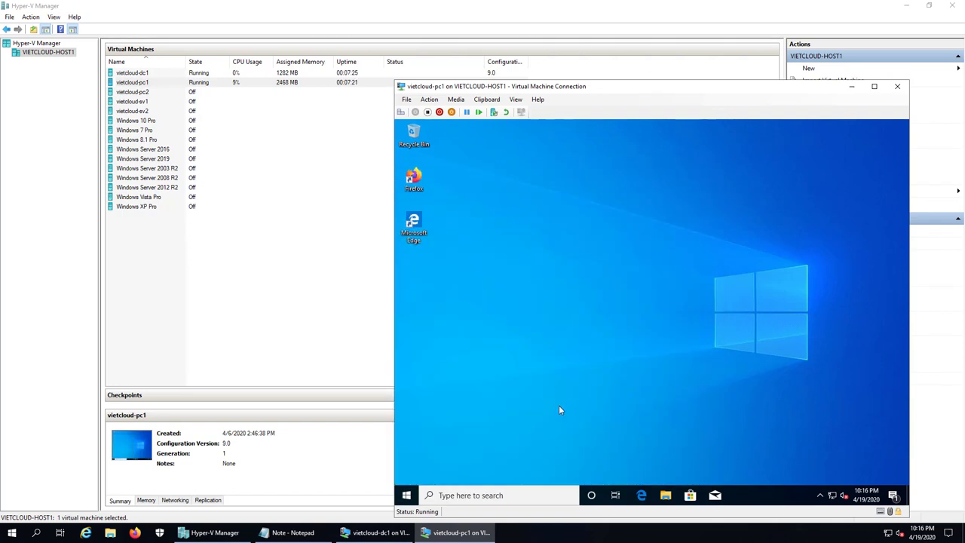
Step: Add the line '2. Tao OU va User Account' to the Note file, then return to pc1
{"action": "left_click", "coordinate": [300, 533]}
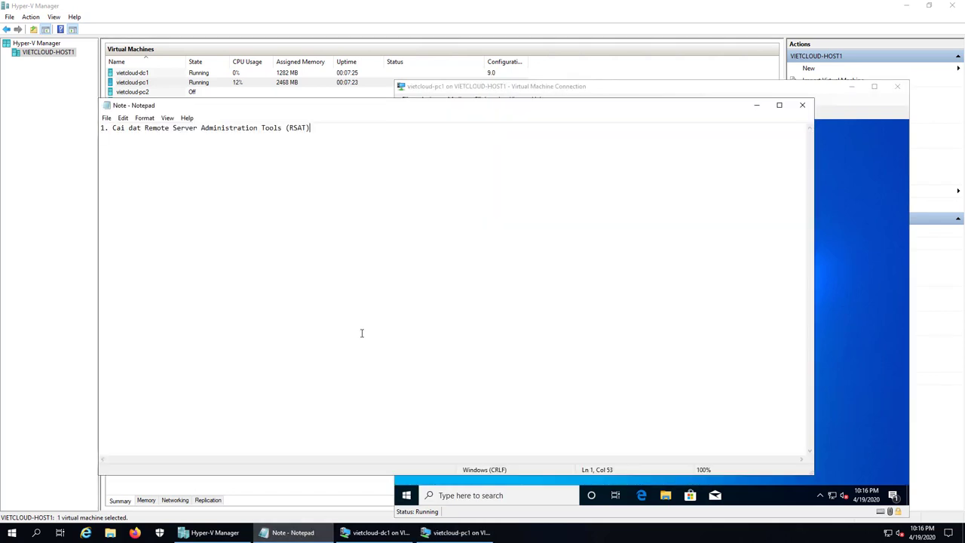
{"action": "key", "text": "Return"}
{"action": "key", "text": "Return"}
{"action": "type", "text": "2. Tao OU va User Account"}
{"action": "left_click", "coordinate": [843, 286]}
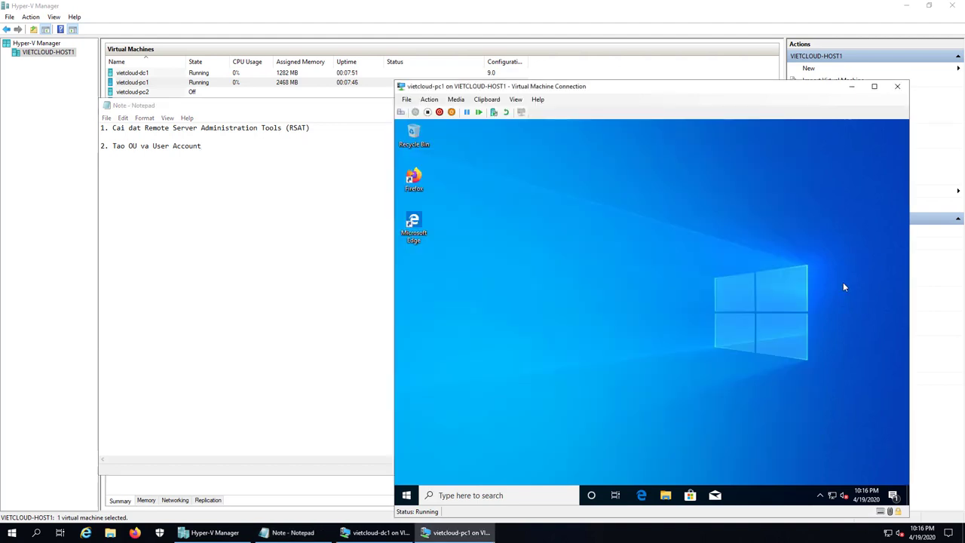
Step: Switch from pc1 to the dc1 console and sign in as the domain administrator
{"action": "left_click", "coordinate": [851, 86]}
{"action": "left_click", "coordinate": [375, 532]}
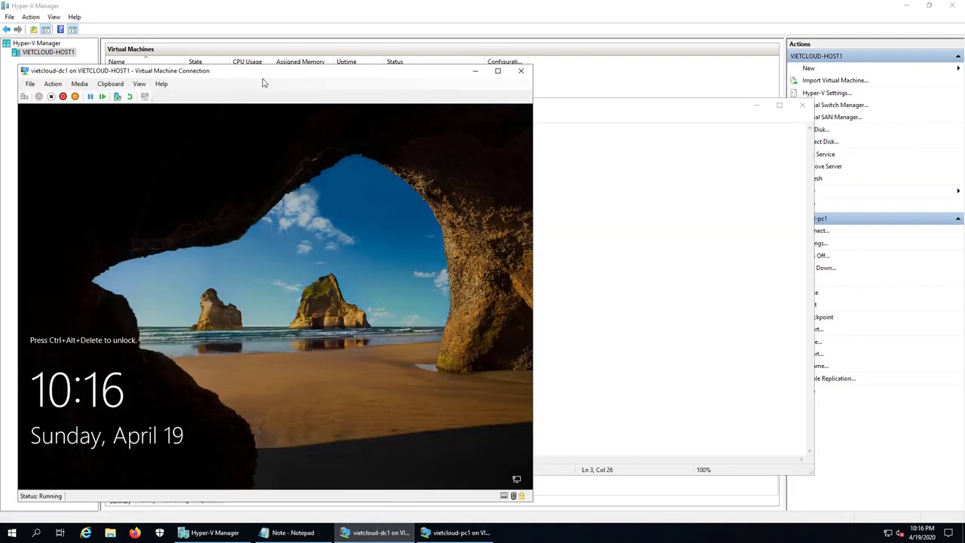
{"action": "left_click_drag", "start_coordinate": [253, 76], "coordinate": [480, 77]}
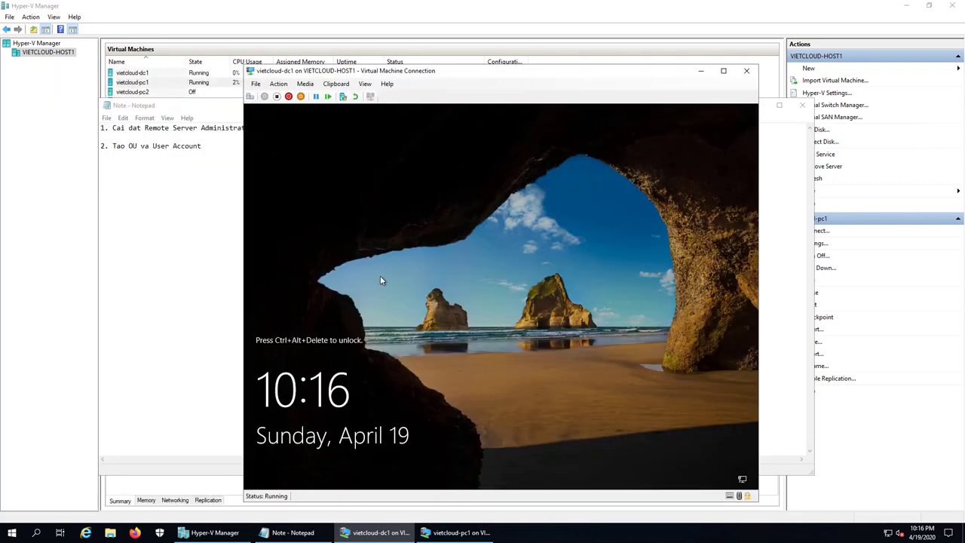
{"action": "key", "text": "ctrl+alt+End"}
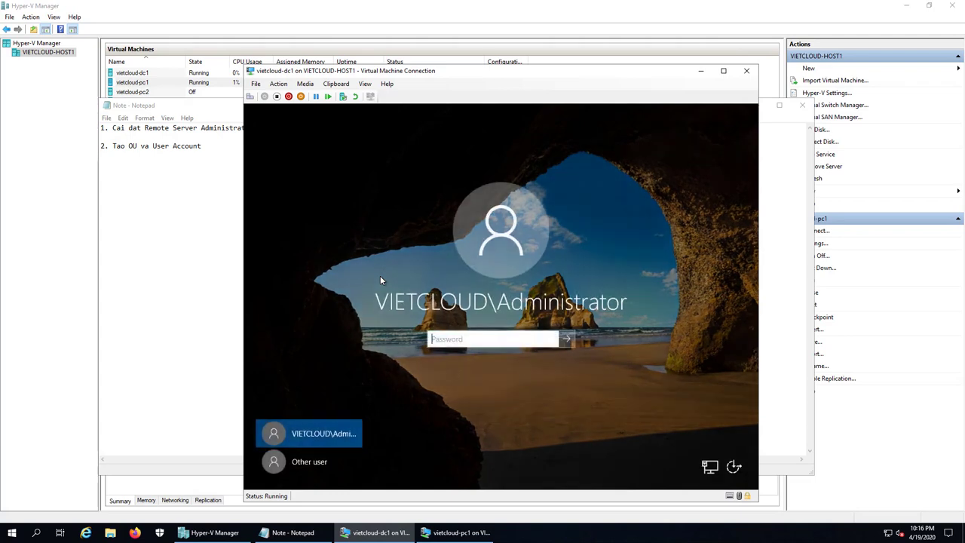
{"action": "type", "text": "************"}
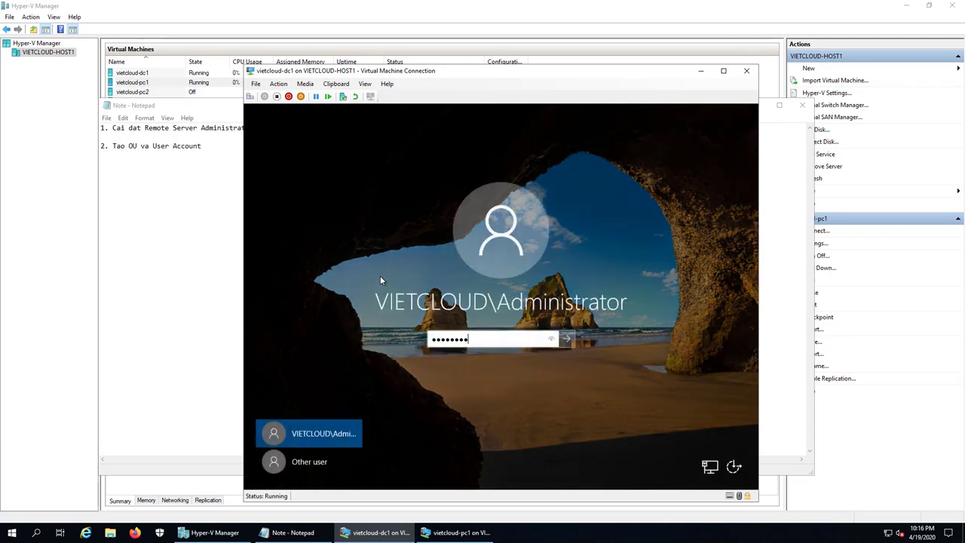
{"action": "key", "text": "Return"}
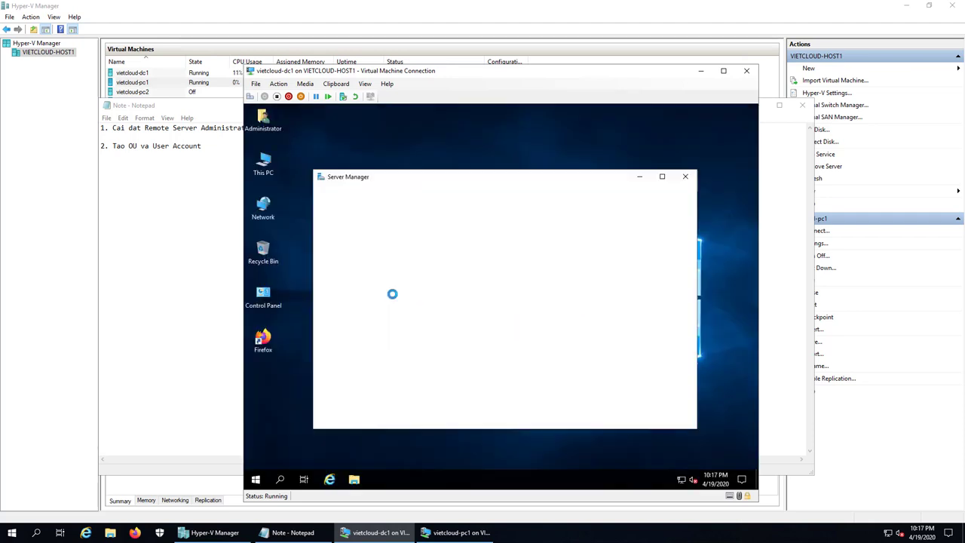
Step: Maximize Server Manager and launch Active Directory Users and Computers from Tools
{"action": "left_click", "coordinate": [662, 178]}
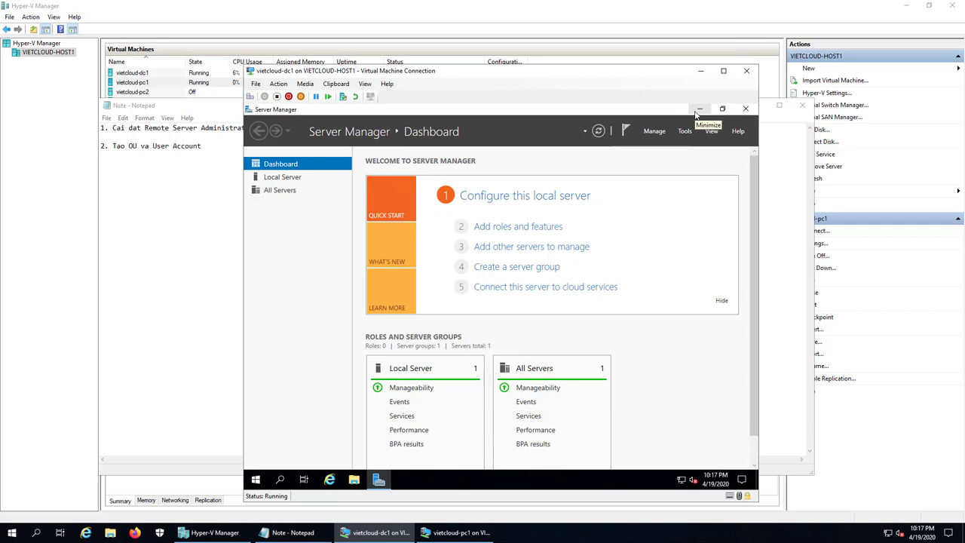
{"action": "left_click", "coordinate": [686, 131]}
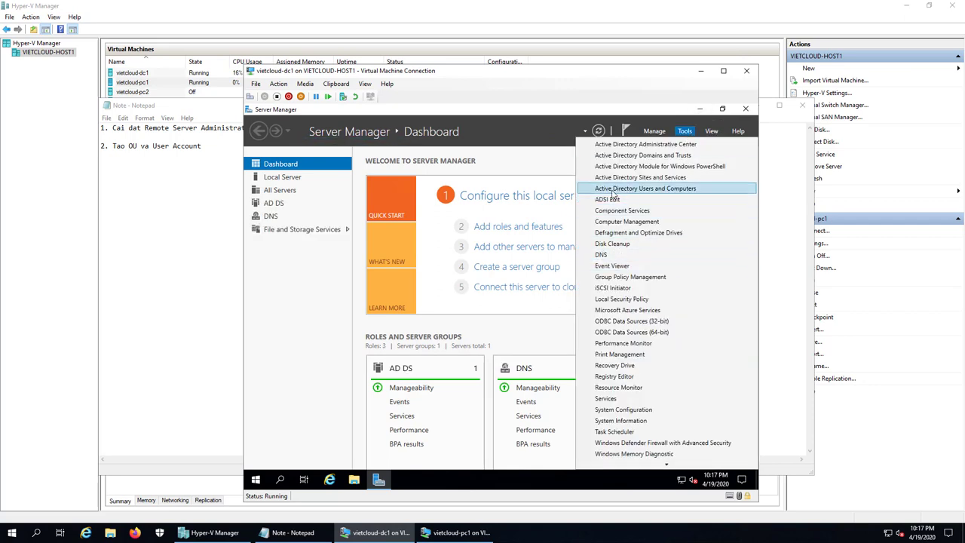
{"action": "left_click", "coordinate": [657, 190]}
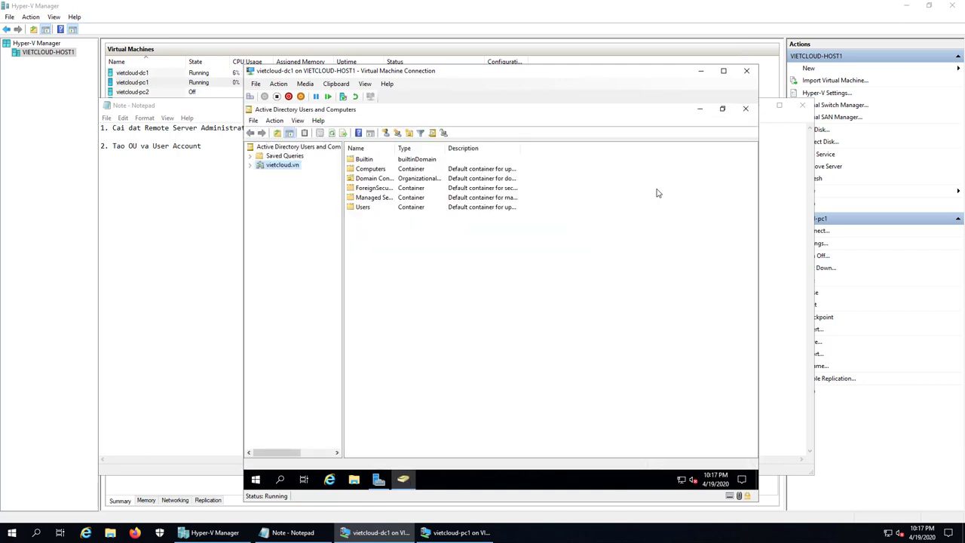
Step: Create organizational units SAIGON and HANOI at the top of the vietcloud.vn domain
{"action": "double_click", "coordinate": [272, 167]}
{"action": "right_click", "coordinate": [278, 166]}
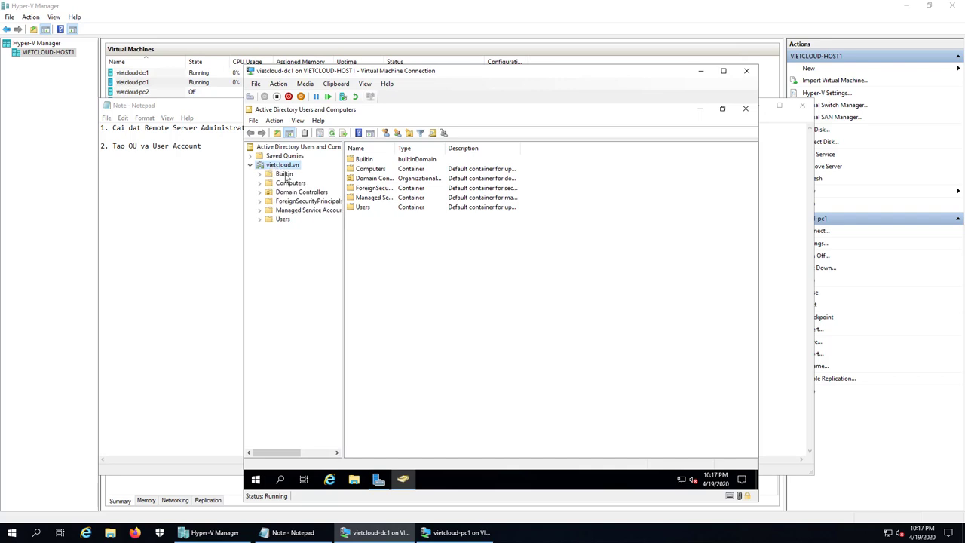
{"action": "mouse_move", "coordinate": [334, 243]}
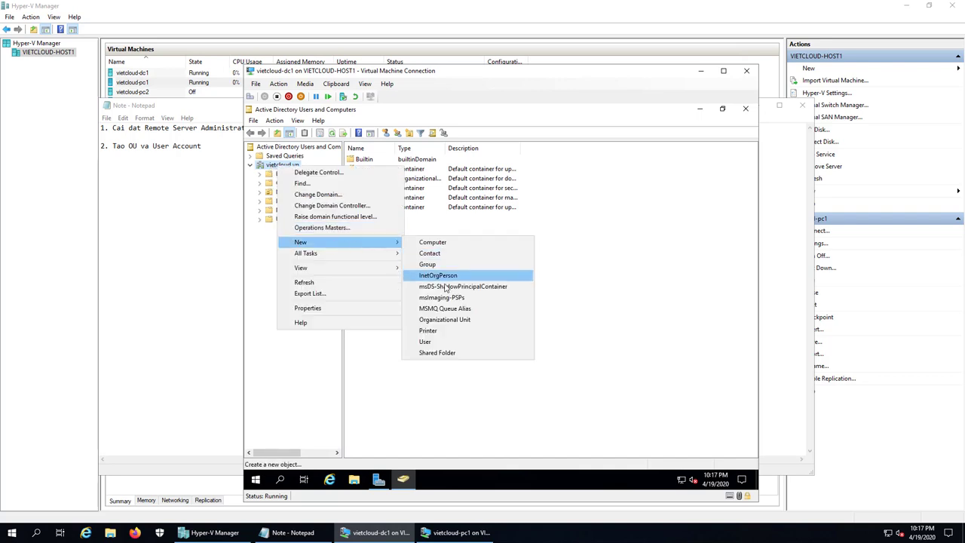
{"action": "left_click", "coordinate": [457, 320]}
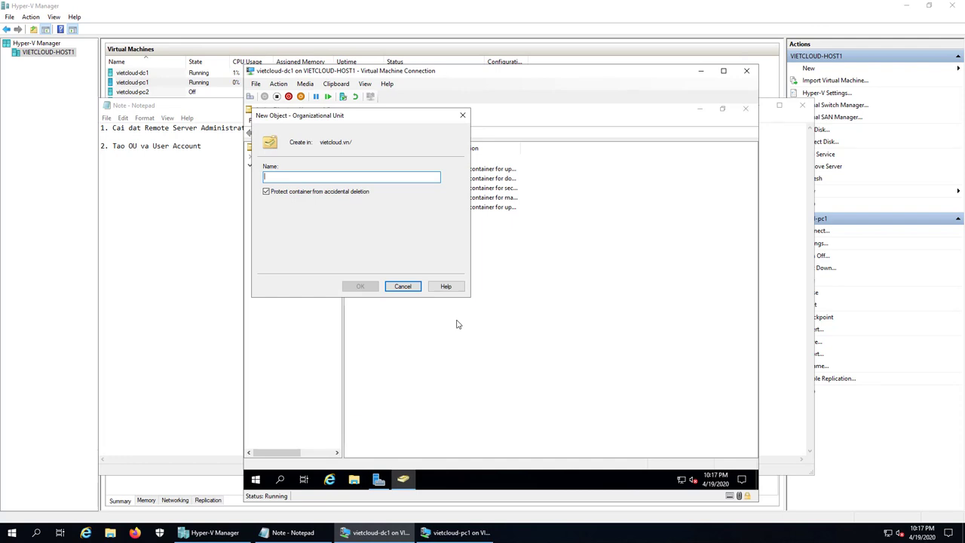
{"action": "type", "text": "SAIGON"}
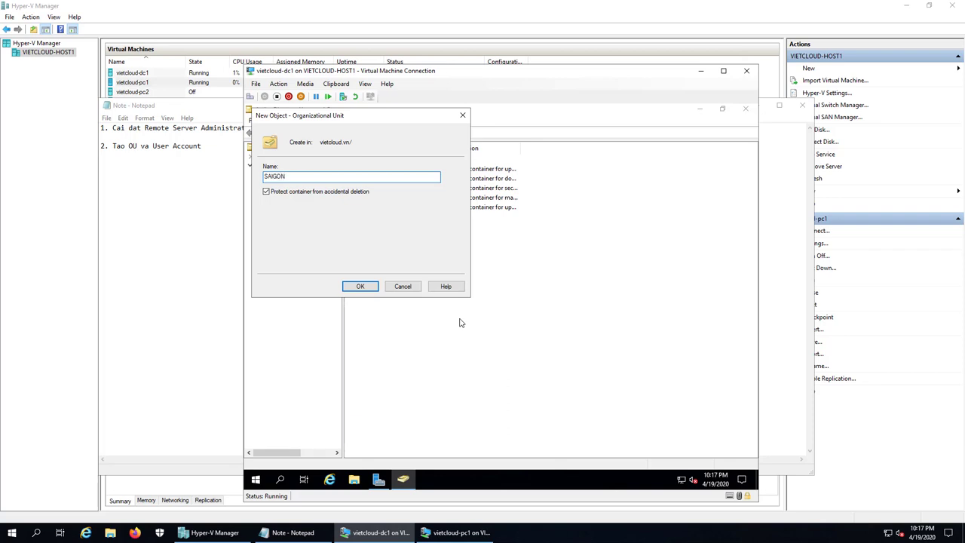
{"action": "left_click", "coordinate": [362, 287]}
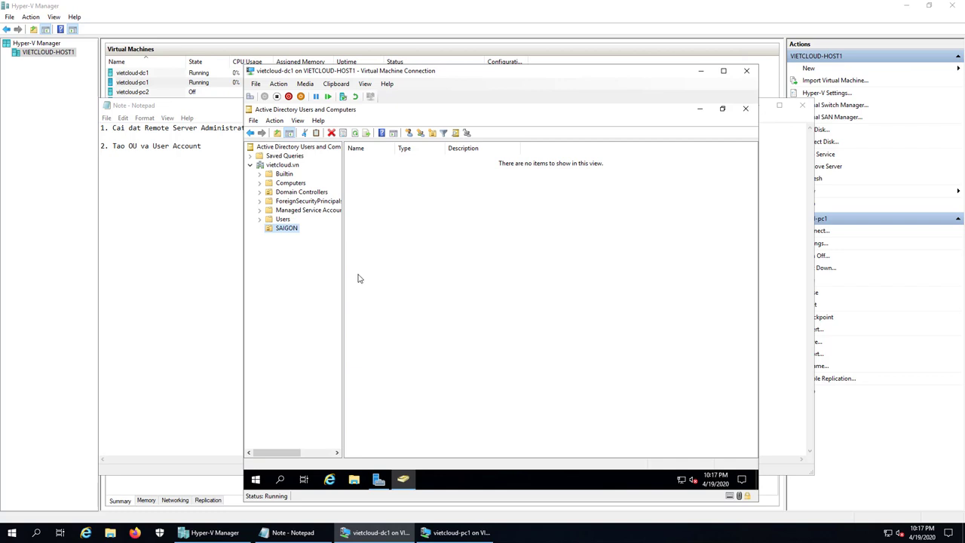
{"action": "right_click", "coordinate": [279, 166]}
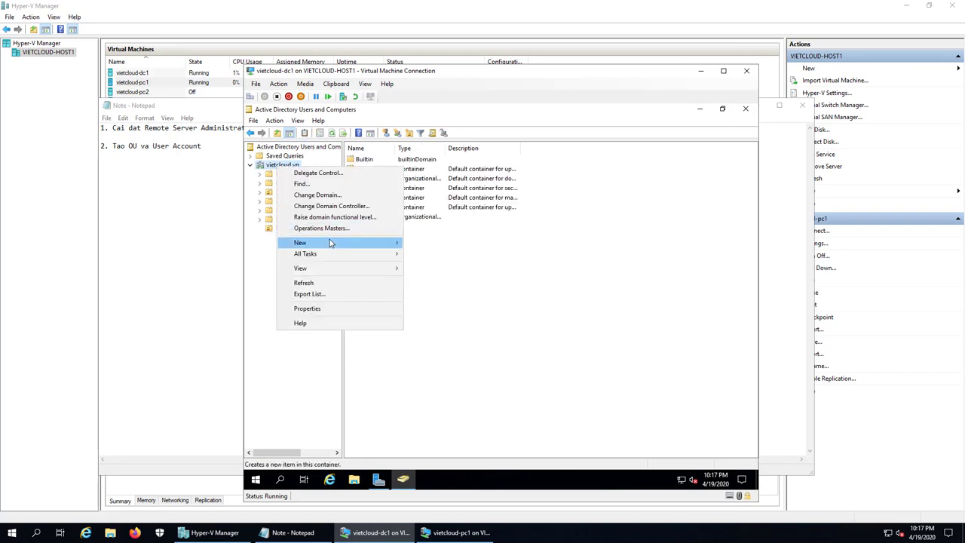
{"action": "mouse_move", "coordinate": [330, 242]}
{"action": "left_click", "coordinate": [444, 319]}
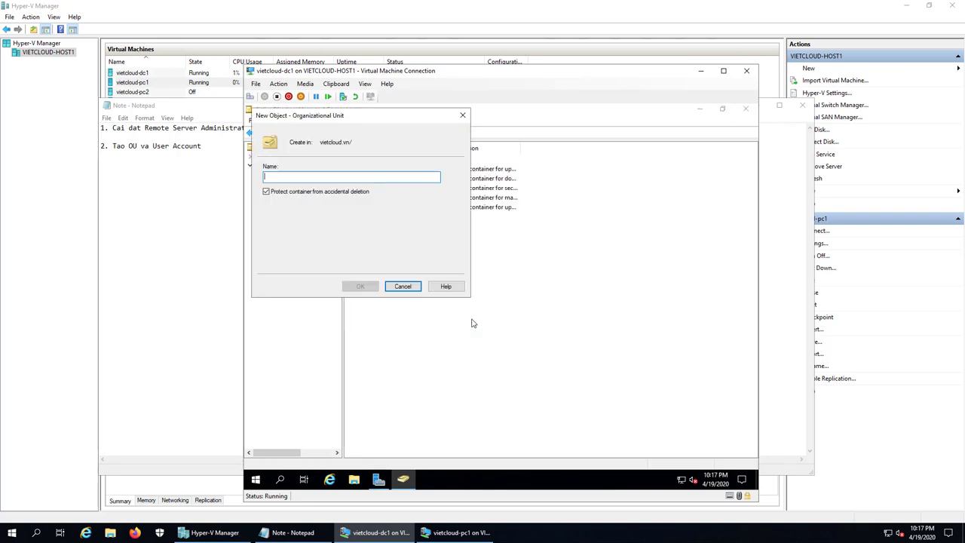
{"action": "type", "text": "HANOI"}
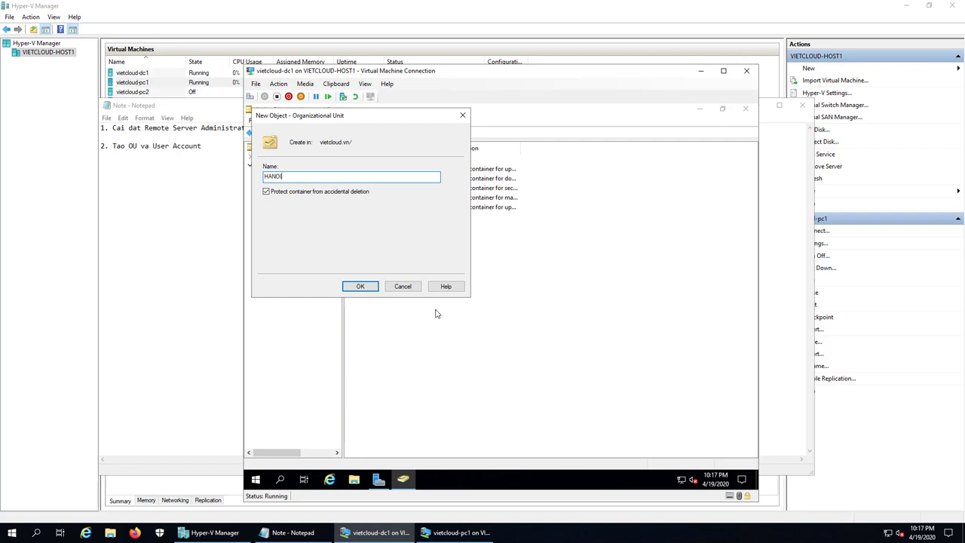
{"action": "left_click", "coordinate": [365, 289]}
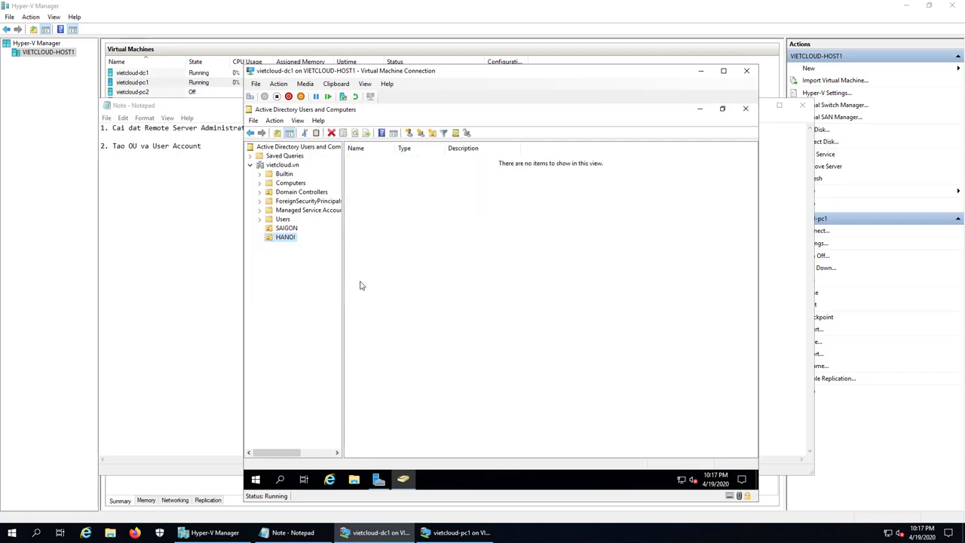
Step: Create a KINHDOANH organizational unit inside SAIGON and select it
{"action": "left_click", "coordinate": [287, 229]}
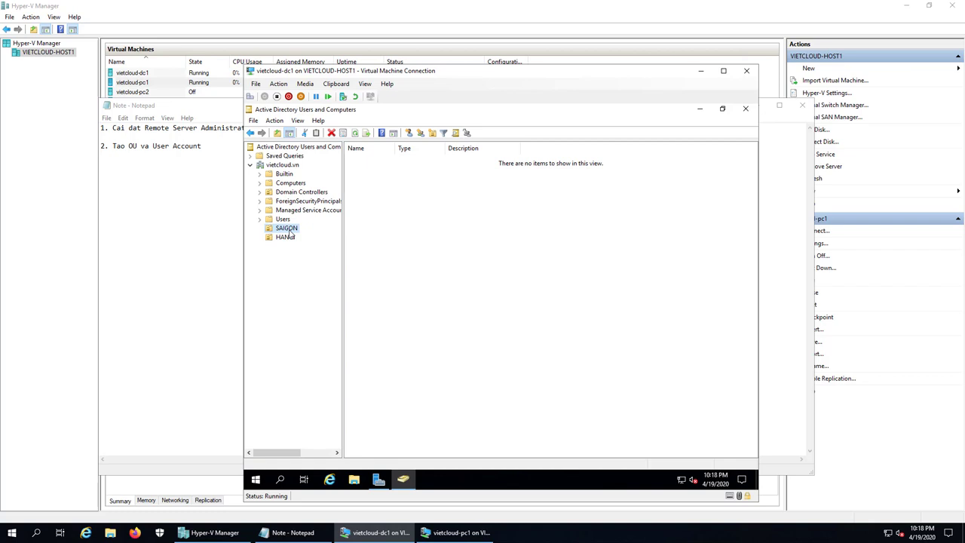
{"action": "right_click", "coordinate": [289, 231]}
{"action": "mouse_move", "coordinate": [351, 273]}
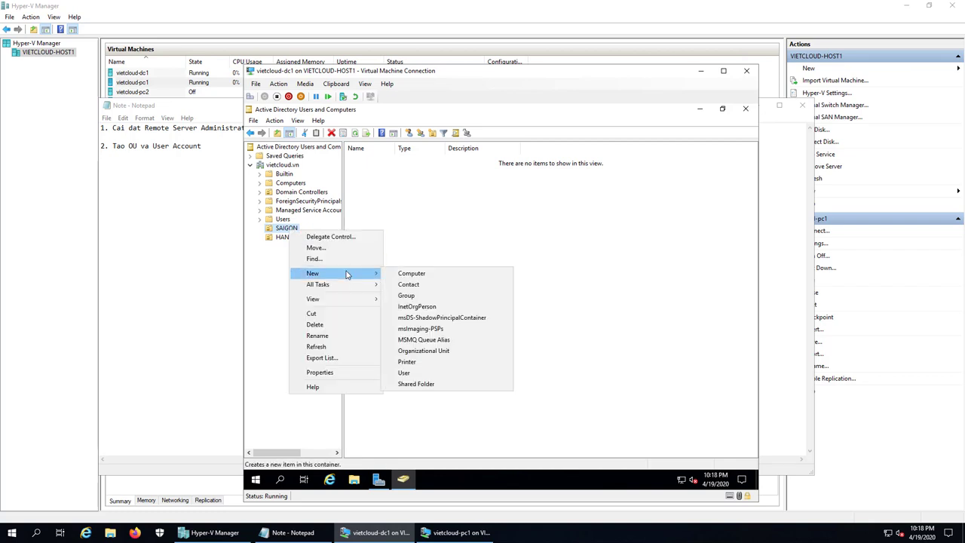
{"action": "left_click", "coordinate": [446, 351]}
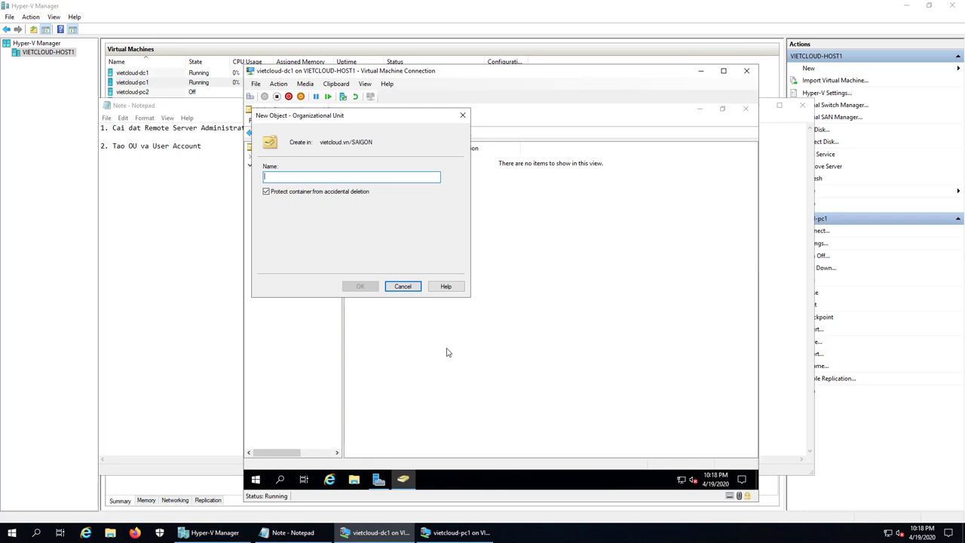
{"action": "type", "text": "kINH"}
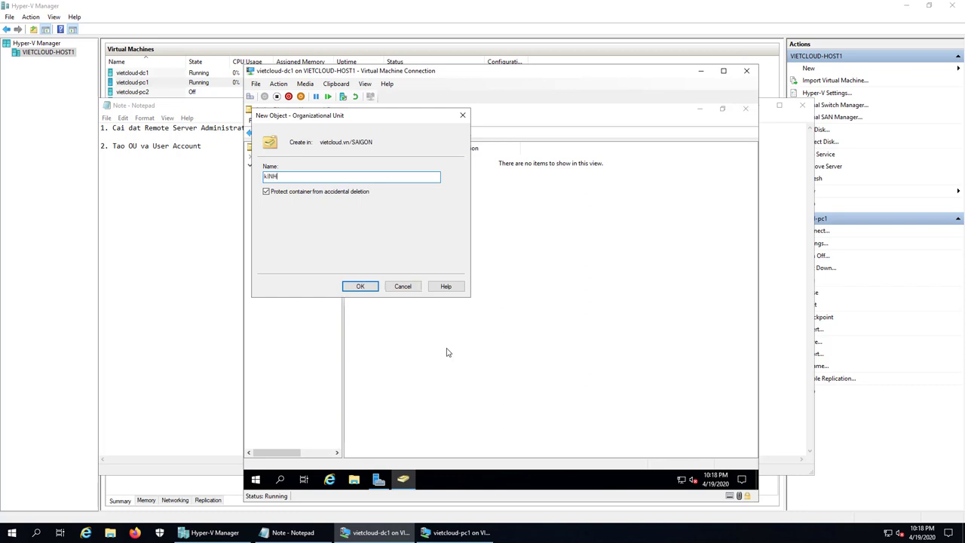
{"action": "key", "text": "BackSpace"}
{"action": "key", "text": "BackSpace"}
{"action": "key", "text": "BackSpace"}
{"action": "key", "text": "BackSpace"}
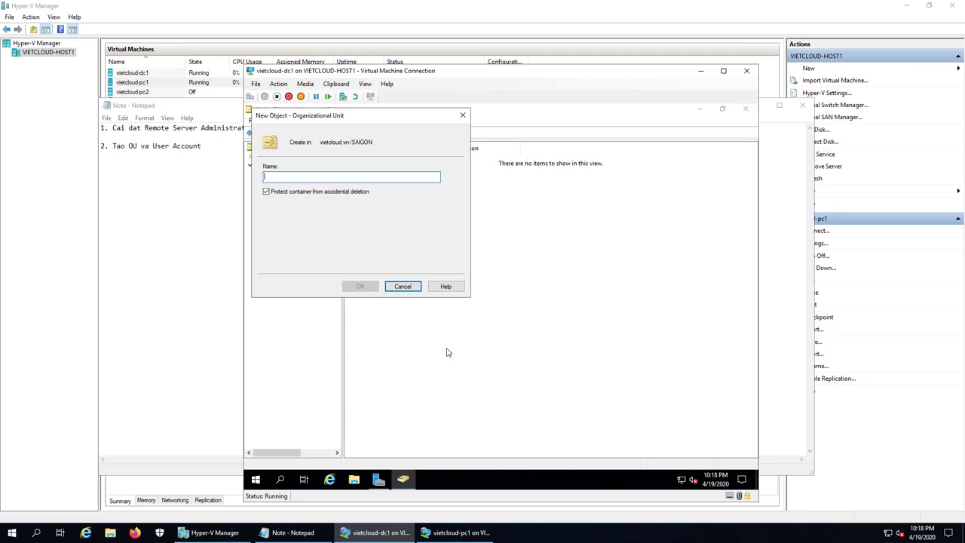
{"action": "type", "text": "KINH"}
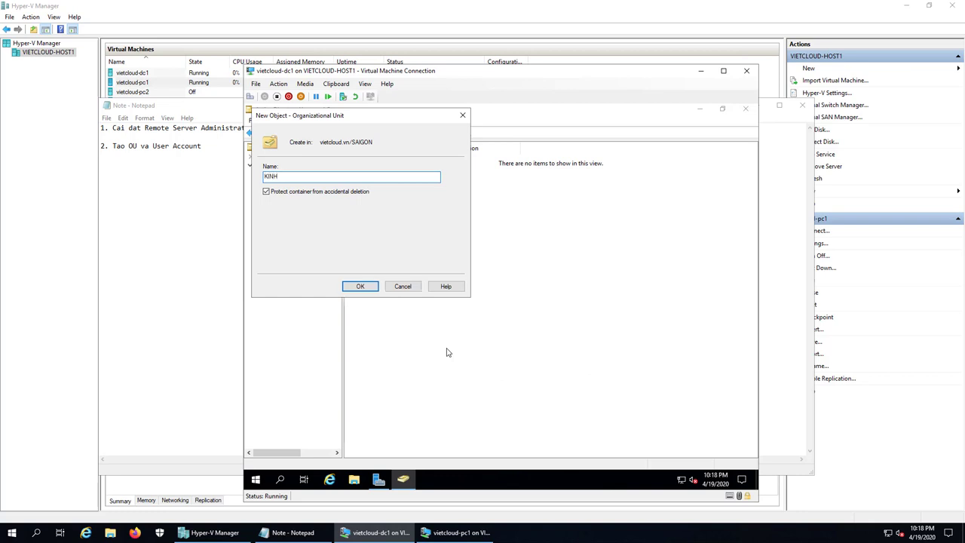
{"action": "type", "text": "DOANH"}
{"action": "left_click", "coordinate": [360, 287]}
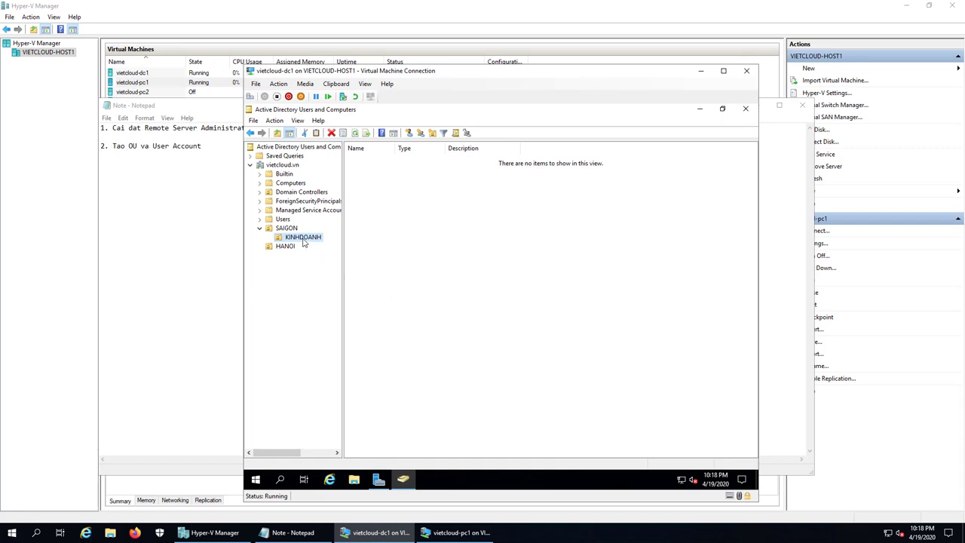
{"action": "left_click", "coordinate": [303, 238]}
Step: Start a new user in KINHDOANH with first name and logon name kd1
{"action": "left_click", "coordinate": [394, 249]}
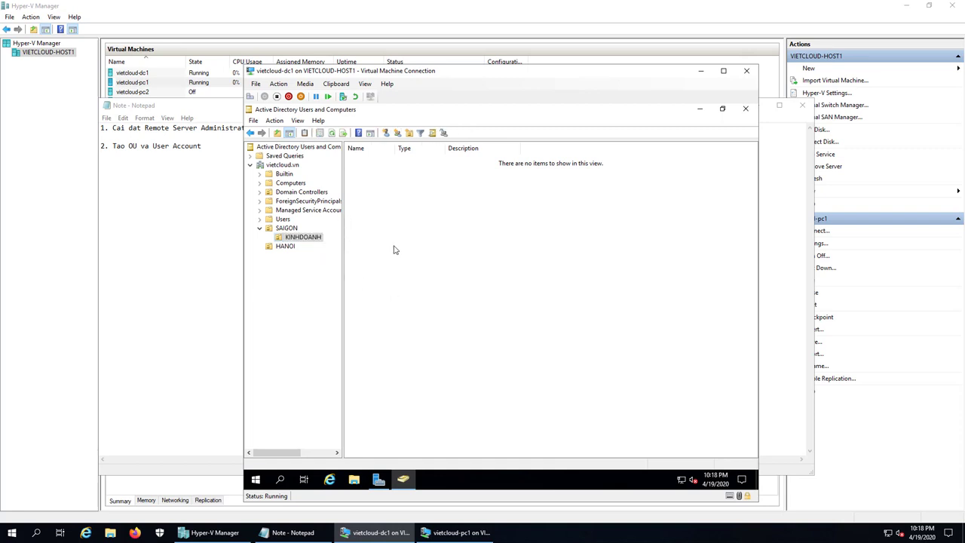
{"action": "right_click", "coordinate": [373, 204]}
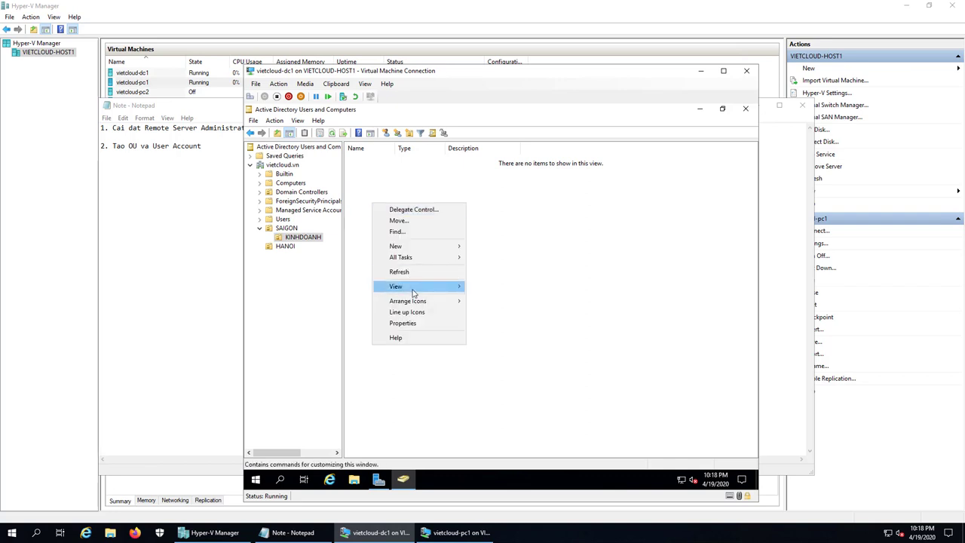
{"action": "mouse_move", "coordinate": [422, 246]}
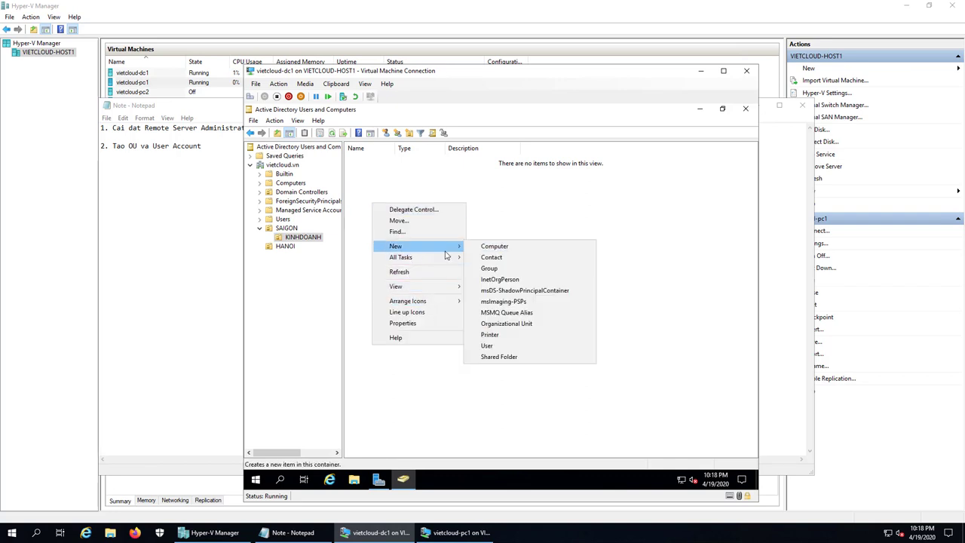
{"action": "left_click", "coordinate": [511, 349]}
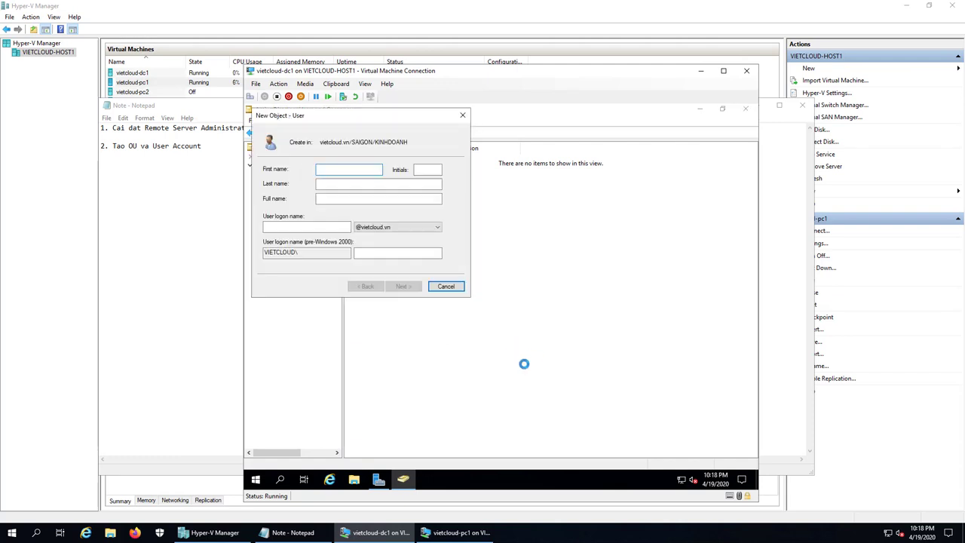
{"action": "type", "text": "Con"}
{"action": "key", "text": "BackSpace"}
{"action": "key", "text": "BackSpace"}
{"action": "key", "text": "BackSpace"}
{"action": "type", "text": "kd1"}
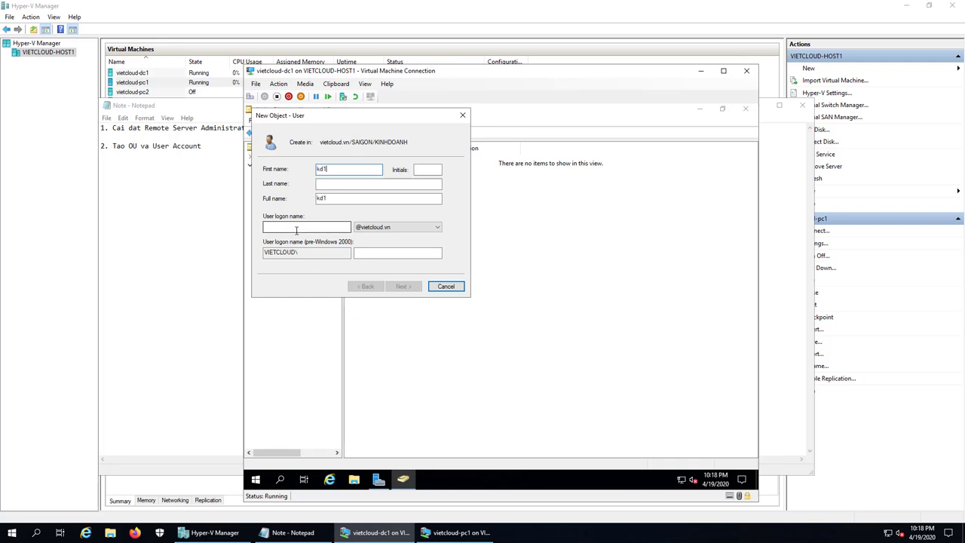
{"action": "left_click", "coordinate": [296, 227]}
{"action": "type", "text": "kd1"}
Step: Give kd1 a password set to never expire and finish the wizard
{"action": "left_click", "coordinate": [403, 285]}
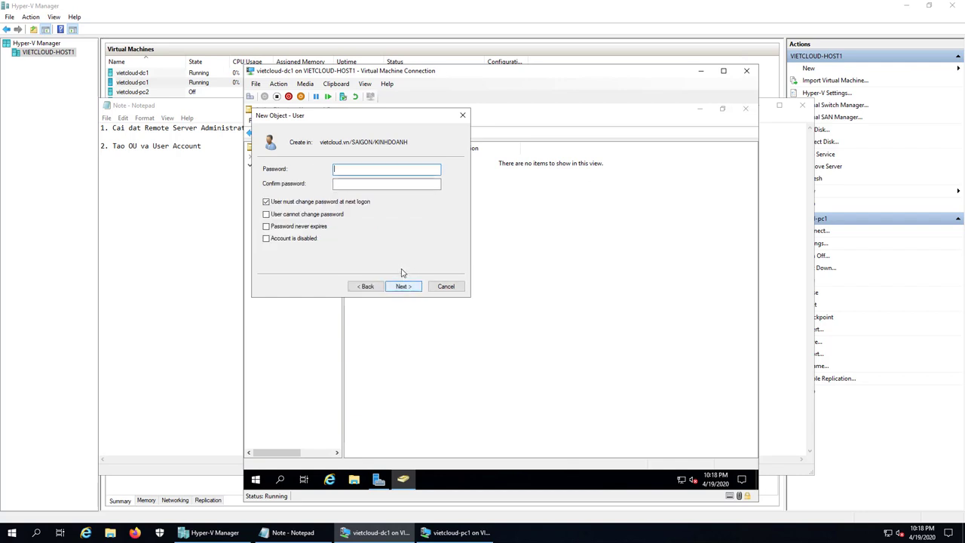
{"action": "type", "text": "123"}
{"action": "key", "text": "Tab"}
{"action": "type", "text": "1"}
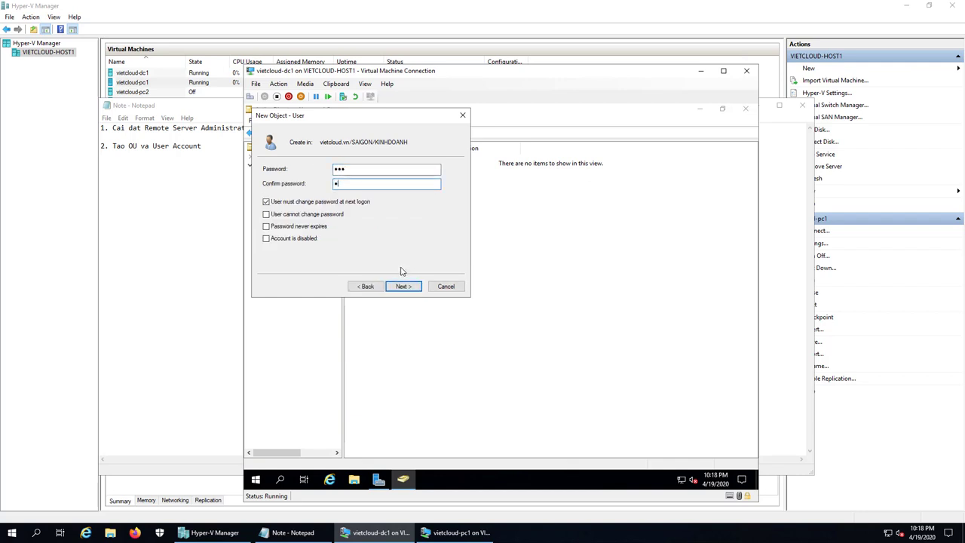
{"action": "type", "text": "23"}
{"action": "left_click", "coordinate": [266, 227]}
{"action": "left_click", "coordinate": [403, 285]}
{"action": "left_click", "coordinate": [404, 287]}
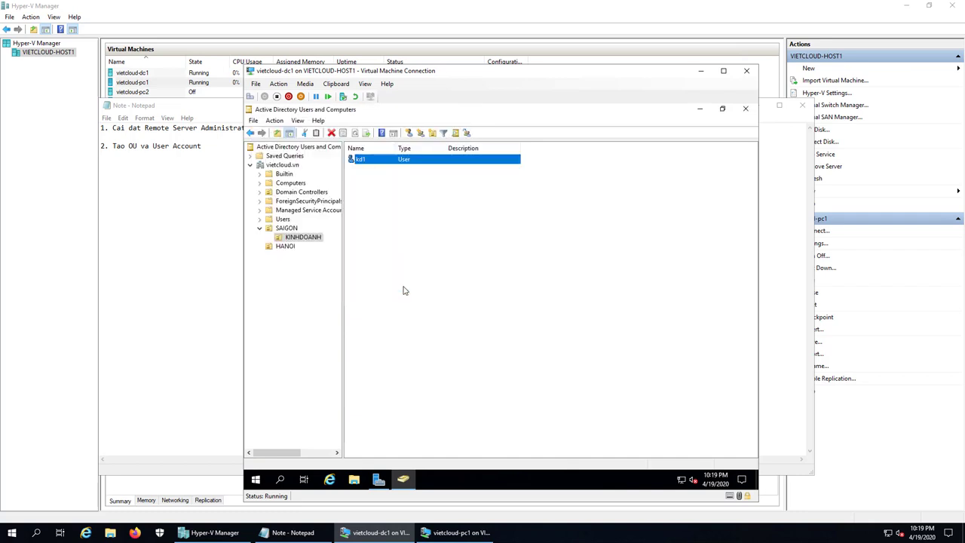
Step: Copy kd1 into a new user kd2 with logon name kd2 and a confirmed password
{"action": "right_click", "coordinate": [369, 161]}
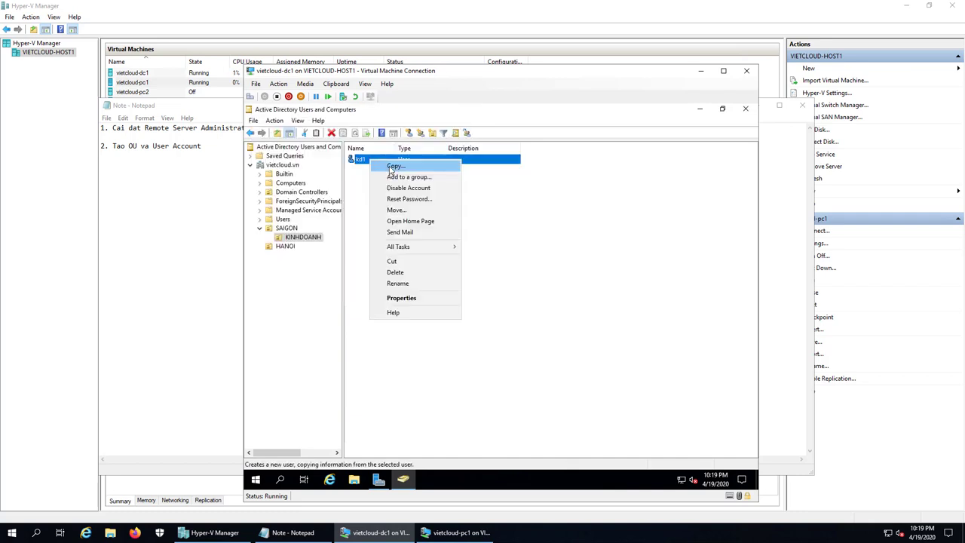
{"action": "left_click", "coordinate": [390, 166]}
{"action": "type", "text": "kd2"}
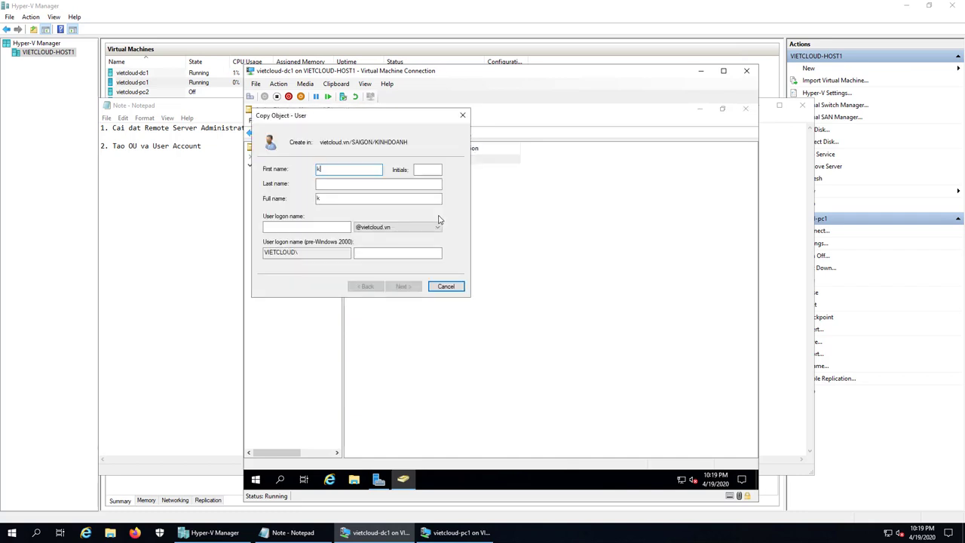
{"action": "left_click", "coordinate": [338, 225]}
{"action": "type", "text": "kd2"}
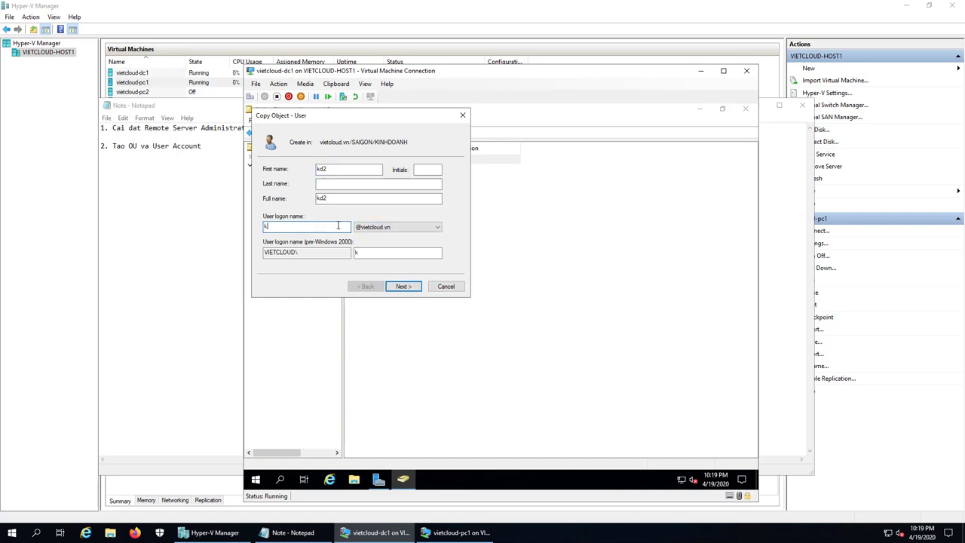
{"action": "left_click", "coordinate": [402, 287]}
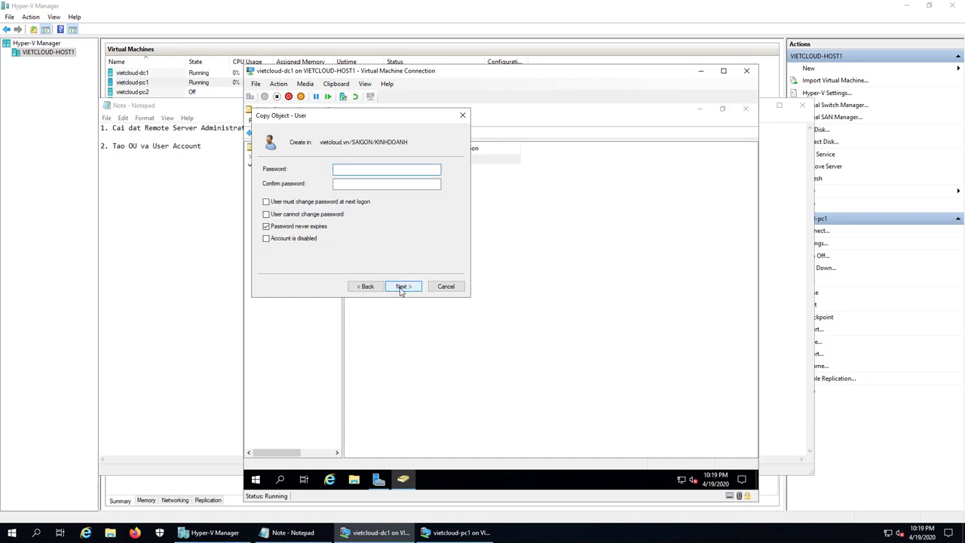
{"action": "type", "text": "123"}
{"action": "left_click", "coordinate": [352, 183]}
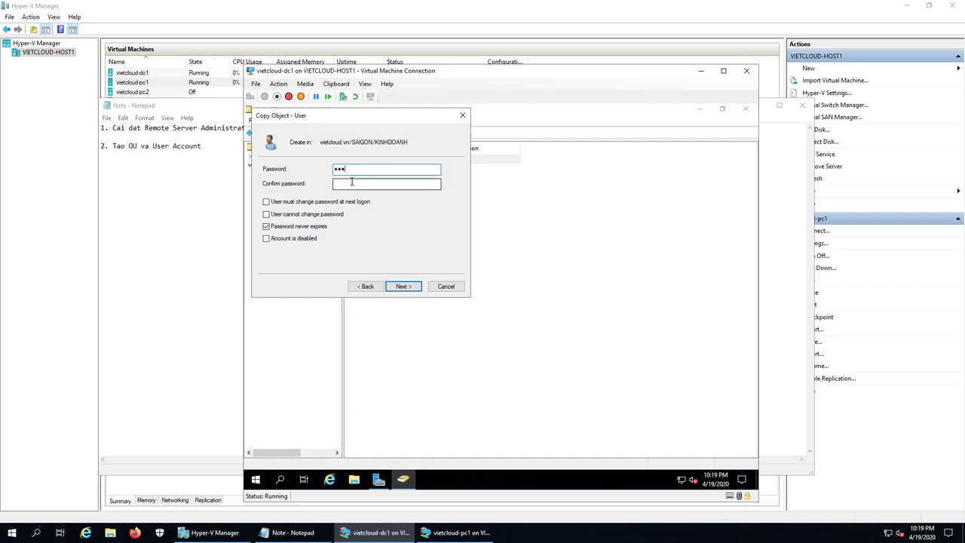
{"action": "type", "text": "123"}
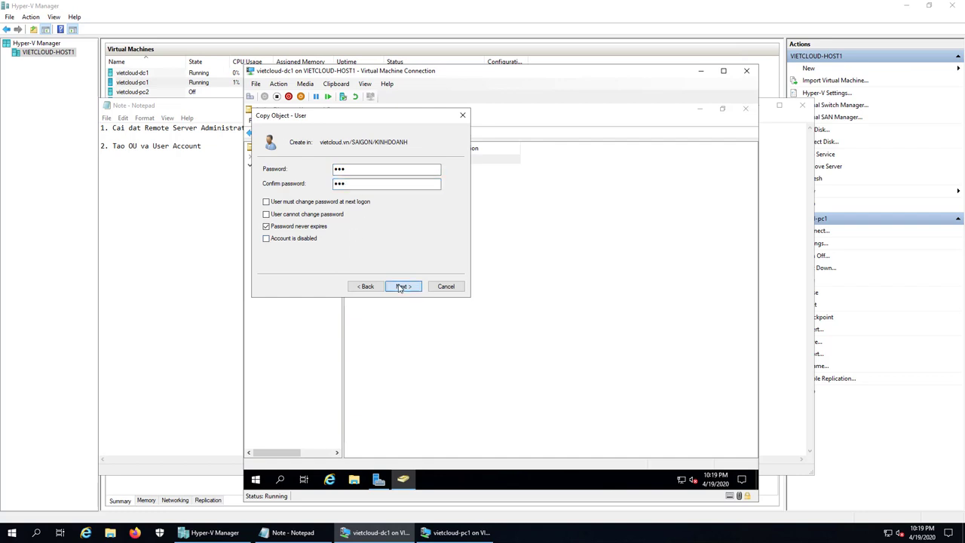
{"action": "left_click", "coordinate": [401, 286]}
{"action": "left_click", "coordinate": [400, 287]}
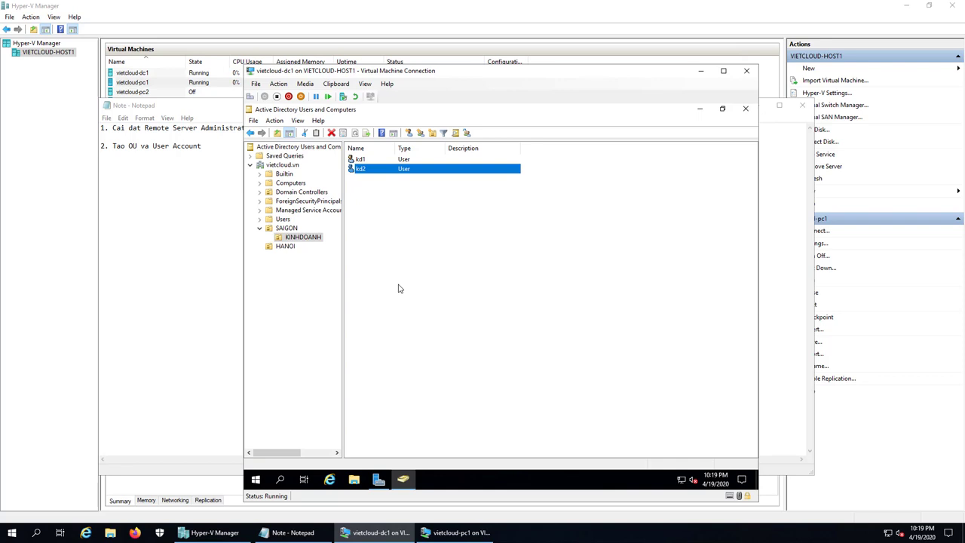
Step: Create a NHANSU organizational unit inside SAIGON
{"action": "left_click", "coordinate": [288, 228]}
{"action": "right_click", "coordinate": [366, 228]}
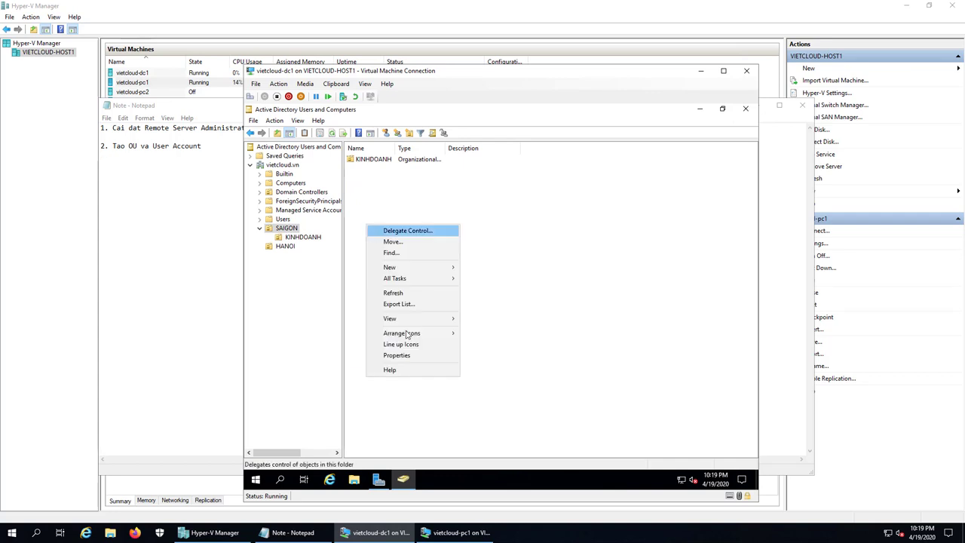
{"action": "mouse_move", "coordinate": [410, 267]}
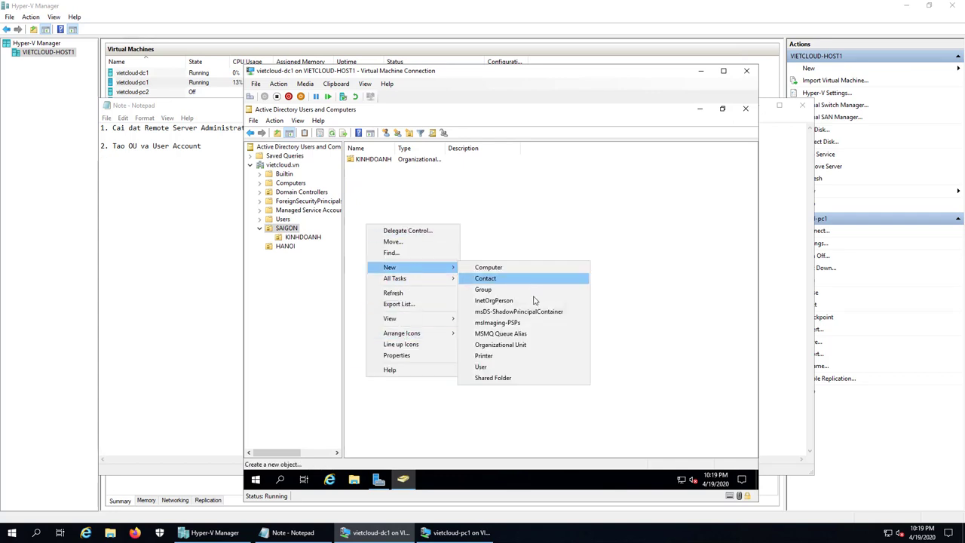
{"action": "left_click", "coordinate": [501, 345]}
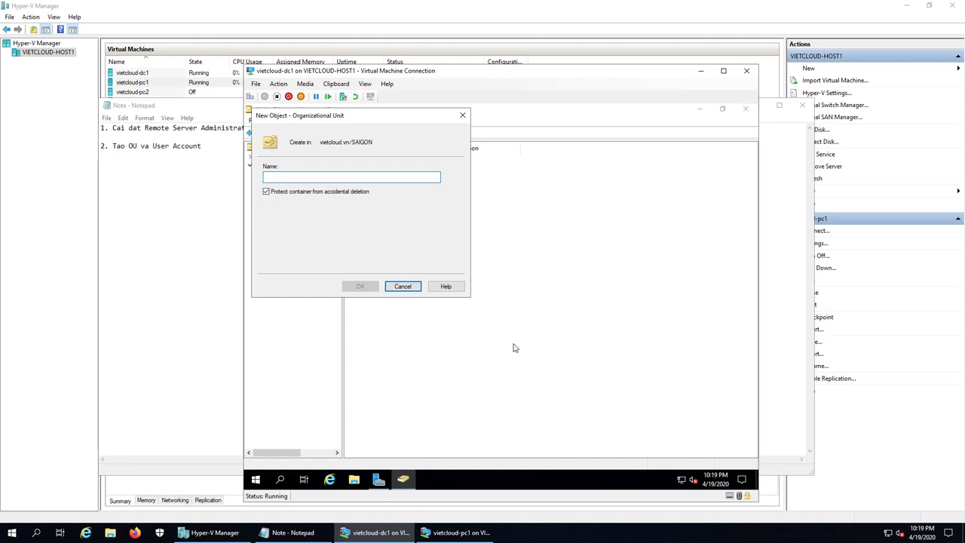
{"action": "type", "text": "NHANSU"}
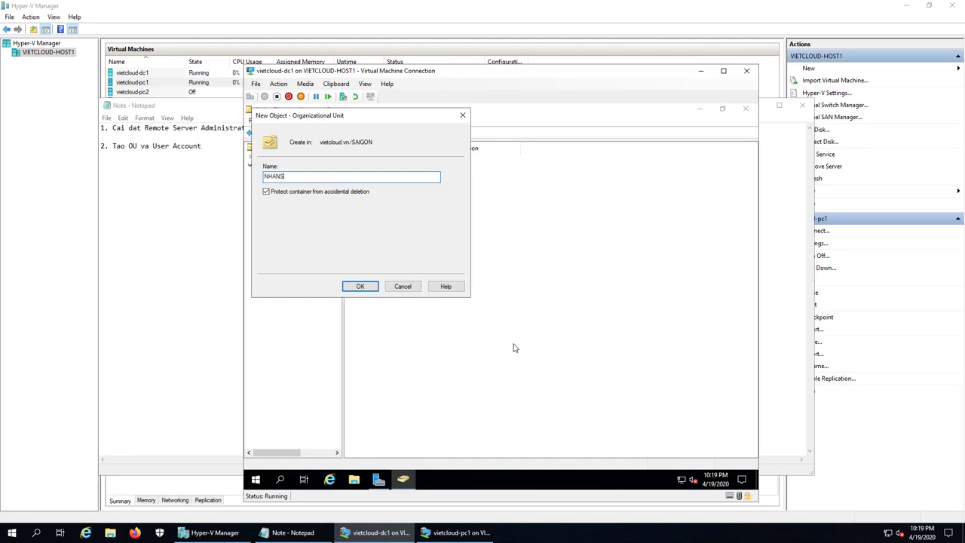
{"action": "left_click", "coordinate": [358, 286]}
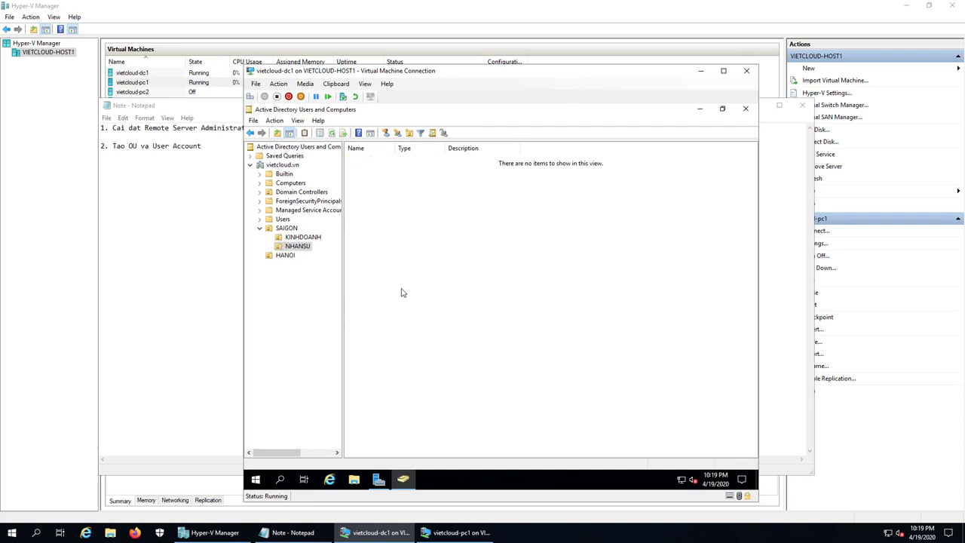
Step: Start a new user in NHANSU with first name and logon name ns1
{"action": "right_click", "coordinate": [394, 246]}
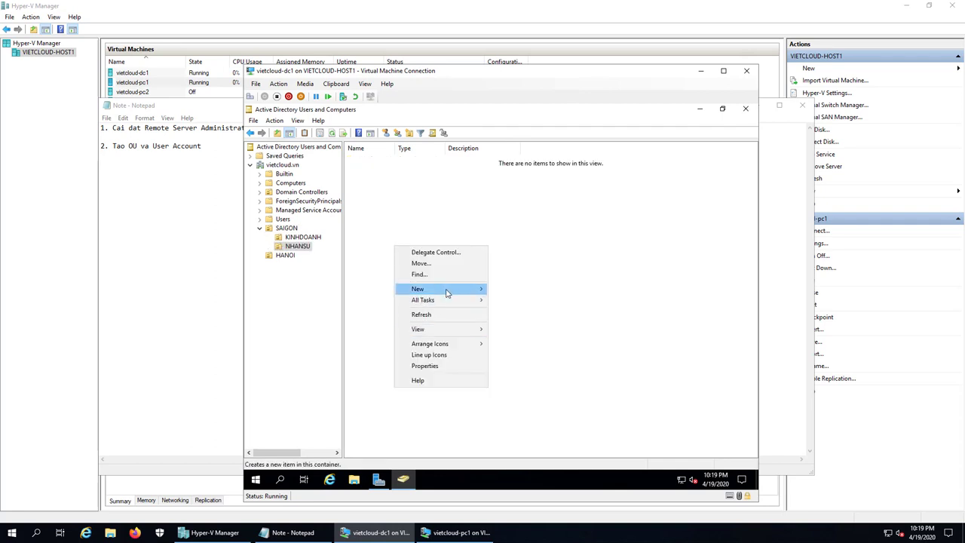
{"action": "mouse_move", "coordinate": [446, 290]}
{"action": "left_click", "coordinate": [528, 388]}
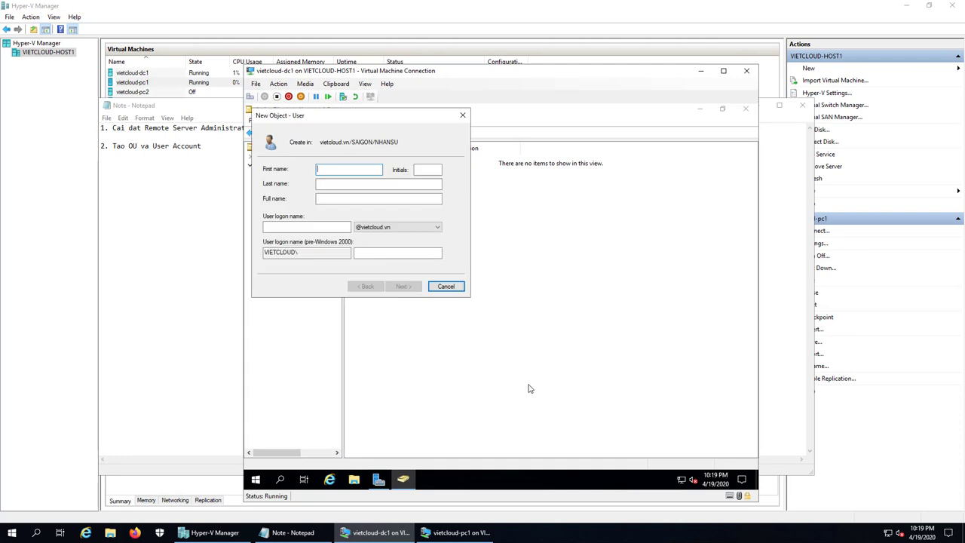
{"action": "type", "text": "ns1"}
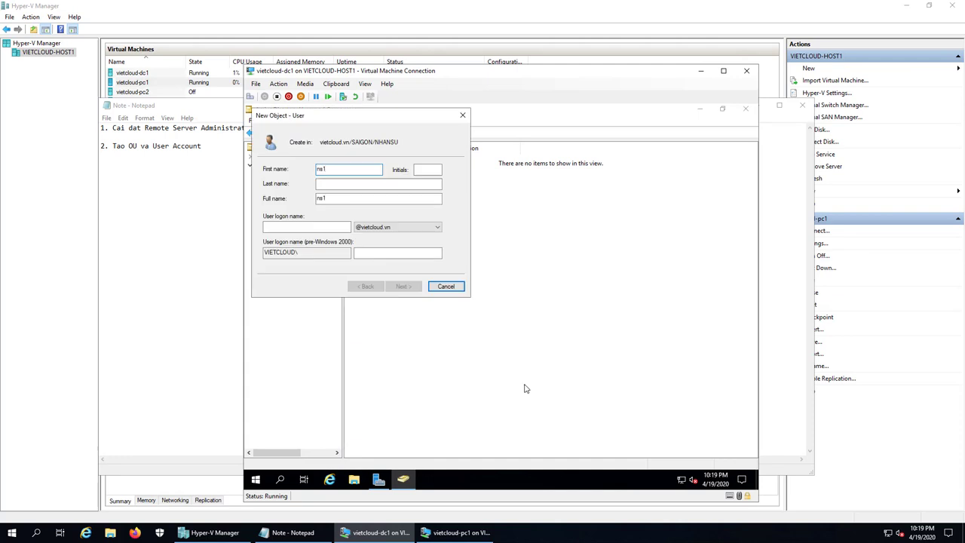
{"action": "left_click_drag", "start_coordinate": [347, 170], "coordinate": [298, 167]}
{"action": "left_click", "coordinate": [305, 226]}
{"action": "key", "text": "ctrl+v"}
Step: Give ns1 a never-expiring password with no change required at next logon, and finish
{"action": "left_click", "coordinate": [403, 286]}
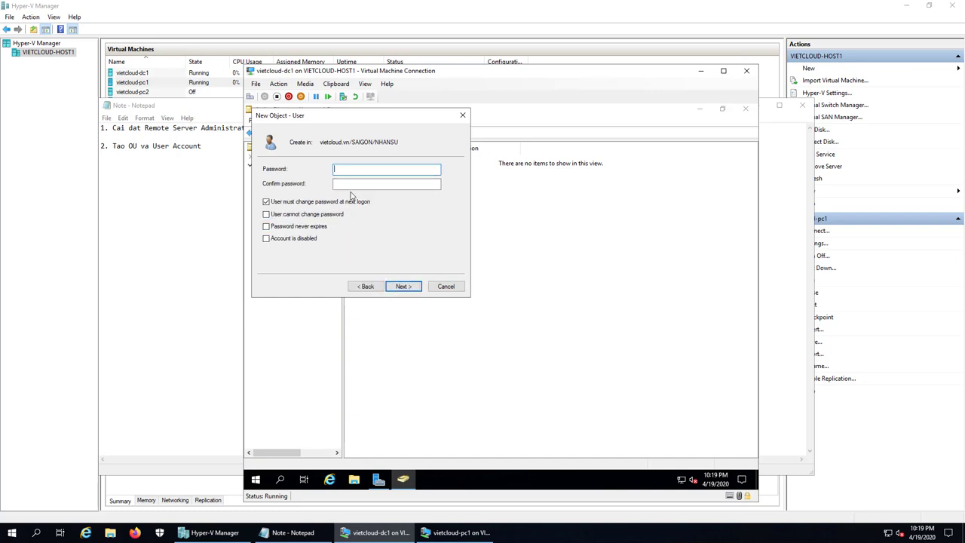
{"action": "type", "text": "123"}
{"action": "key", "text": "Tab"}
{"action": "type", "text": "123"}
{"action": "left_click", "coordinate": [296, 202]}
{"action": "left_click", "coordinate": [293, 232]}
{"action": "left_click", "coordinate": [403, 286]}
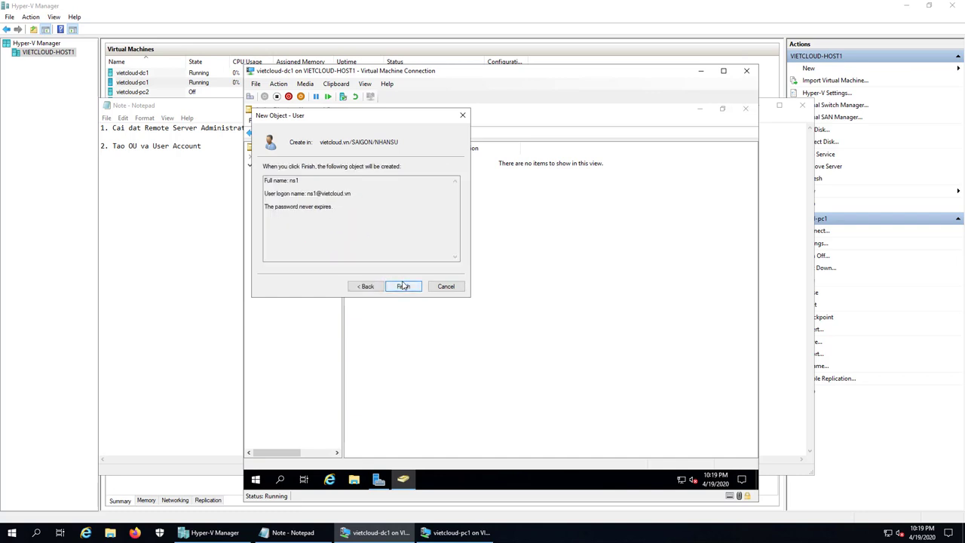
{"action": "left_click", "coordinate": [403, 286]}
Step: Copy ns1 into a new user with first name and logon name ns2
{"action": "right_click", "coordinate": [379, 159]}
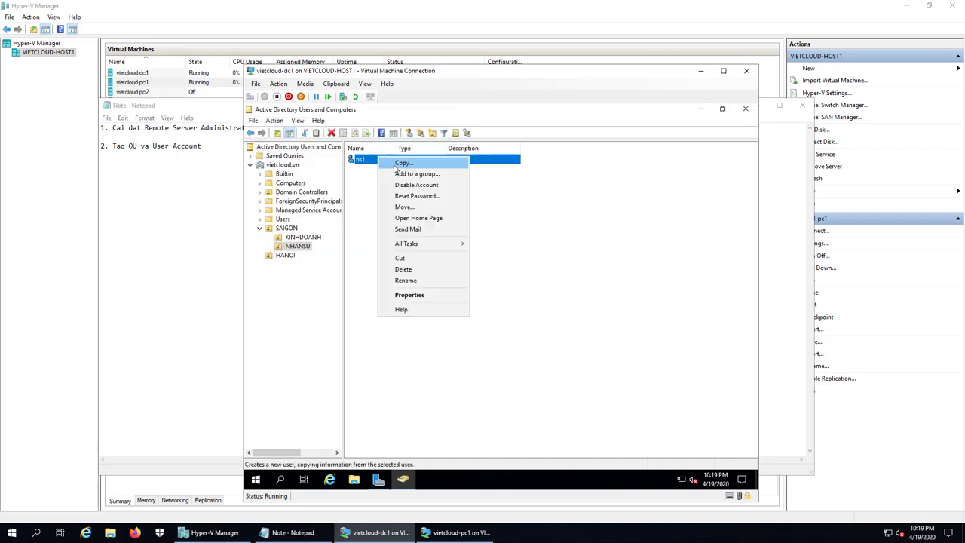
{"action": "left_click", "coordinate": [399, 163]}
{"action": "type", "text": "ns1"}
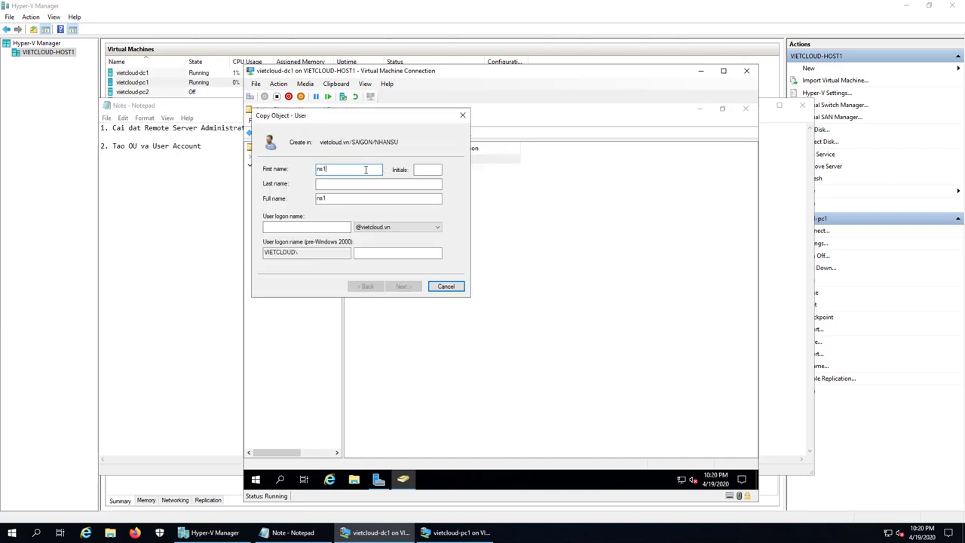
{"action": "key", "text": "BackSpace"}
{"action": "type", "text": "2"}
{"action": "double_click", "coordinate": [365, 169]}
{"action": "left_click", "coordinate": [322, 227]}
{"action": "type", "text": "ns2"}
Step: Set ns2's password and finish, then view the SAIGON and KINHDOANH contents
{"action": "left_click", "coordinate": [403, 286]}
{"action": "type", "text": "123"}
{"action": "key", "text": "Tab"}
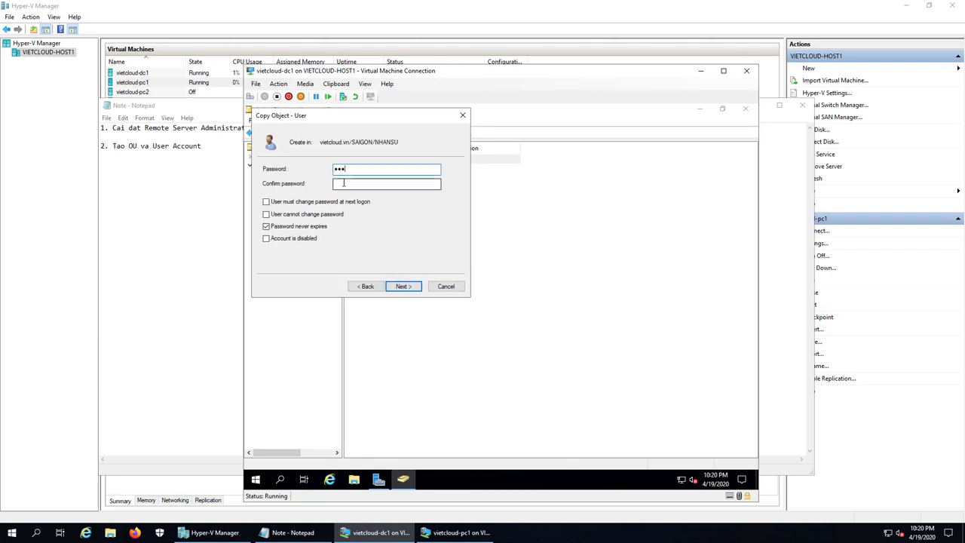
{"action": "type", "text": "123"}
{"action": "left_click", "coordinate": [404, 287]}
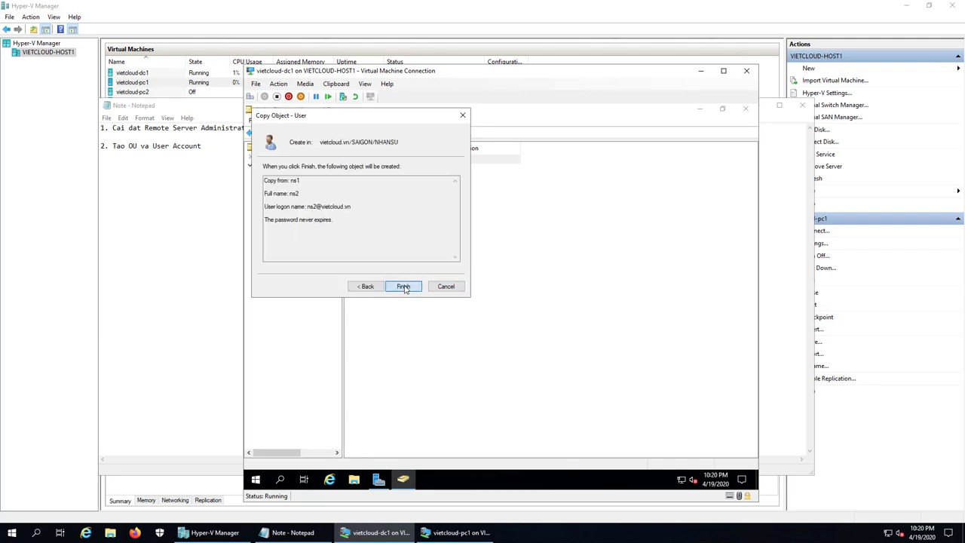
{"action": "left_click", "coordinate": [404, 287]}
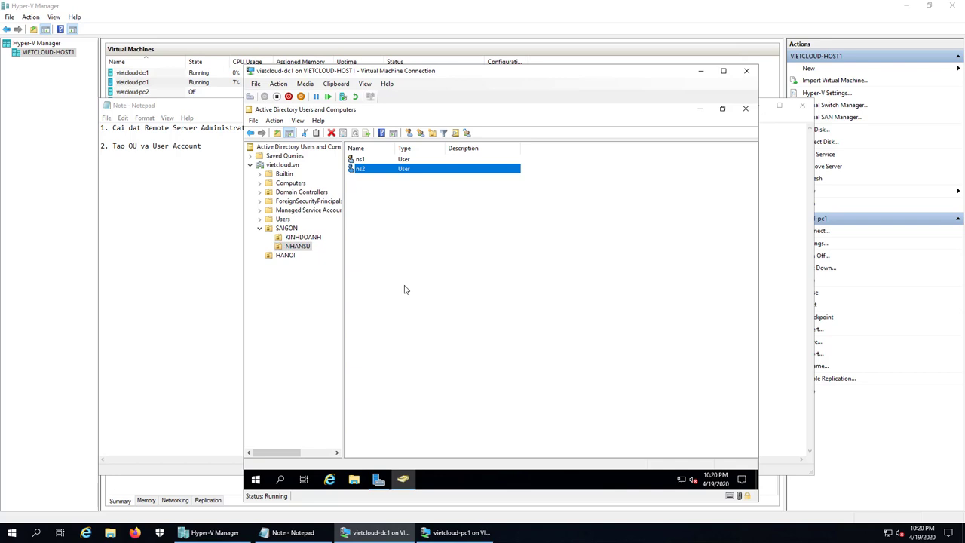
{"action": "left_click", "coordinate": [442, 258]}
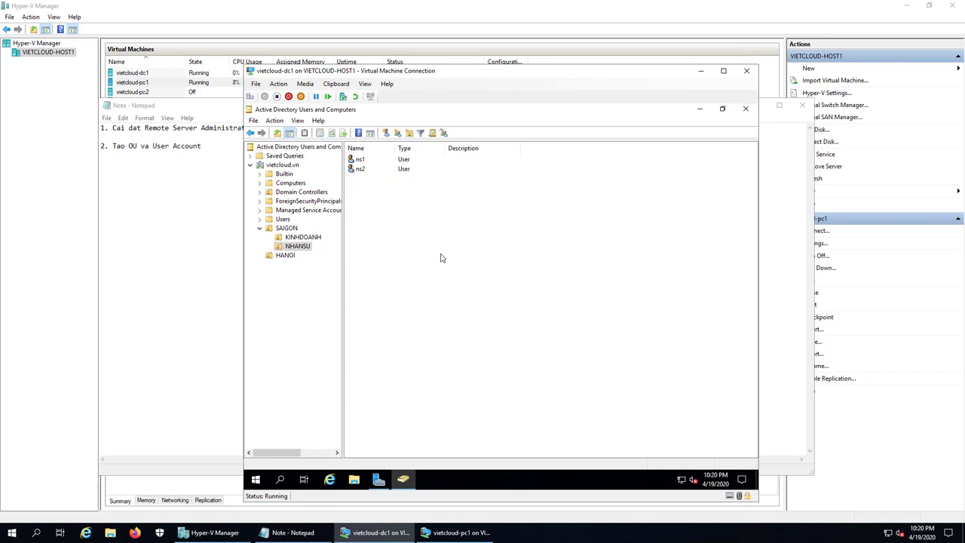
{"action": "left_click", "coordinate": [286, 229]}
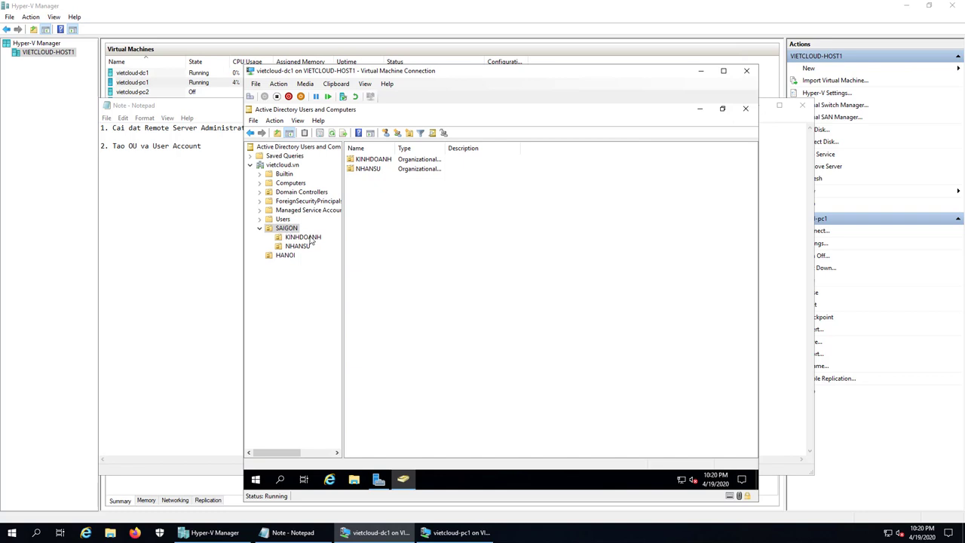
{"action": "left_click", "coordinate": [310, 238]}
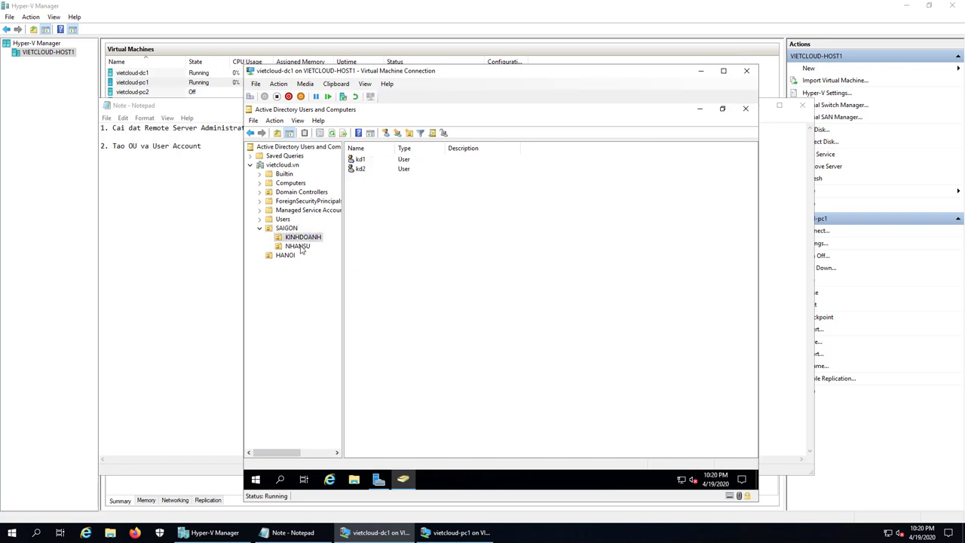
Step: Start a new user in HANOI with first name and logon name admin1
{"action": "left_click", "coordinate": [300, 248]}
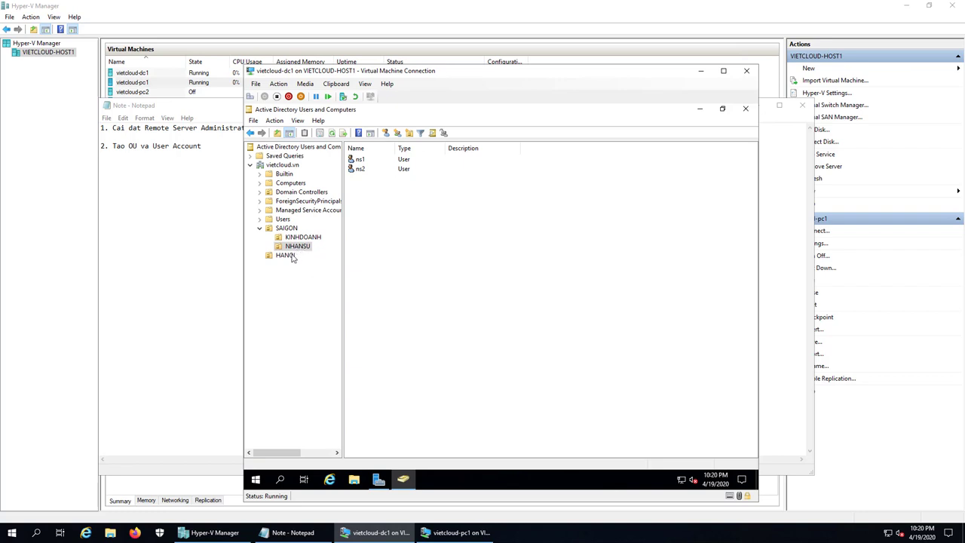
{"action": "left_click", "coordinate": [281, 256]}
{"action": "right_click", "coordinate": [381, 304]}
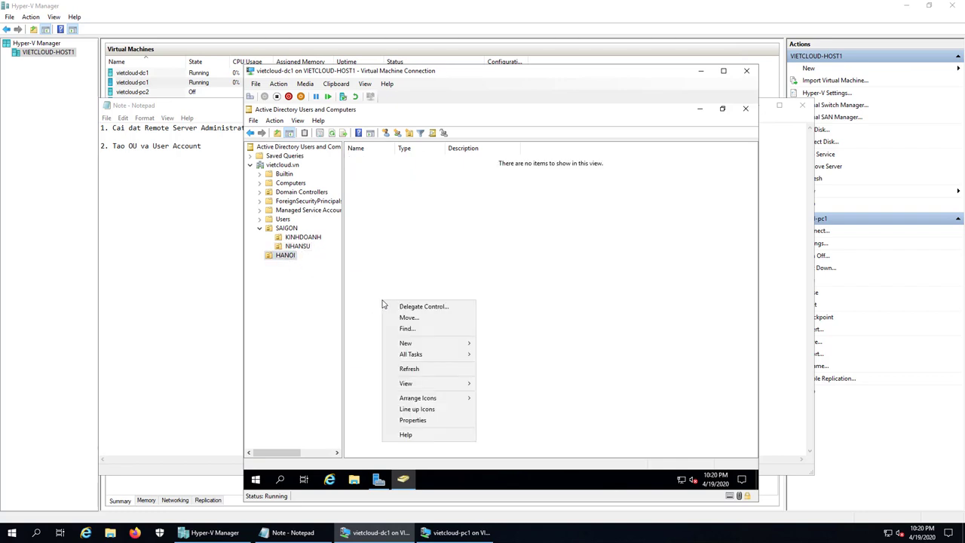
{"action": "mouse_move", "coordinate": [426, 345]}
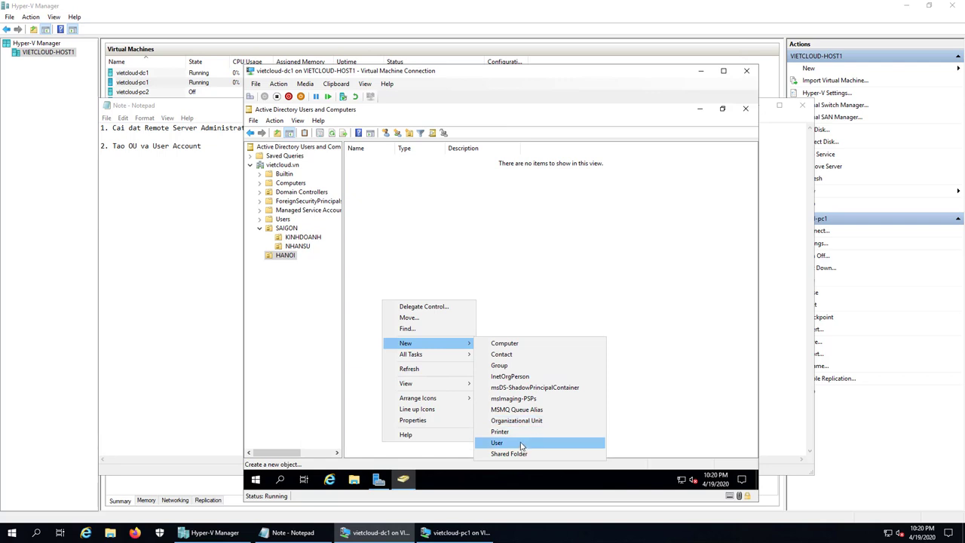
{"action": "left_click", "coordinate": [519, 444]}
{"action": "type", "text": "admin1"}
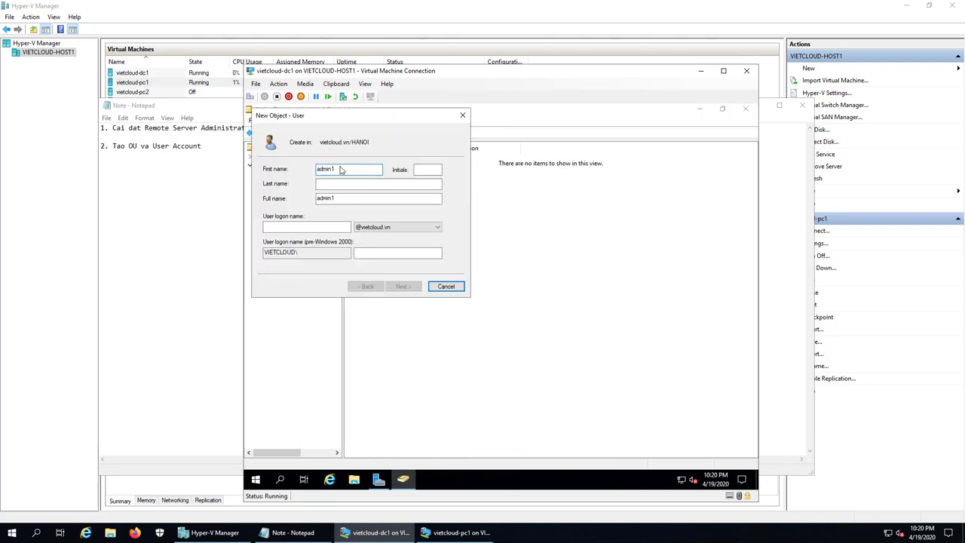
{"action": "left_click_drag", "start_coordinate": [343, 170], "coordinate": [300, 173]}
{"action": "left_click", "coordinate": [309, 226]}
{"action": "key", "text": "ctrl+v"}
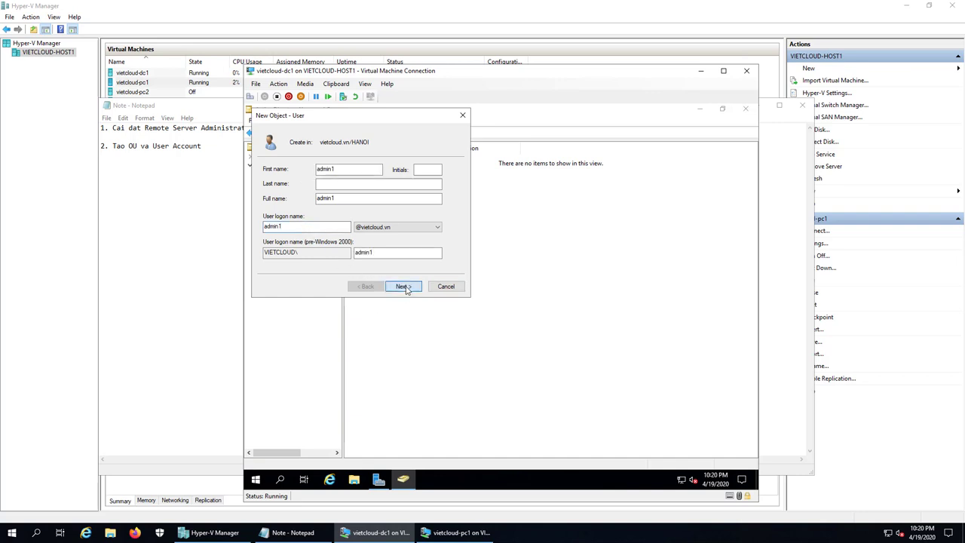
Step: Give admin1 a never-expiring password with no change required at next logon, and finish
{"action": "left_click", "coordinate": [403, 286]}
{"action": "type", "text": "123456"}
{"action": "key", "text": "Tab"}
{"action": "type", "text": "123456"}
{"action": "left_click", "coordinate": [293, 204]}
{"action": "left_click", "coordinate": [286, 226]}
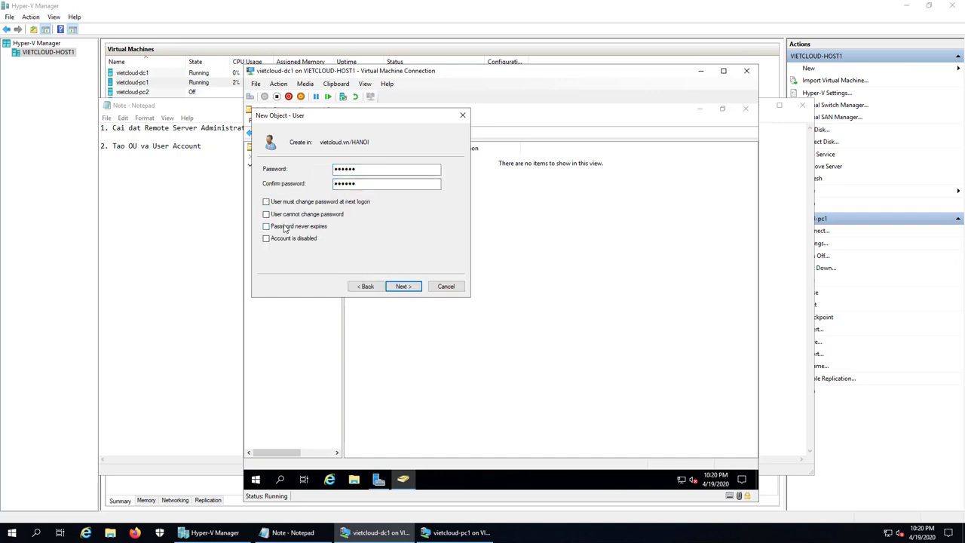
{"action": "left_click", "coordinate": [409, 287]}
{"action": "left_click", "coordinate": [409, 287]}
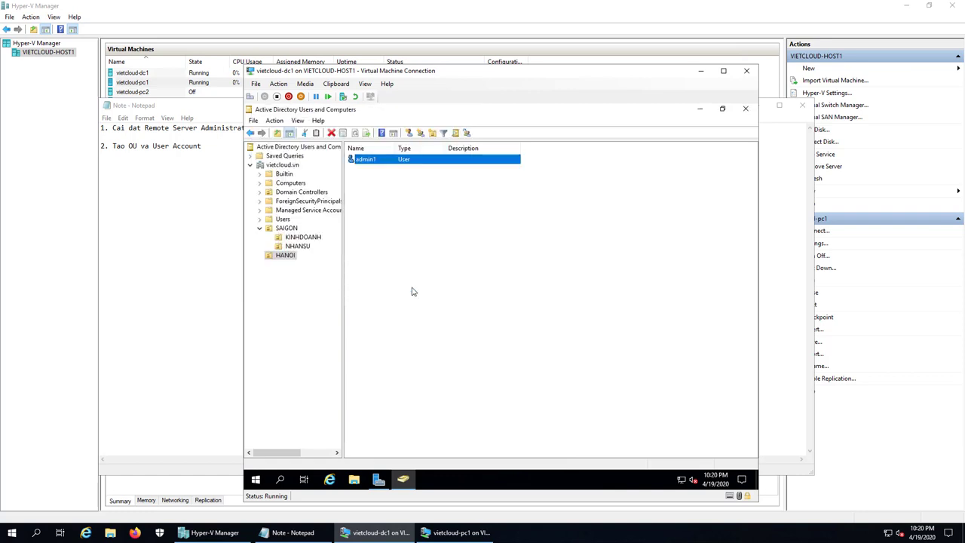
{"action": "left_click", "coordinate": [412, 291]}
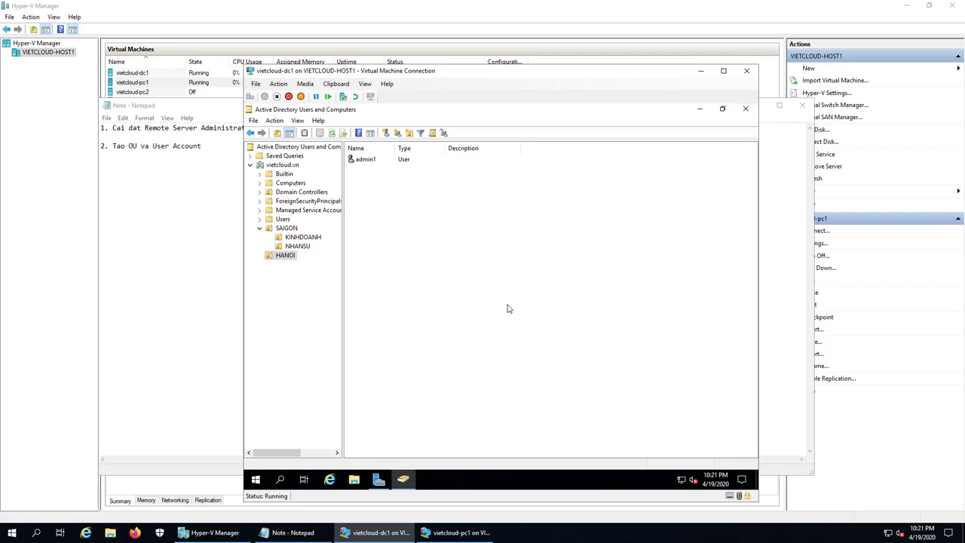
Step: Add item '3. Uy quyen quan ly OU, Delegate Control' to the notes and minimize Notepad
{"action": "left_click", "coordinate": [189, 224]}
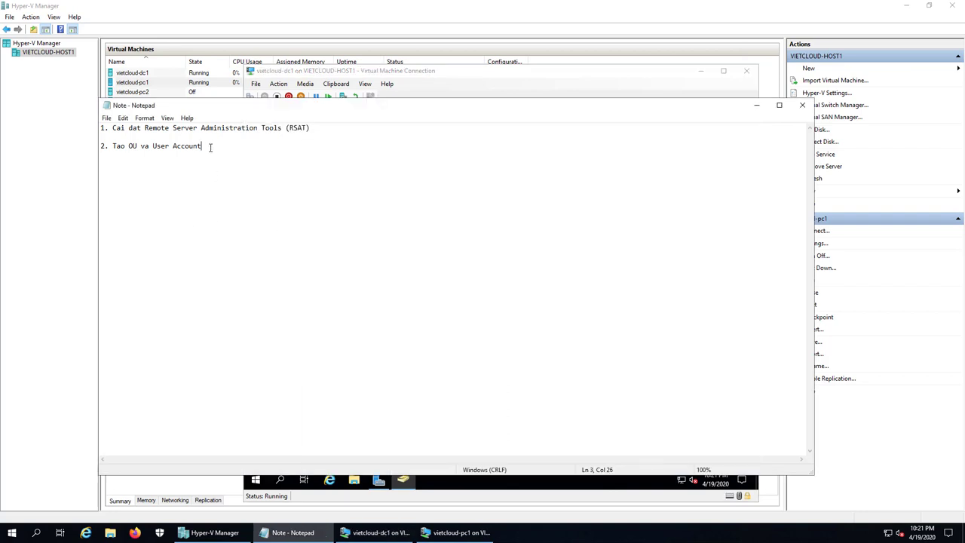
{"action": "key", "text": "Return"}
{"action": "key", "text": "Return"}
{"action": "type", "text": "3."}
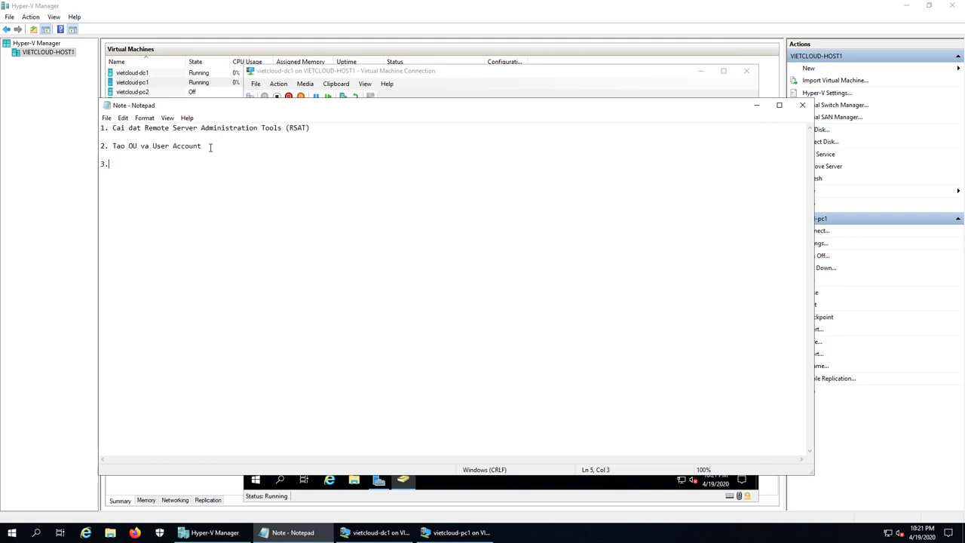
{"action": "type", "text": " UY"}
{"action": "key", "text": "BackSpace"}
{"action": "type", "text": "y quyen quan ly OU, Delegate"}
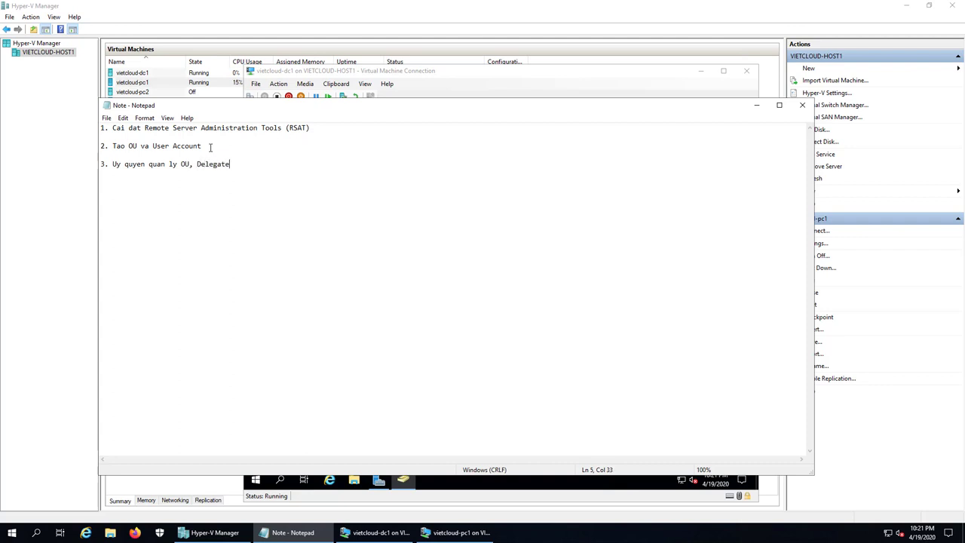
{"action": "type", "text": " Control"}
{"action": "left_click", "coordinate": [756, 106]}
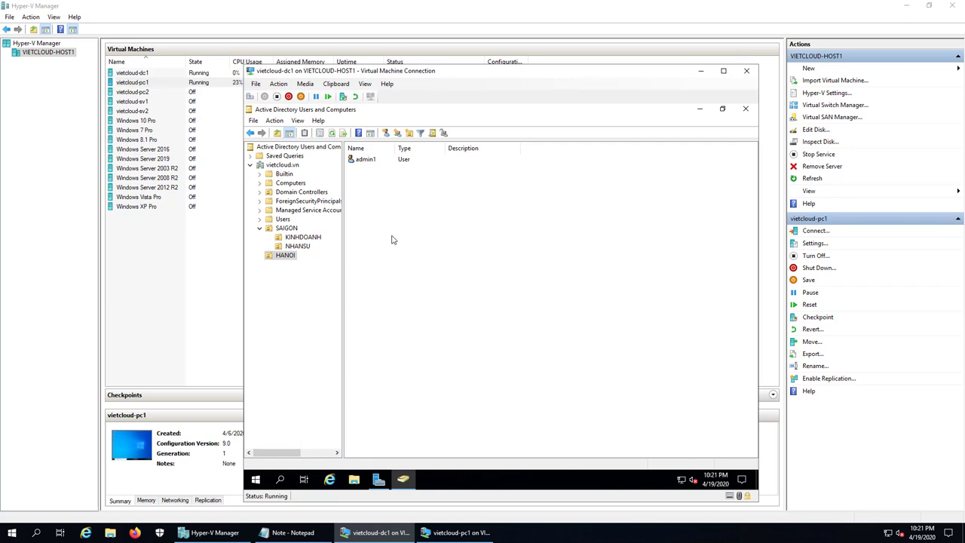
Step: Check admin1 inside HANOI, then open the HANOI unit's context menu
{"action": "left_click", "coordinate": [285, 256]}
{"action": "left_click", "coordinate": [361, 160]}
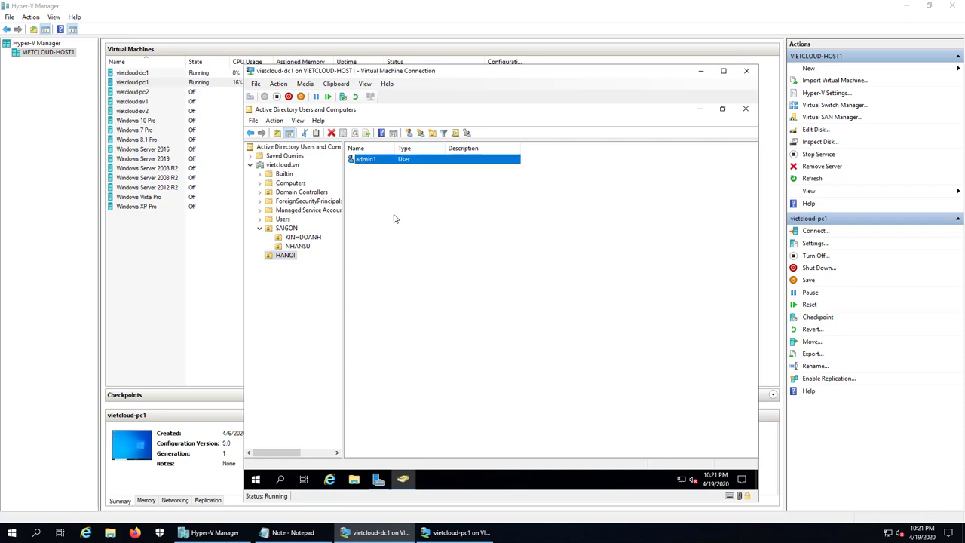
{"action": "left_click", "coordinate": [286, 257]}
{"action": "right_click", "coordinate": [285, 260]}
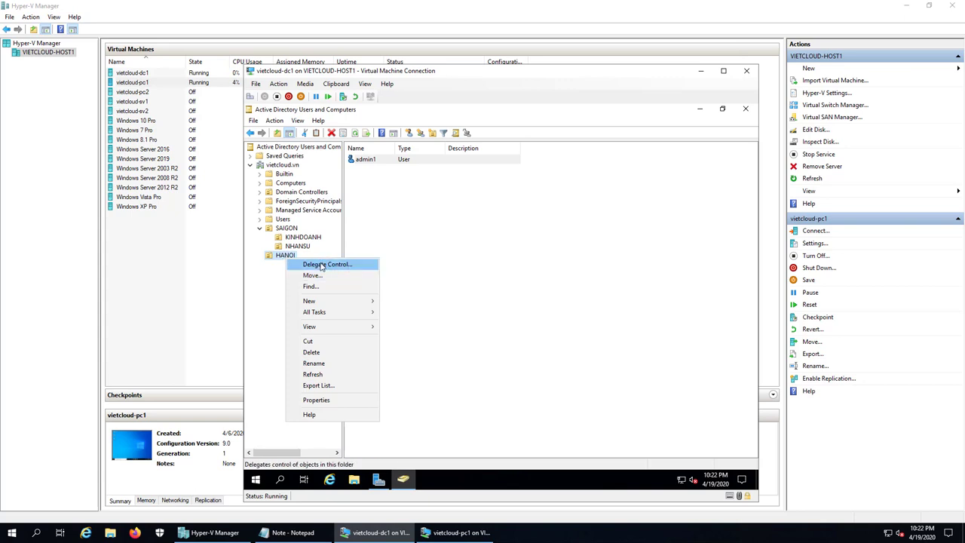
Step: Start the Delegation of Control wizard on HANOI and add admin1 as the delegate
{"action": "left_click", "coordinate": [360, 267]}
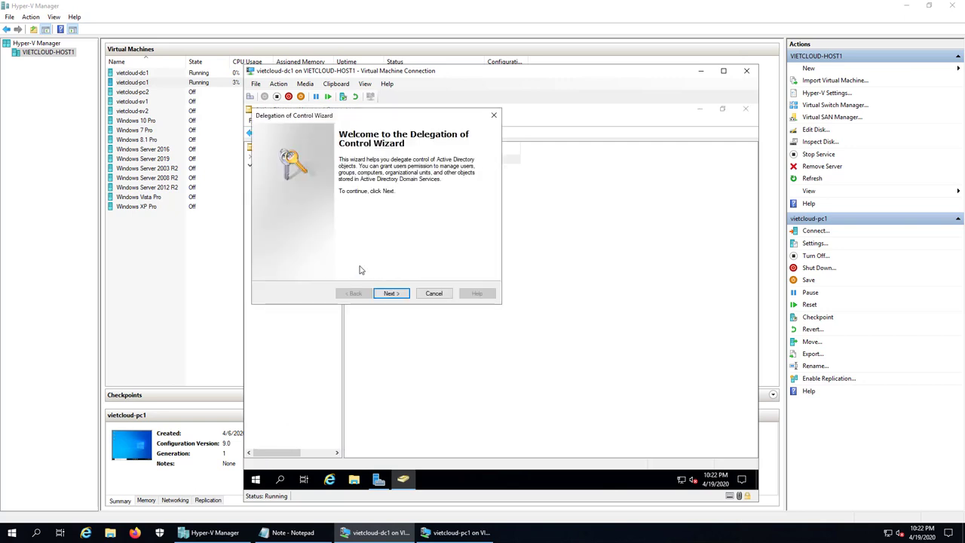
{"action": "left_click", "coordinate": [391, 294]}
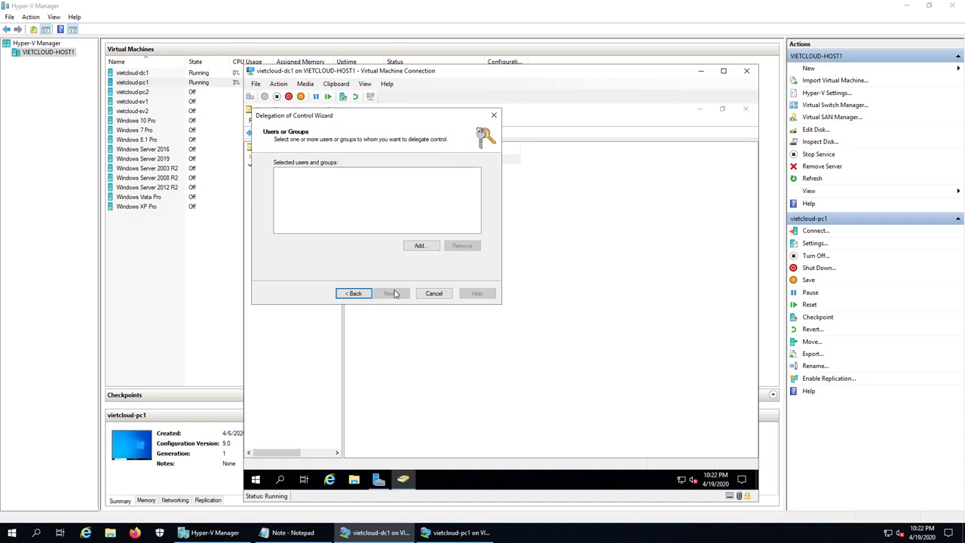
{"action": "left_click", "coordinate": [421, 245]}
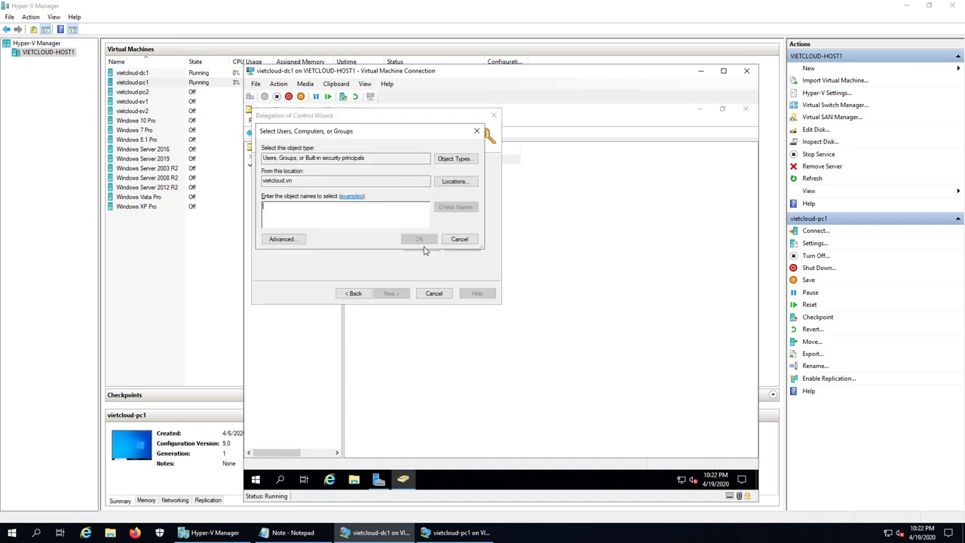
{"action": "type", "text": "admin1"}
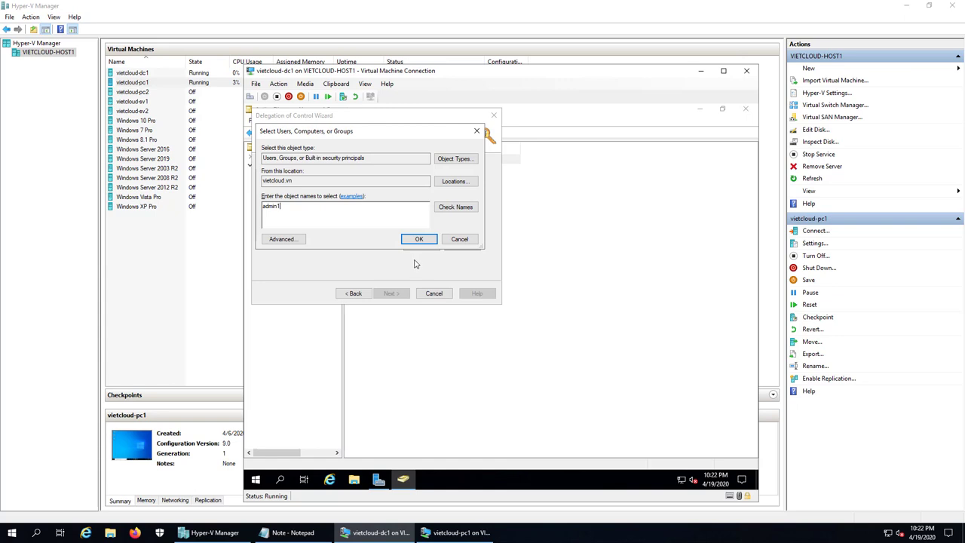
{"action": "left_click", "coordinate": [440, 213]}
{"action": "left_click", "coordinate": [419, 240]}
Step: Delegate managing user accounts, managing groups and resetting passwords to admin1, then finish the wizard
{"action": "left_click", "coordinate": [389, 293]}
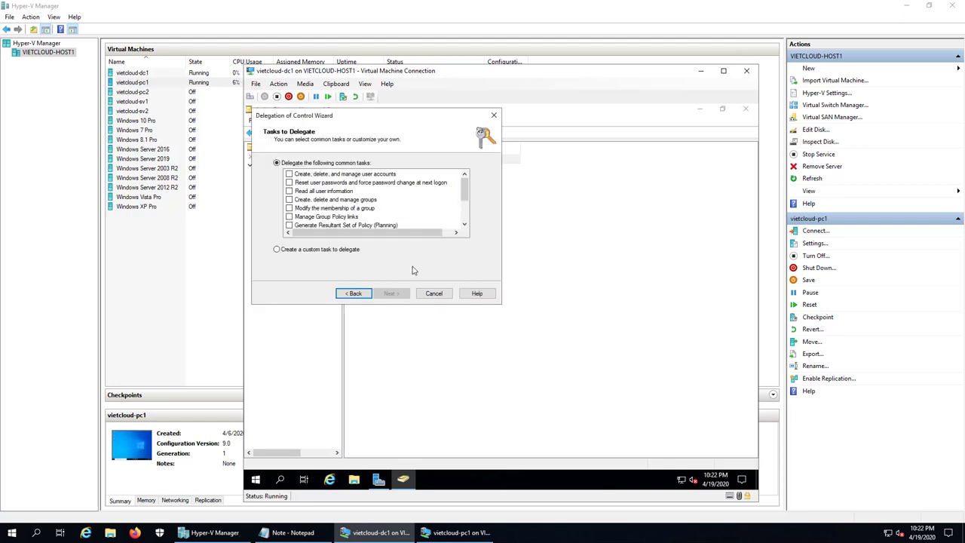
{"action": "left_click", "coordinate": [289, 174]}
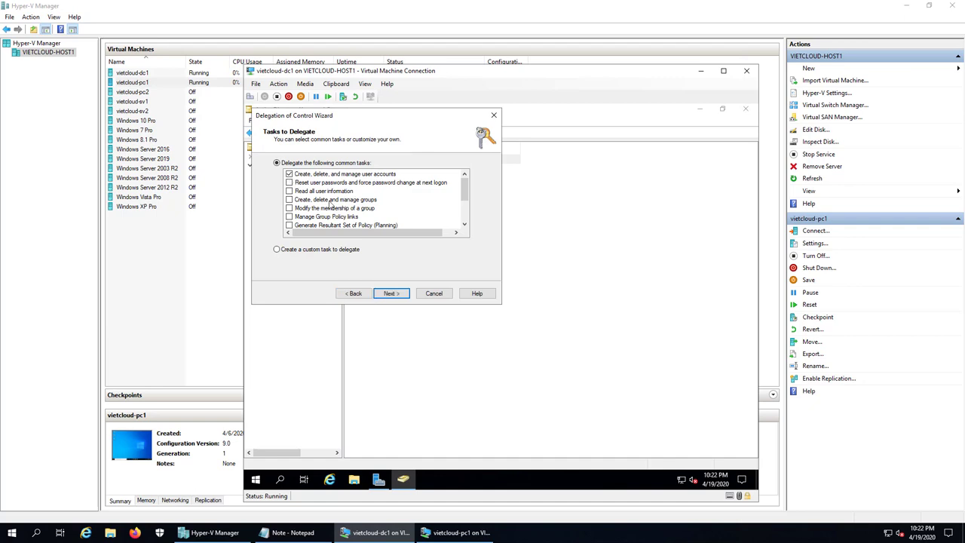
{"action": "left_click", "coordinate": [291, 200]}
{"action": "left_click", "coordinate": [288, 184]}
{"action": "left_click", "coordinate": [394, 294]}
{"action": "left_click", "coordinate": [392, 294]}
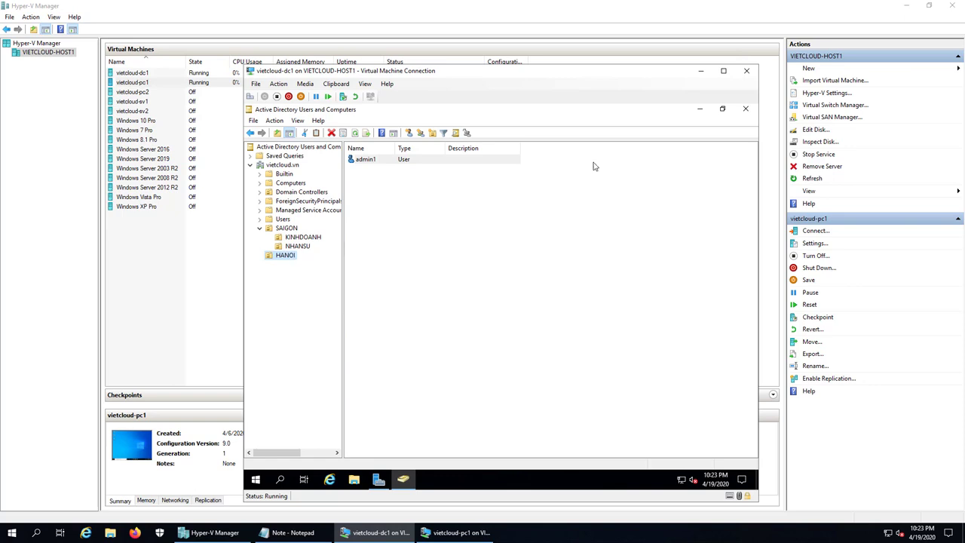
Step: Move aside and minimize the dc1 window, then bring up the pc1 virtual machine
{"action": "left_click_drag", "start_coordinate": [622, 78], "coordinate": [425, 79]}
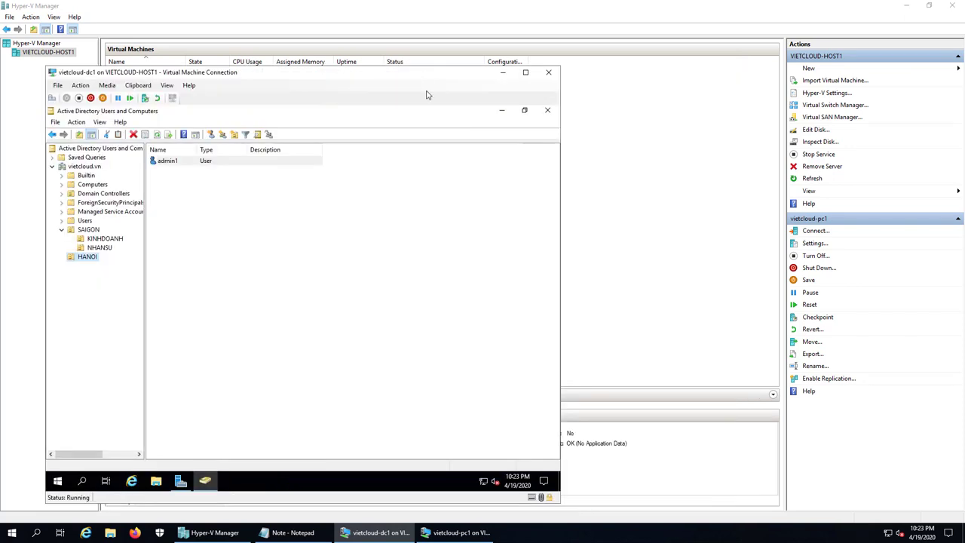
{"action": "left_click", "coordinate": [99, 250]}
{"action": "left_click", "coordinate": [86, 256]}
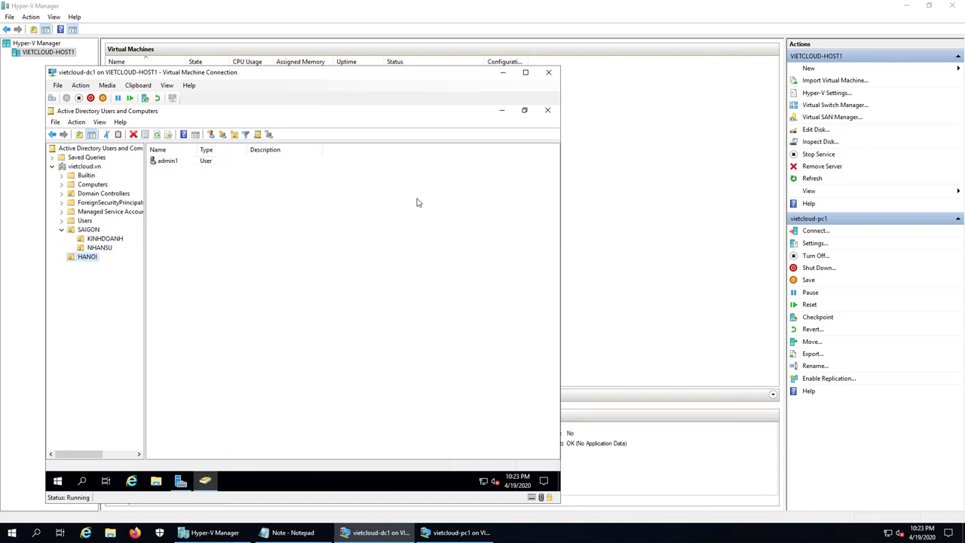
{"action": "left_click", "coordinate": [504, 74]}
{"action": "left_click", "coordinate": [455, 532]}
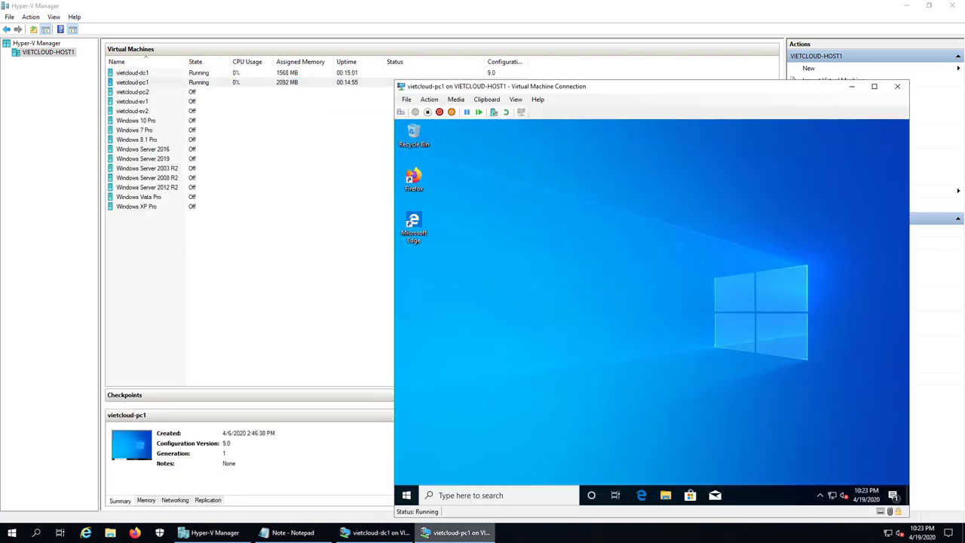
Step: Sign out of pc1 and sign back in as Other user admin1 with its password
{"action": "right_click", "coordinate": [406, 495]}
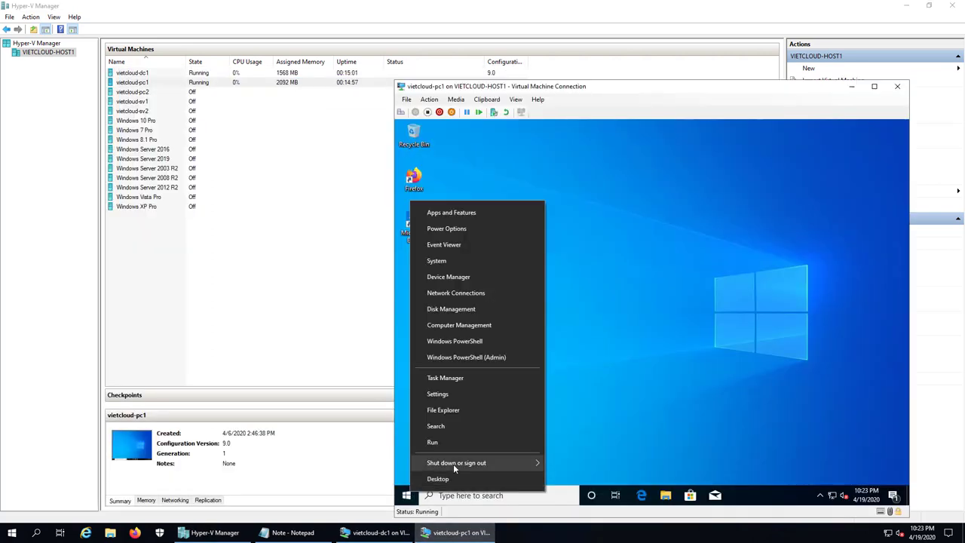
{"action": "mouse_move", "coordinate": [536, 461]}
{"action": "left_click", "coordinate": [566, 429]}
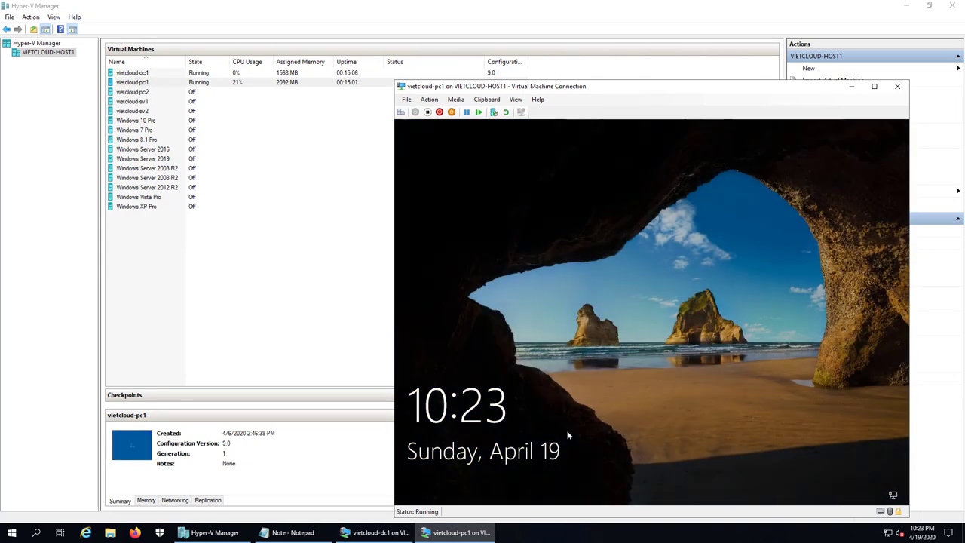
{"action": "left_click", "coordinate": [569, 329]}
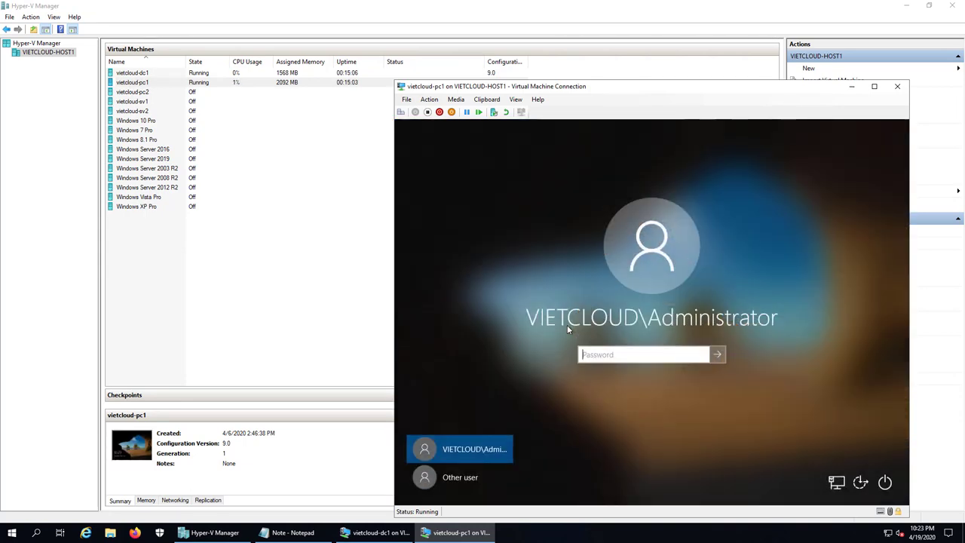
{"action": "left_click", "coordinate": [459, 477]}
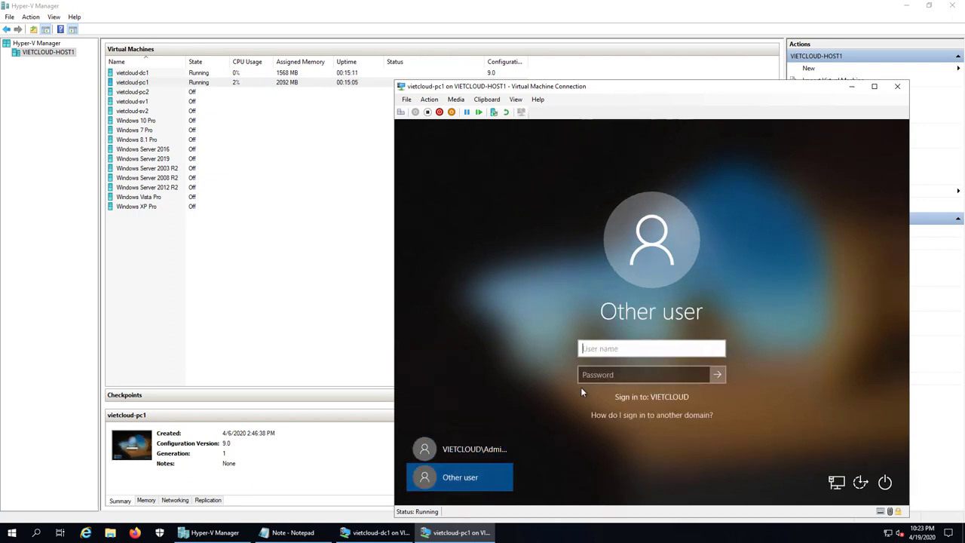
{"action": "type", "text": "admin1"}
{"action": "key", "text": "Tab"}
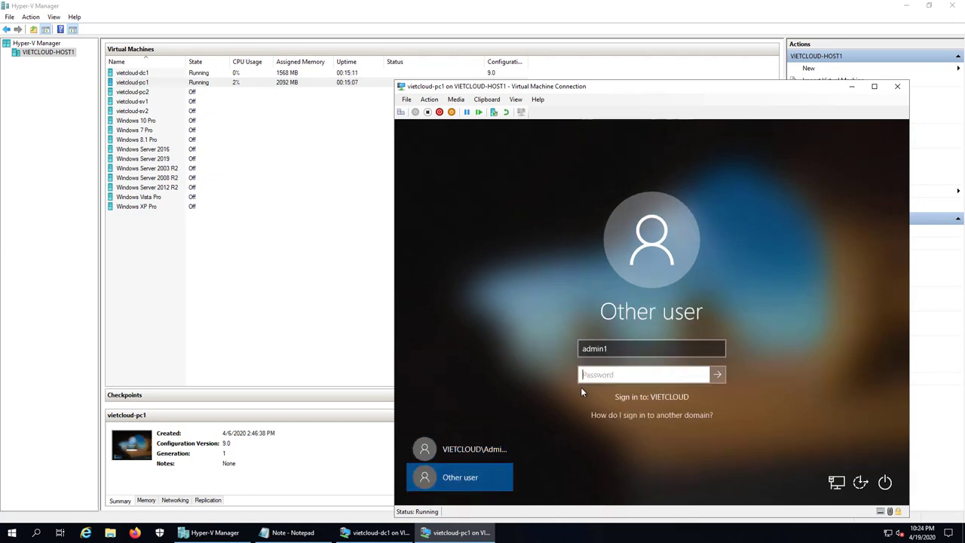
{"action": "type", "text": "******"}
{"action": "key", "text": "Return"}
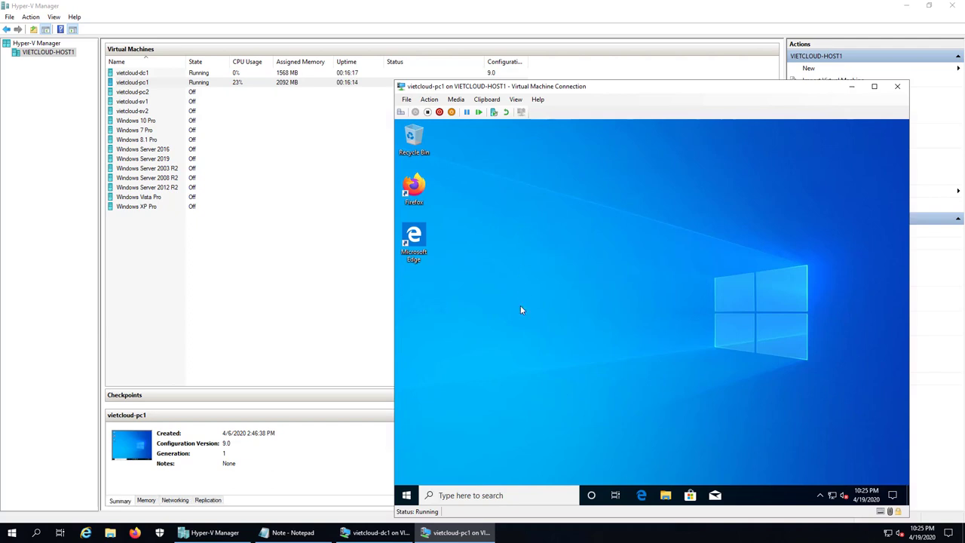
Step: Launch Active Directory Users and Computers from Windows Administrative Tools, maximize it, and open vietcloud.vn > HANOI
{"action": "left_click", "coordinate": [406, 494]}
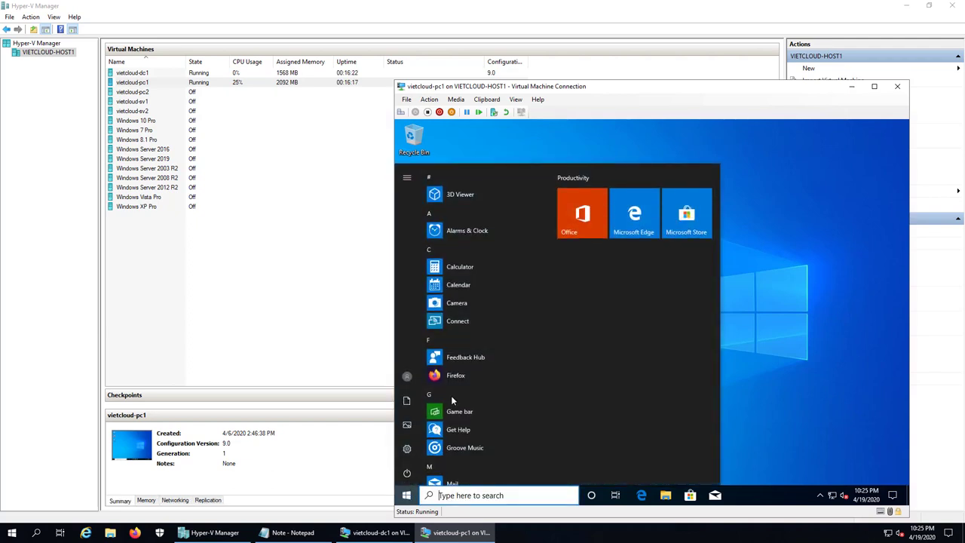
{"action": "scroll", "coordinate": [451, 400], "scroll_direction": "down", "scroll_amount": 15}
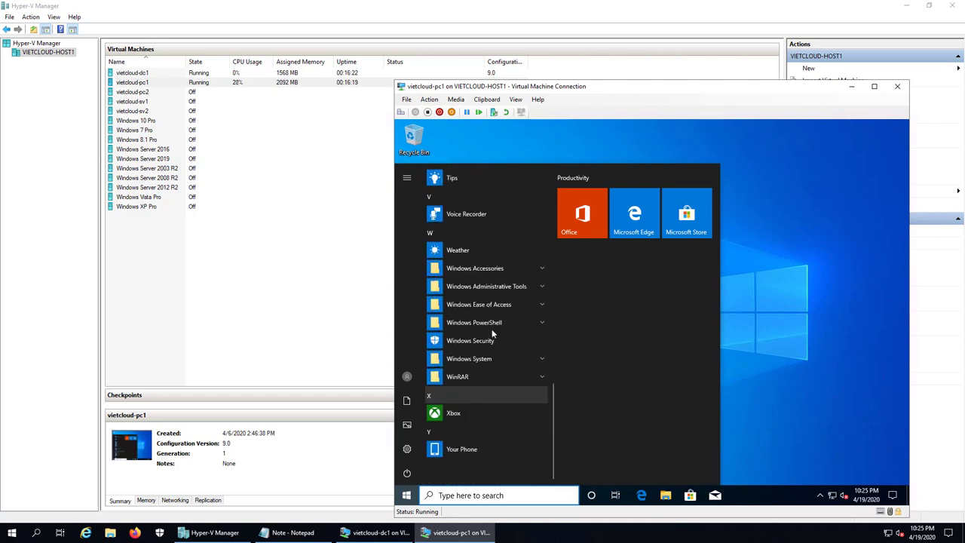
{"action": "left_click", "coordinate": [491, 287]}
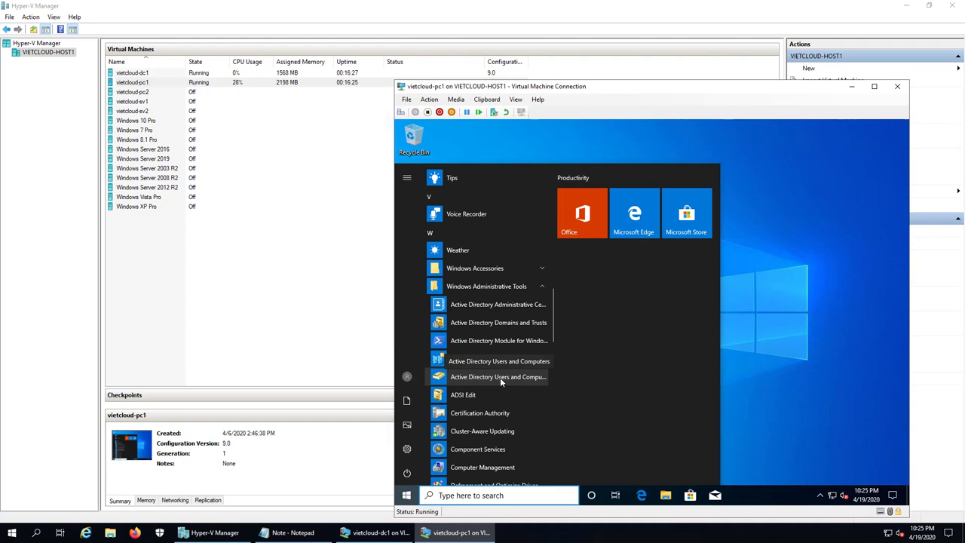
{"action": "left_click", "coordinate": [499, 377]}
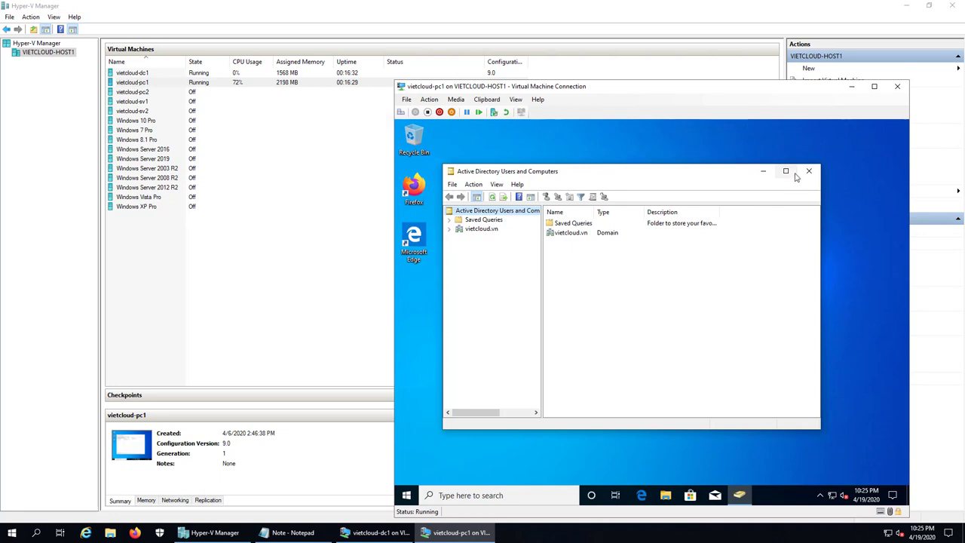
{"action": "left_click", "coordinate": [785, 171]}
{"action": "double_click", "coordinate": [435, 181]}
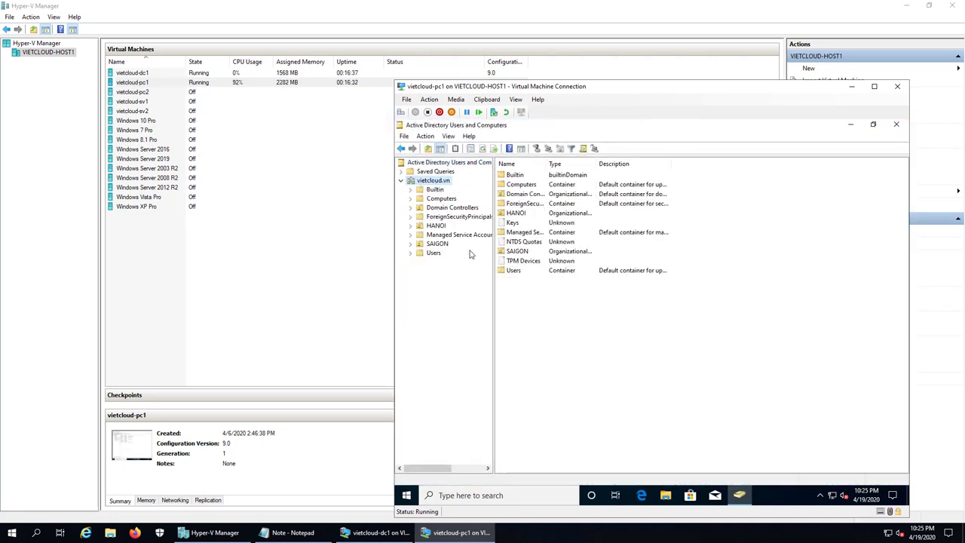
{"action": "left_click", "coordinate": [438, 227]}
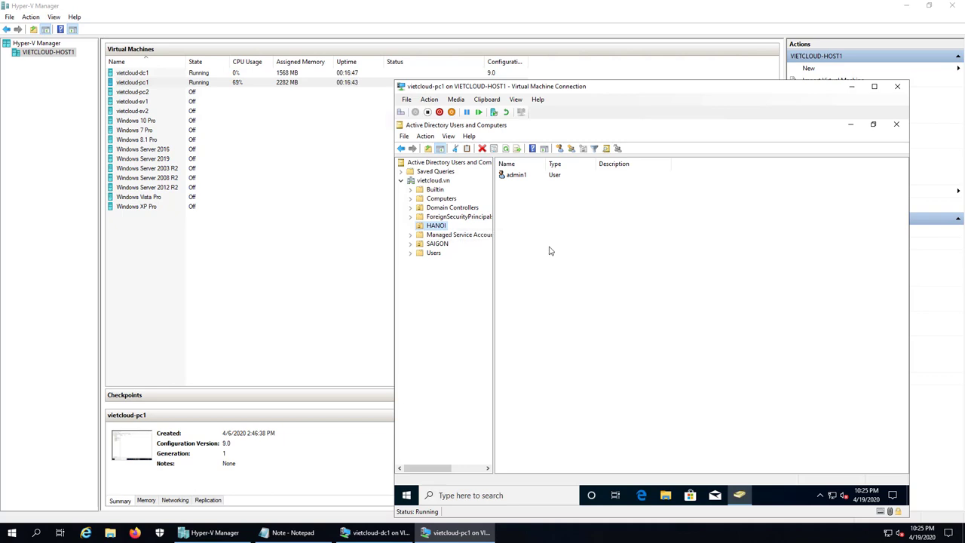
Step: Start a new user in HANOI with first name u1 and logon name u1
{"action": "left_click", "coordinate": [529, 223]}
{"action": "right_click", "coordinate": [520, 222]}
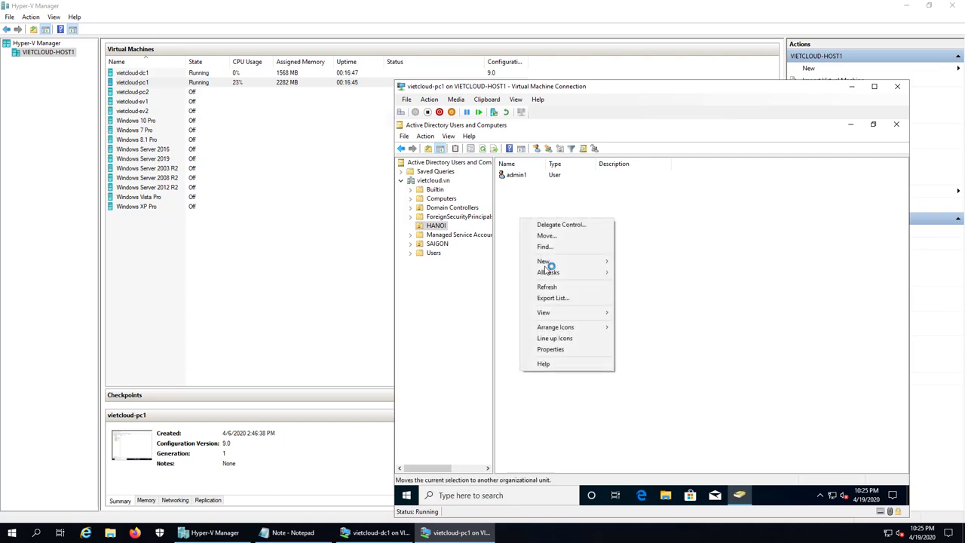
{"action": "mouse_move", "coordinate": [566, 264]}
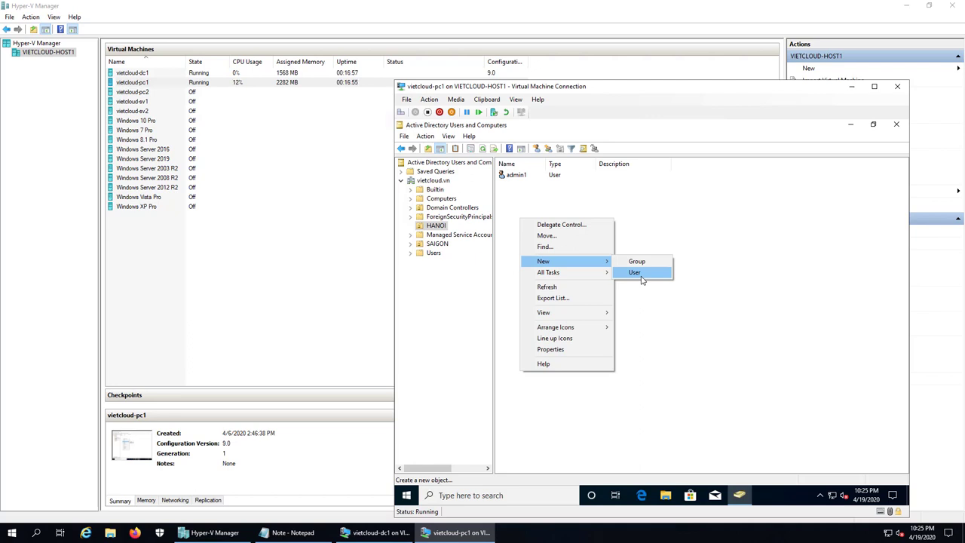
{"action": "left_click", "coordinate": [634, 272]}
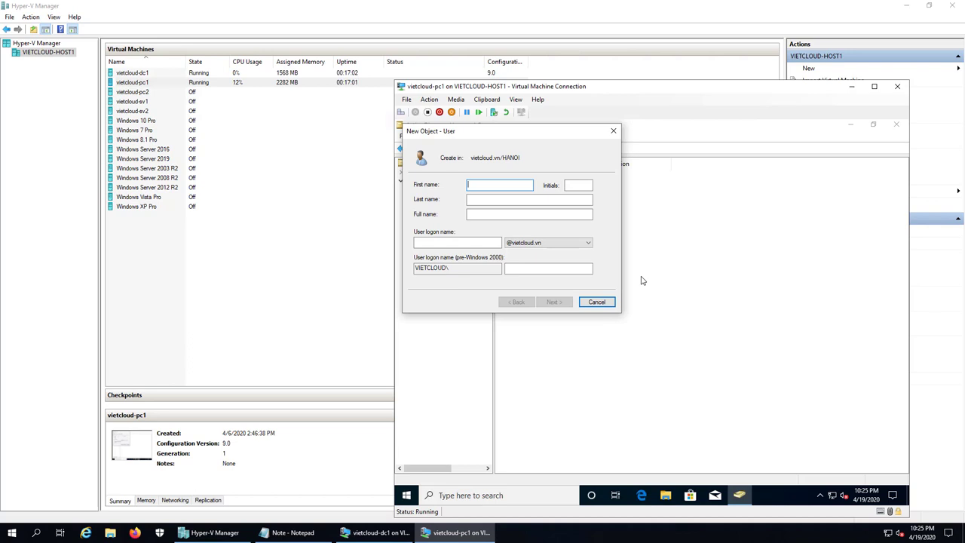
{"action": "type", "text": "u1"}
{"action": "left_click", "coordinate": [456, 242]}
{"action": "type", "text": "u1"}
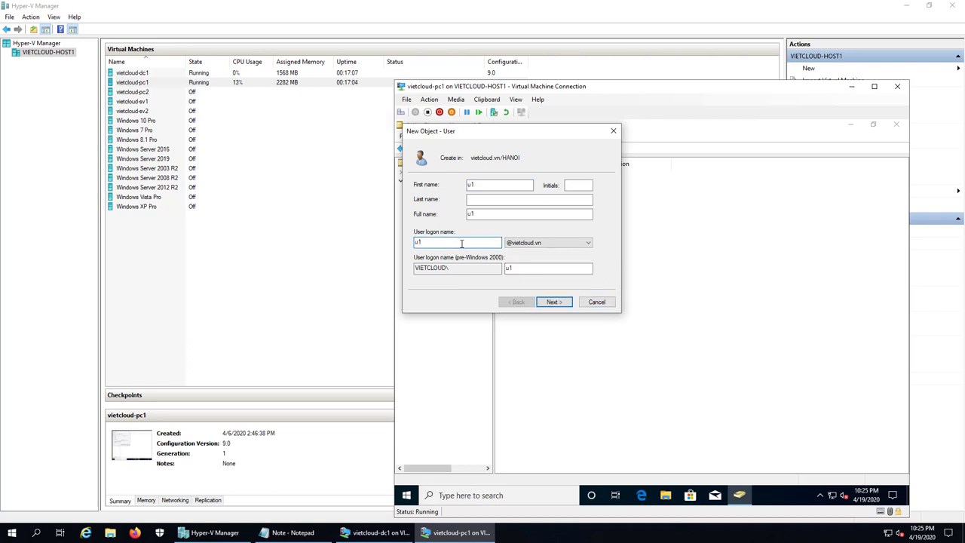
{"action": "left_click", "coordinate": [558, 302]}
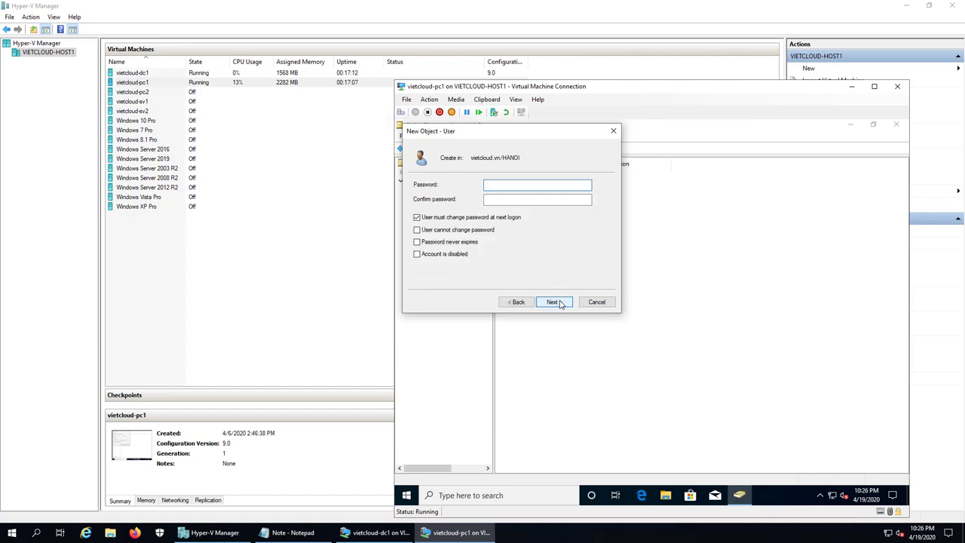
Step: Give u1 a password that never expires and needs no change at next logon, then finish
{"action": "type", "text": "12"}
{"action": "left_click", "coordinate": [505, 199]}
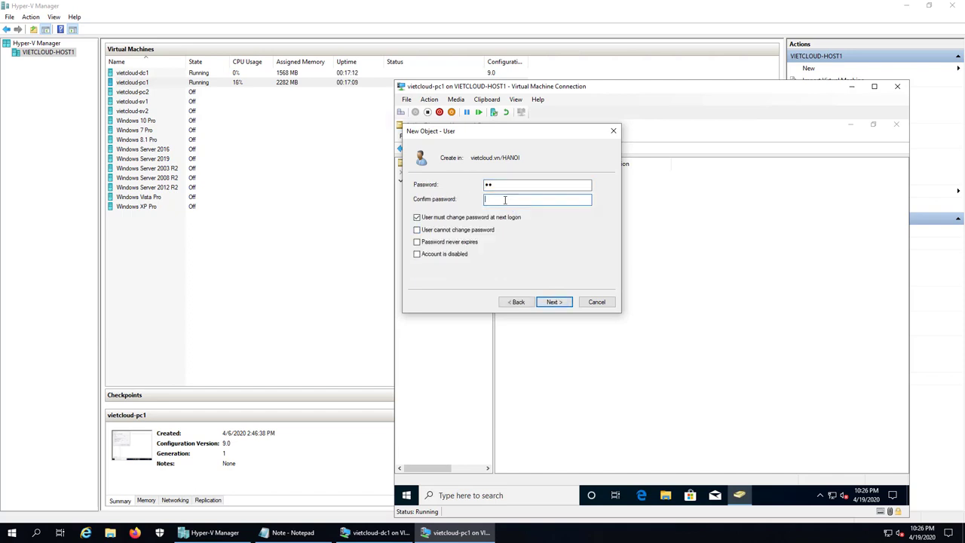
{"action": "type", "text": "12"}
{"action": "left_click", "coordinate": [452, 220]}
{"action": "left_click", "coordinate": [440, 242]}
{"action": "left_click", "coordinate": [554, 301]}
{"action": "left_click", "coordinate": [554, 302]}
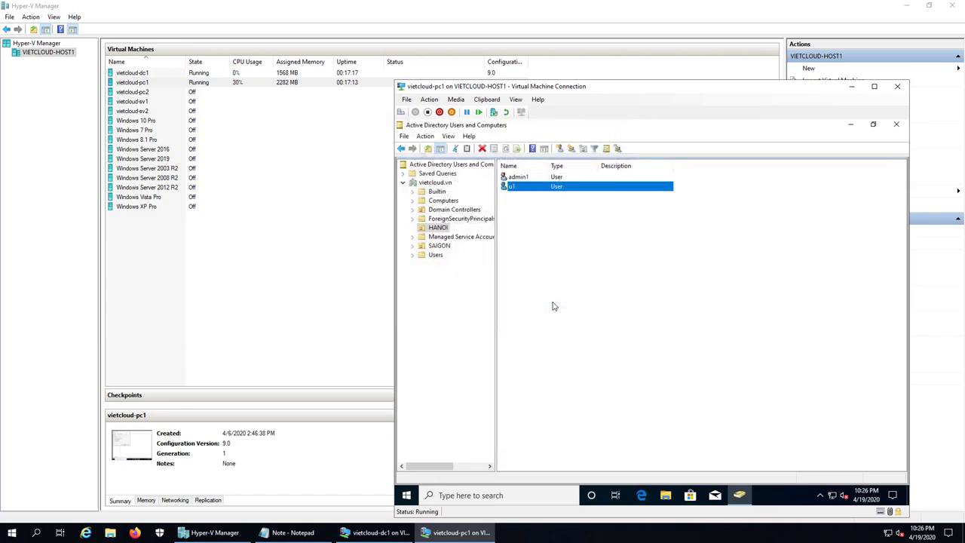
{"action": "left_click", "coordinate": [438, 227]}
{"action": "left_click", "coordinate": [554, 214]}
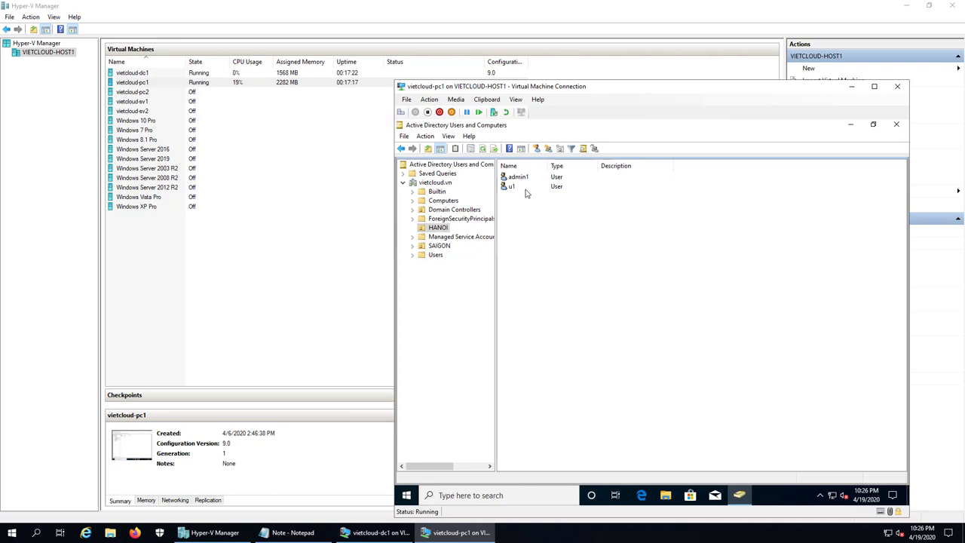
Step: Copy u1 into a new user u2 with logon name u2 and a password
{"action": "right_click", "coordinate": [540, 188]}
{"action": "left_click", "coordinate": [543, 197]}
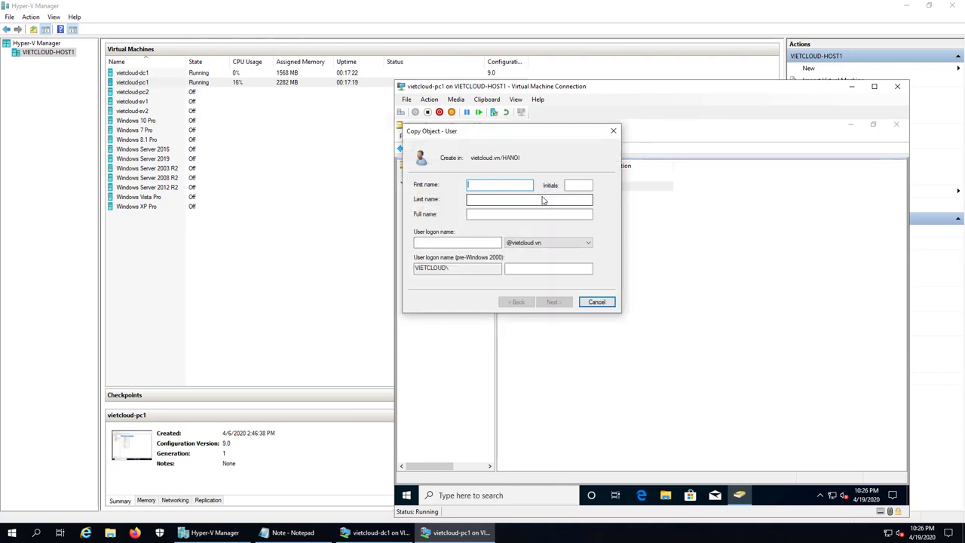
{"action": "type", "text": "u2"}
{"action": "key", "text": "Tab"}
{"action": "key", "text": "Tab"}
{"action": "key", "text": "Tab"}
{"action": "key", "text": "Tab"}
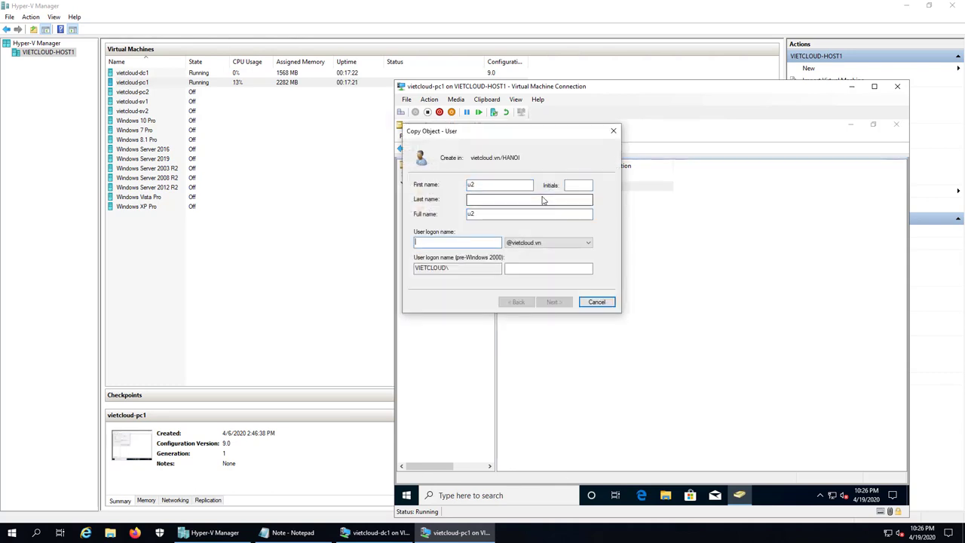
{"action": "type", "text": "u2"}
{"action": "left_click", "coordinate": [553, 301]}
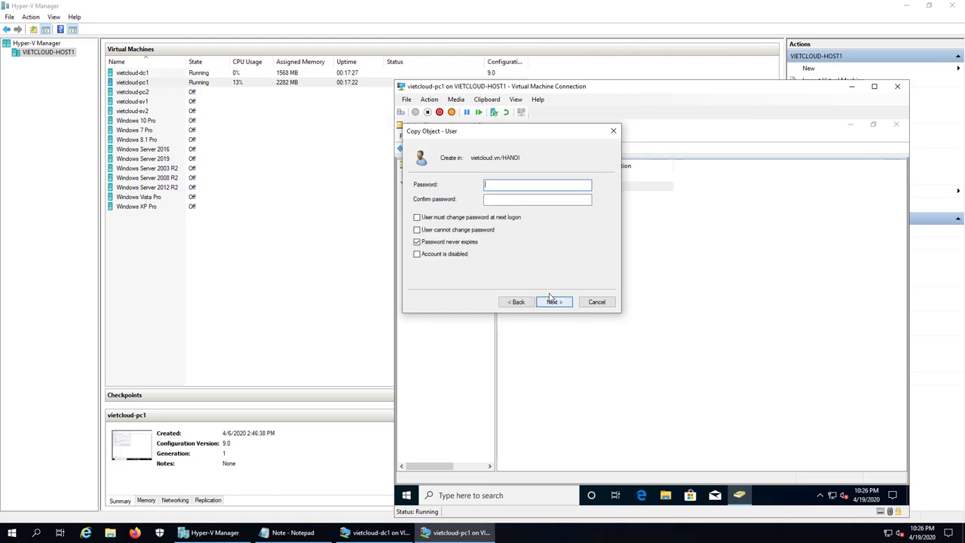
{"action": "type", "text": "12"}
{"action": "key", "text": "Tab"}
{"action": "type", "text": "1"}
{"action": "left_click", "coordinate": [551, 301]}
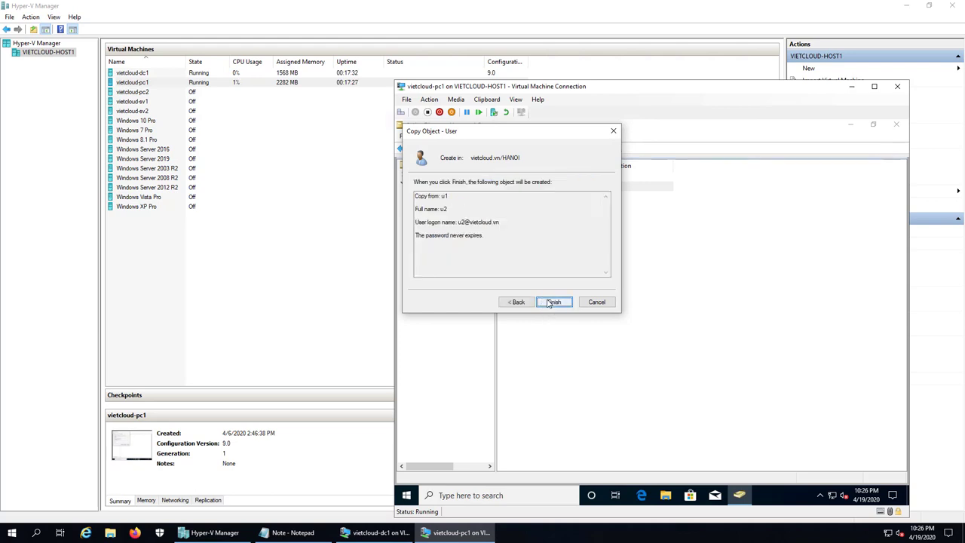
{"action": "left_click", "coordinate": [544, 302]}
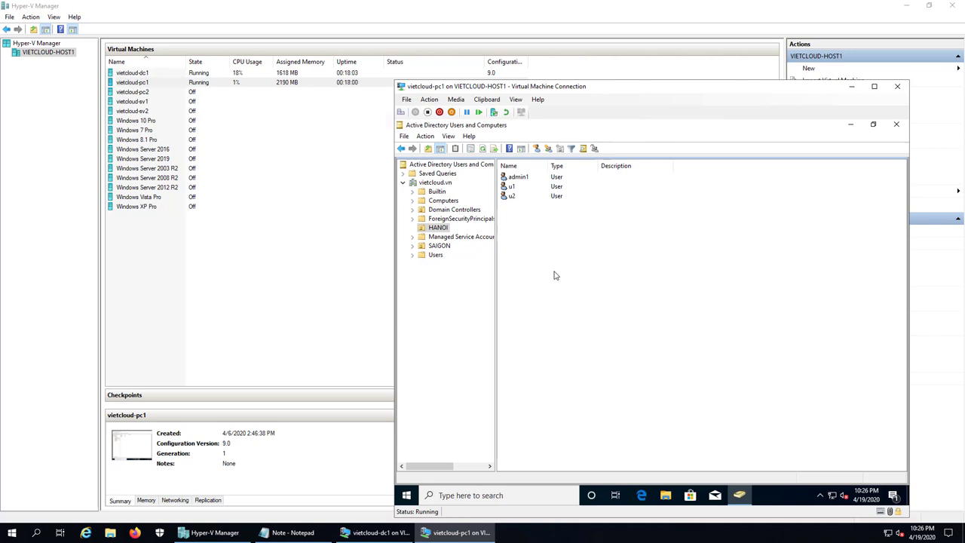
Step: Copy u2 into a new user u3 with logon name u3 and a password
{"action": "left_click", "coordinate": [509, 197]}
{"action": "right_click", "coordinate": [510, 197]}
{"action": "left_click", "coordinate": [526, 201]}
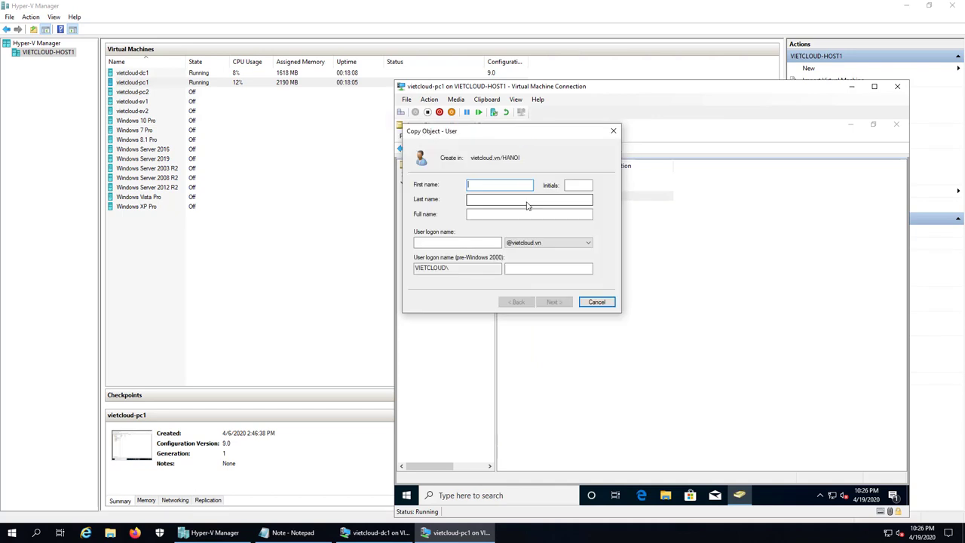
{"action": "type", "text": "u3"}
{"action": "key", "text": "Tab"}
{"action": "key", "text": "Tab"}
{"action": "key", "text": "Tab"}
{"action": "key", "text": "Tab"}
{"action": "type", "text": "u3"}
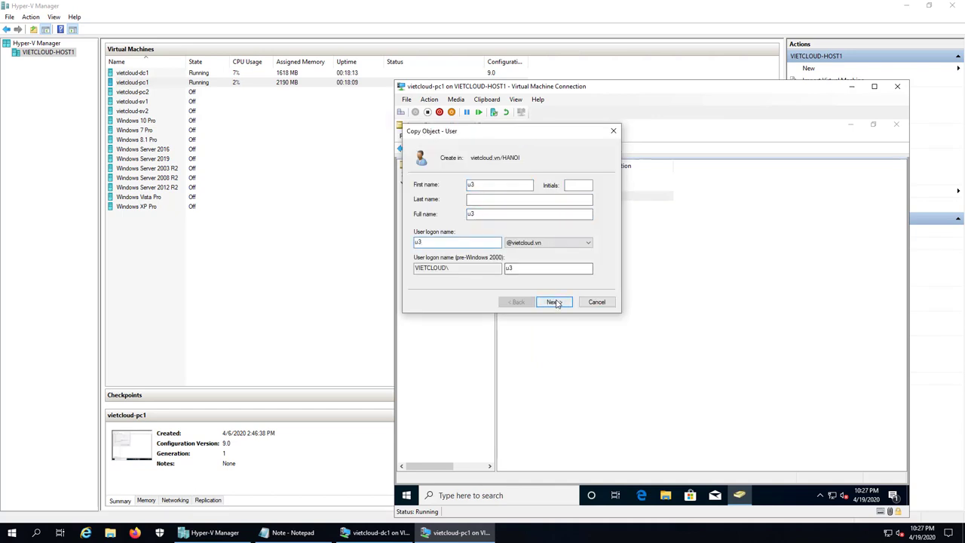
{"action": "left_click", "coordinate": [552, 302]}
{"action": "type", "text": "12"}
{"action": "key", "text": "Tab"}
{"action": "type", "text": "12"}
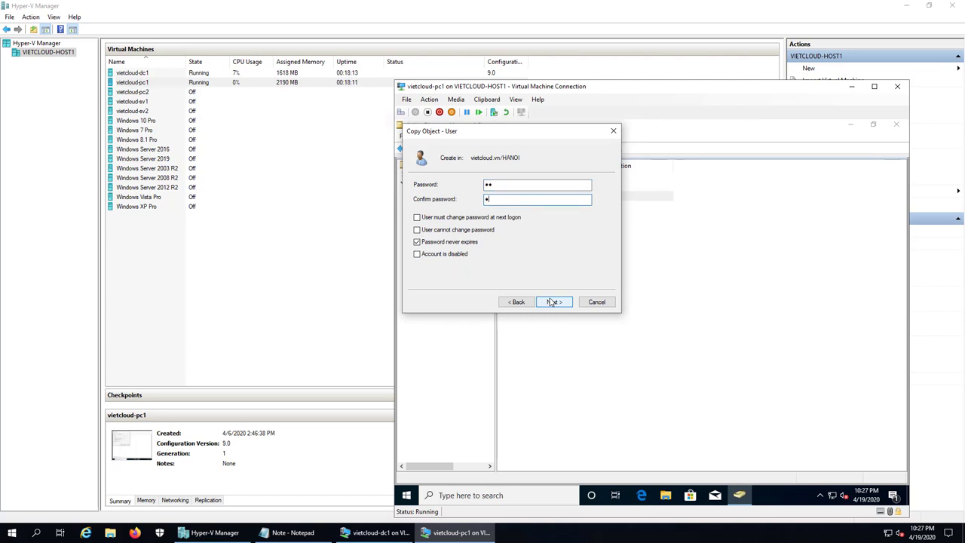
{"action": "left_click", "coordinate": [553, 302]}
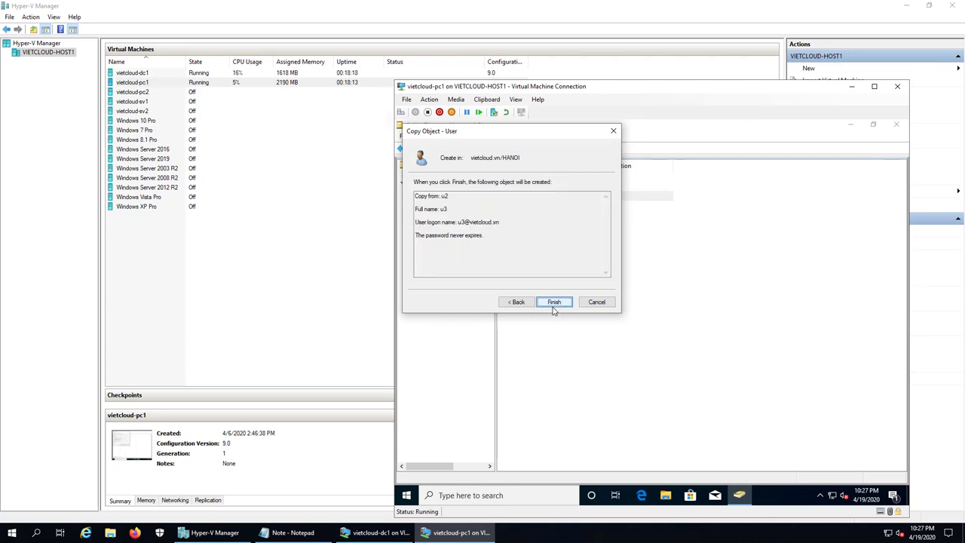
{"action": "left_click", "coordinate": [553, 303]}
{"action": "left_click", "coordinate": [553, 310]}
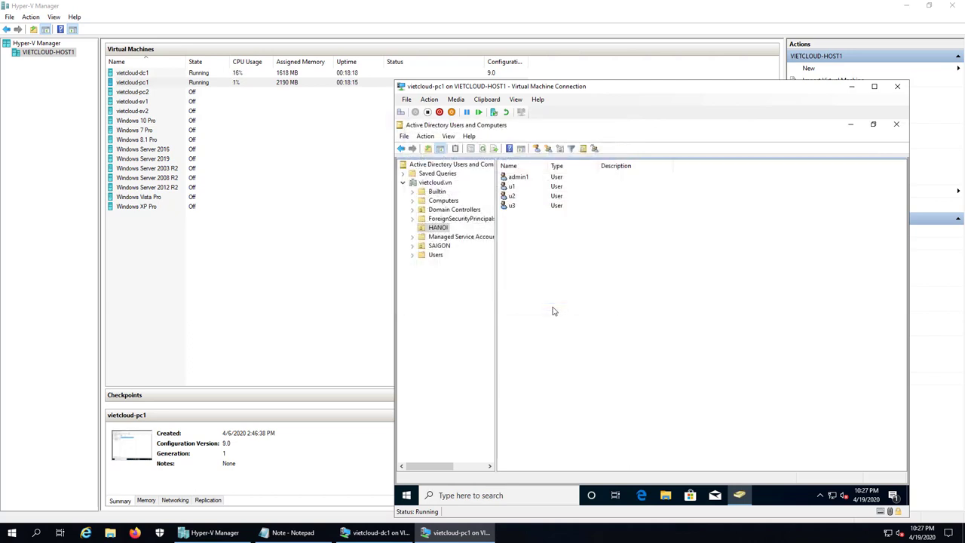
{"action": "left_click", "coordinate": [440, 231]}
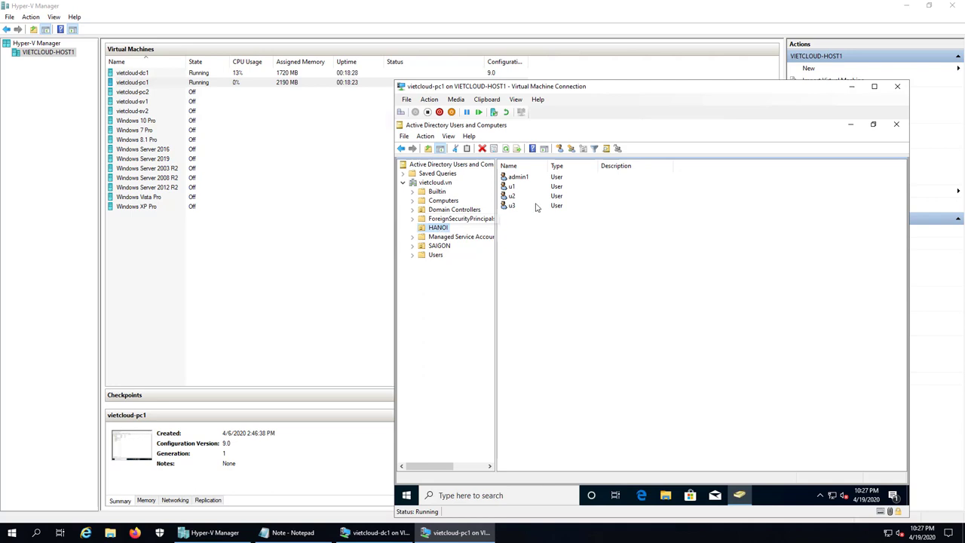
{"action": "left_click", "coordinate": [521, 180]}
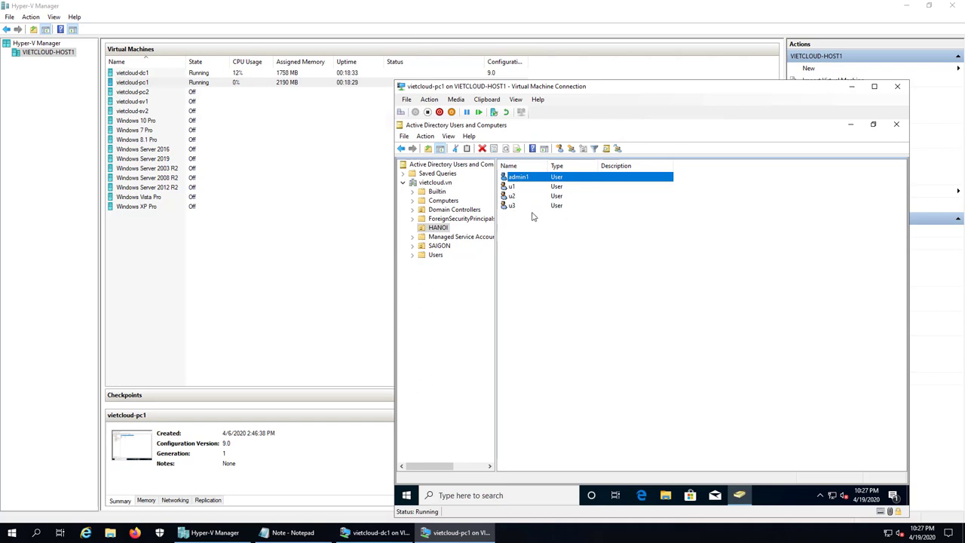
{"action": "left_click", "coordinate": [538, 243]}
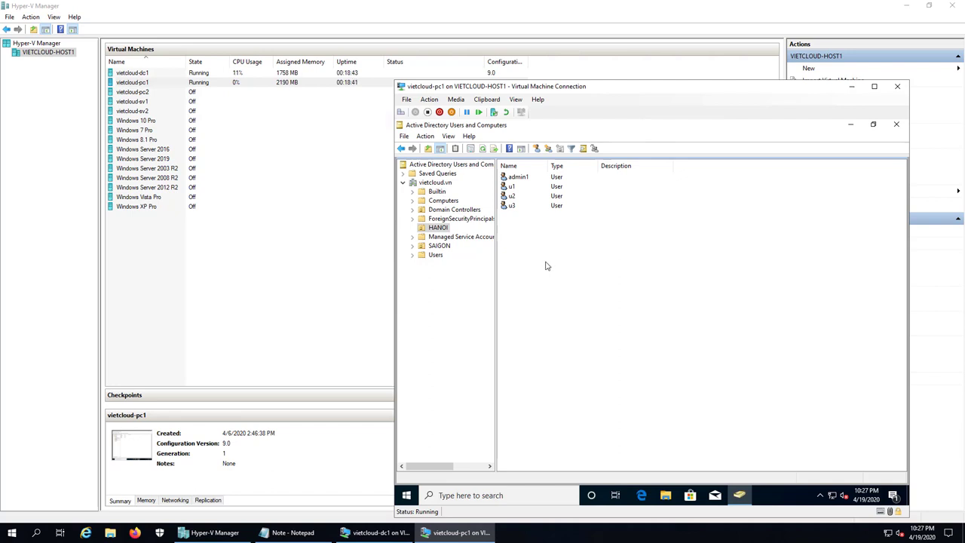
Step: Create a new group named Sales in HANOI
{"action": "right_click", "coordinate": [534, 243]}
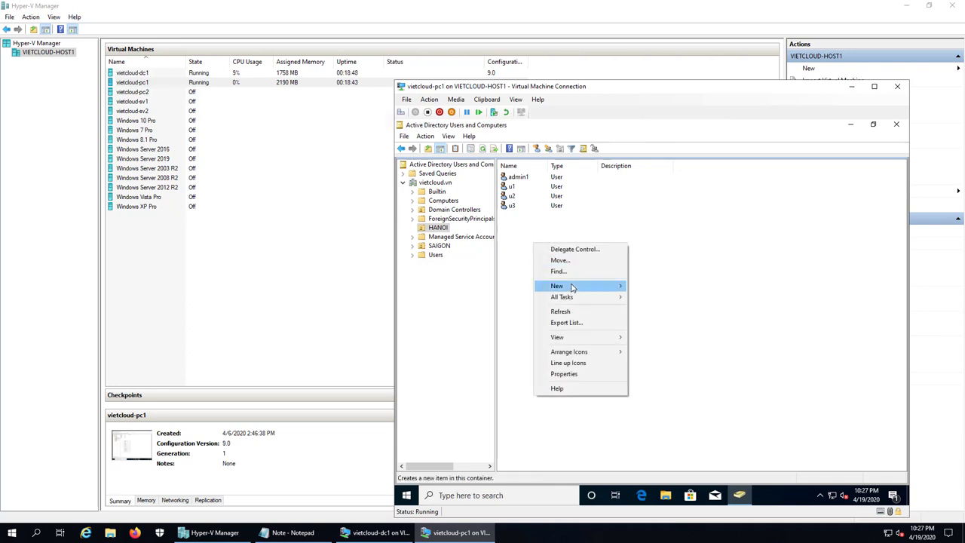
{"action": "mouse_move", "coordinate": [572, 287]}
{"action": "left_click", "coordinate": [653, 288]}
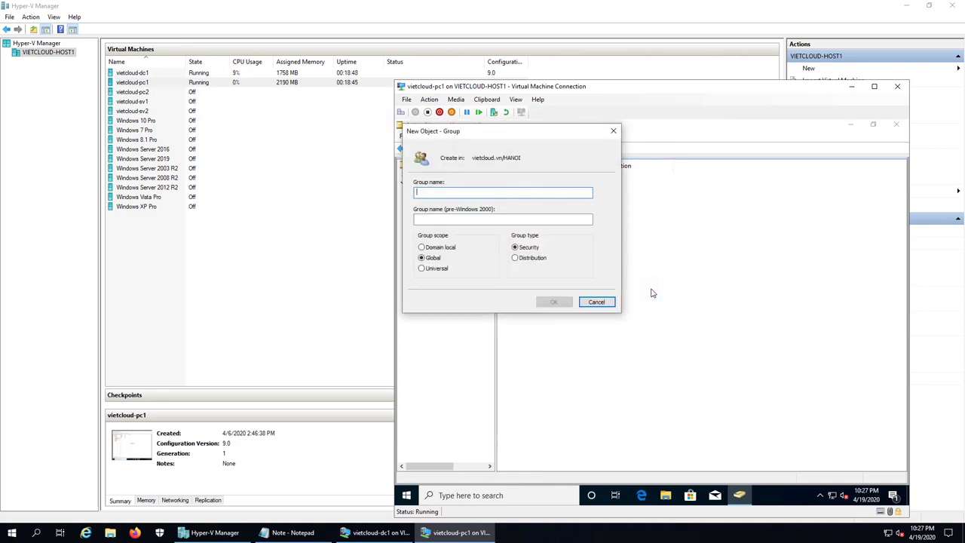
{"action": "type", "text": "Sale"}
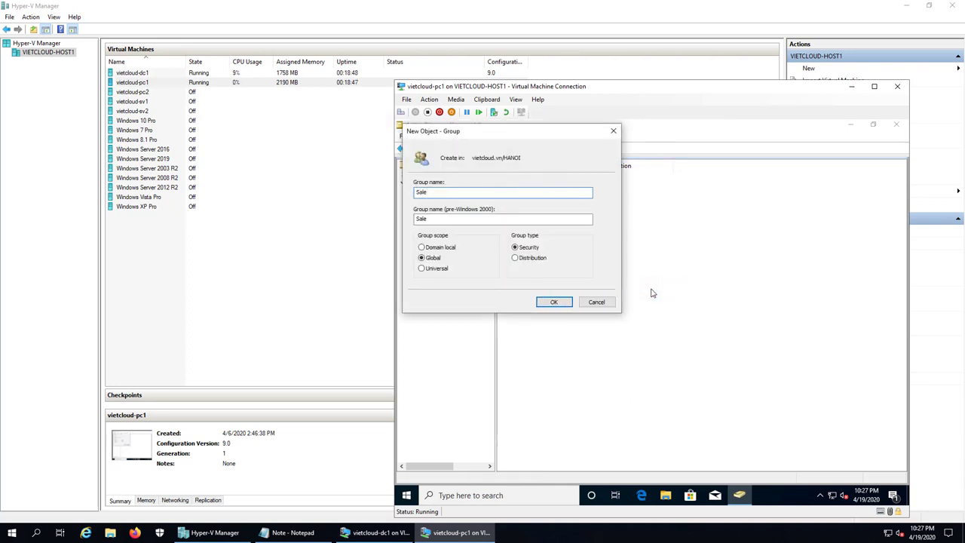
{"action": "type", "text": "s"}
{"action": "left_click", "coordinate": [553, 302]}
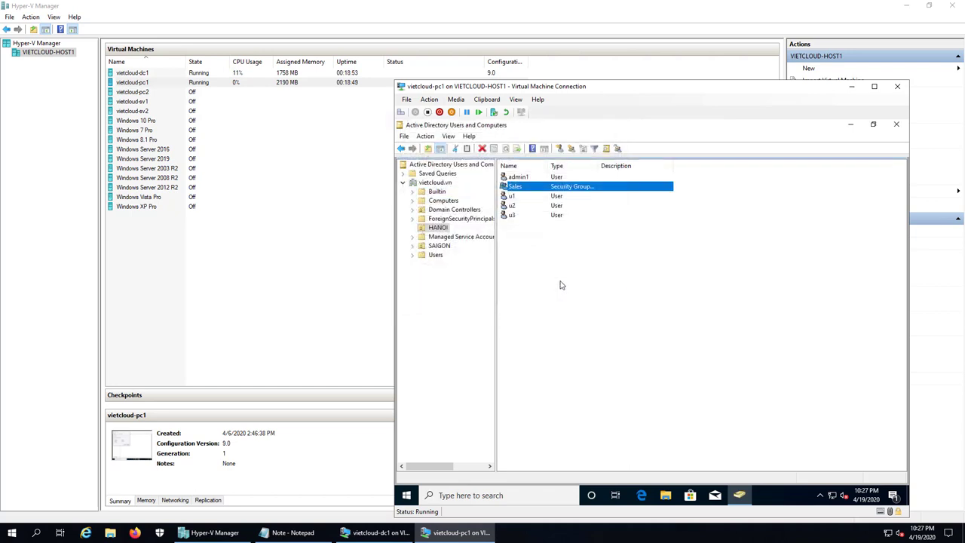
Step: Add u1, u2 and u3 as members of the Sales group and save
{"action": "double_click", "coordinate": [519, 187]}
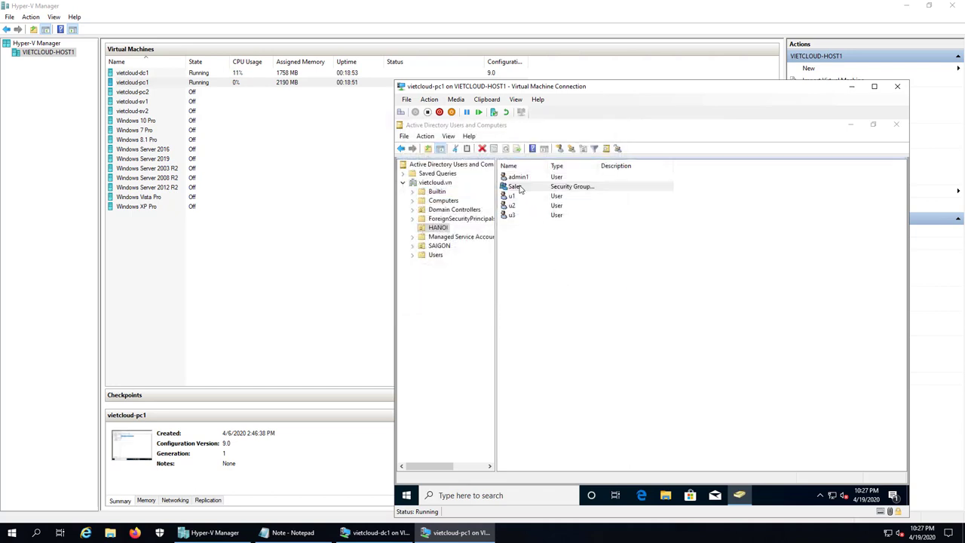
{"action": "left_click", "coordinate": [593, 210]}
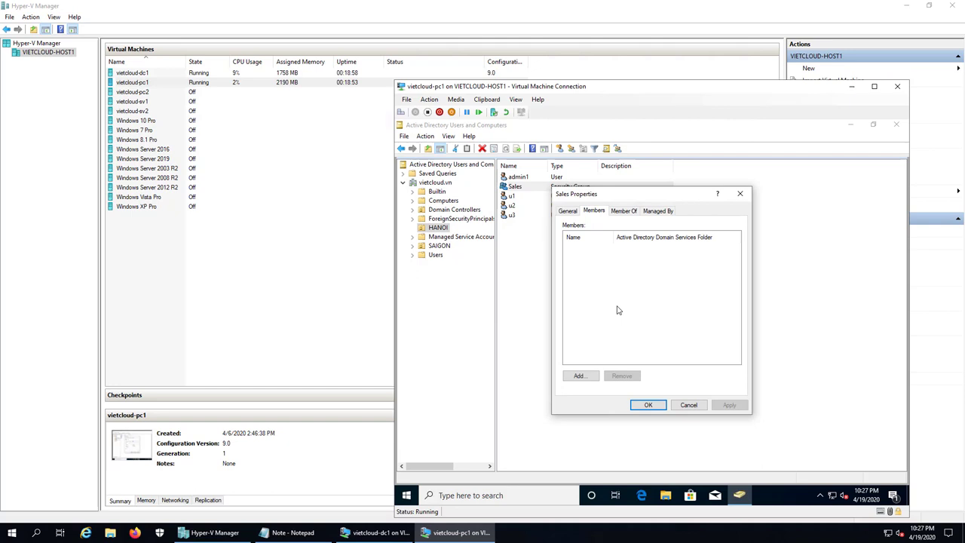
{"action": "left_click", "coordinate": [579, 376]}
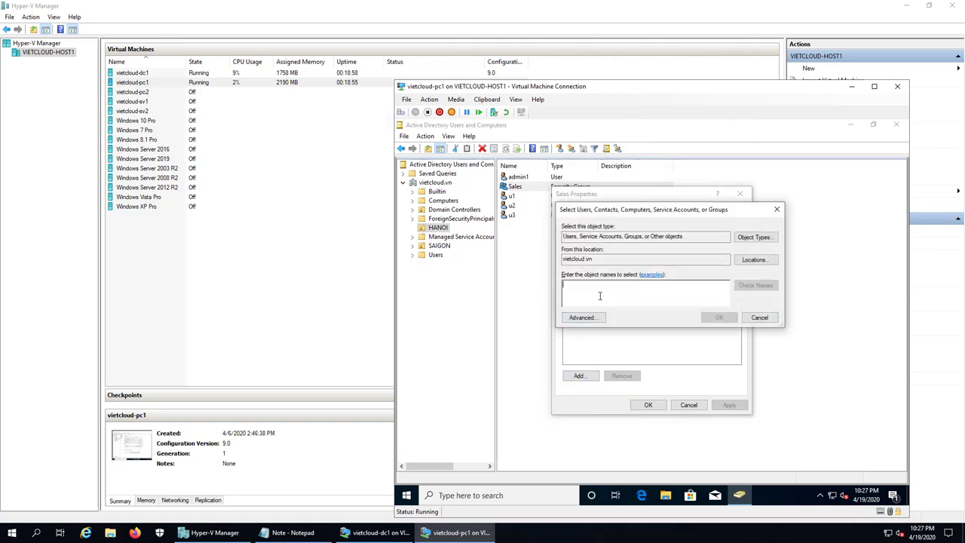
{"action": "type", "text": "u1"}
{"action": "left_click", "coordinate": [749, 289]}
{"action": "type", "text": ";u2"}
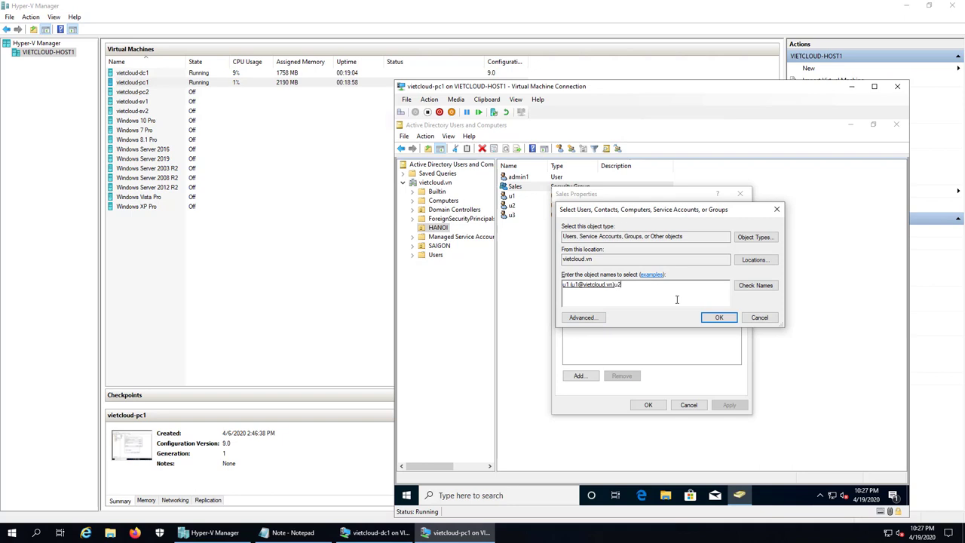
{"action": "key", "text": "BackSpace"}
{"action": "key", "text": "BackSpace"}
{"action": "type", "text": "u2"}
{"action": "left_click", "coordinate": [736, 286]}
{"action": "type", "text": "u3"}
{"action": "left_click", "coordinate": [746, 287]}
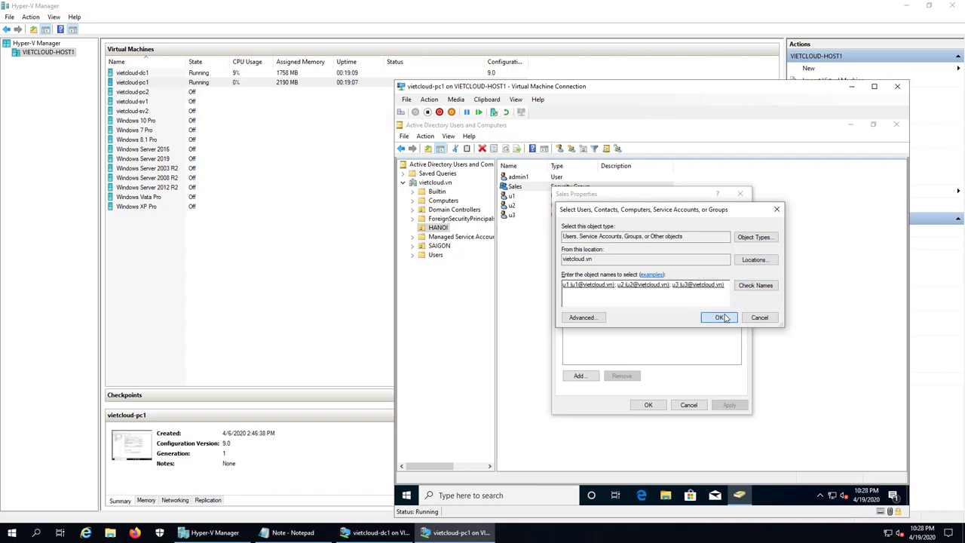
{"action": "left_click", "coordinate": [720, 317]}
{"action": "left_click", "coordinate": [648, 404]}
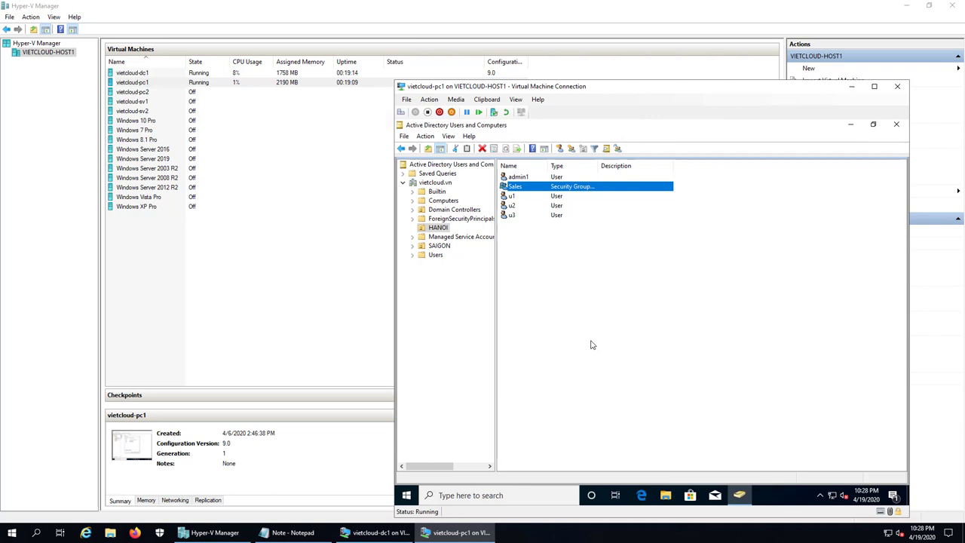
{"action": "left_click", "coordinate": [557, 298]}
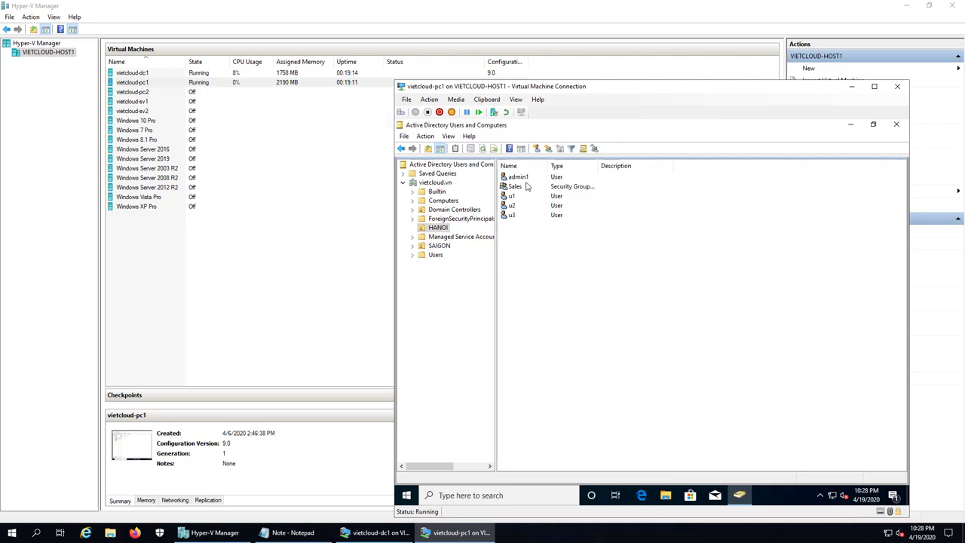
Step: Expand SAIGON and show the users in its KINHDOANH unit
{"action": "left_click", "coordinate": [525, 179]}
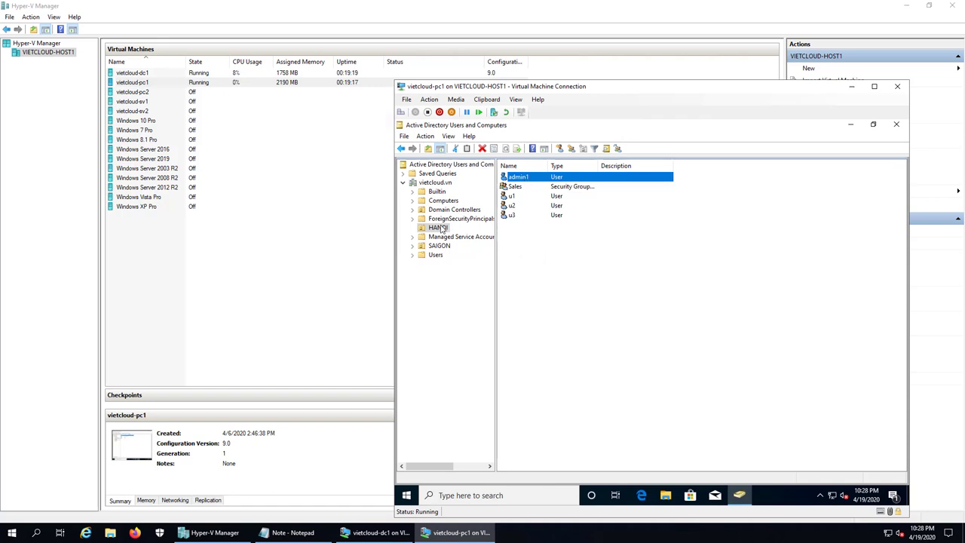
{"action": "left_click", "coordinate": [542, 229]}
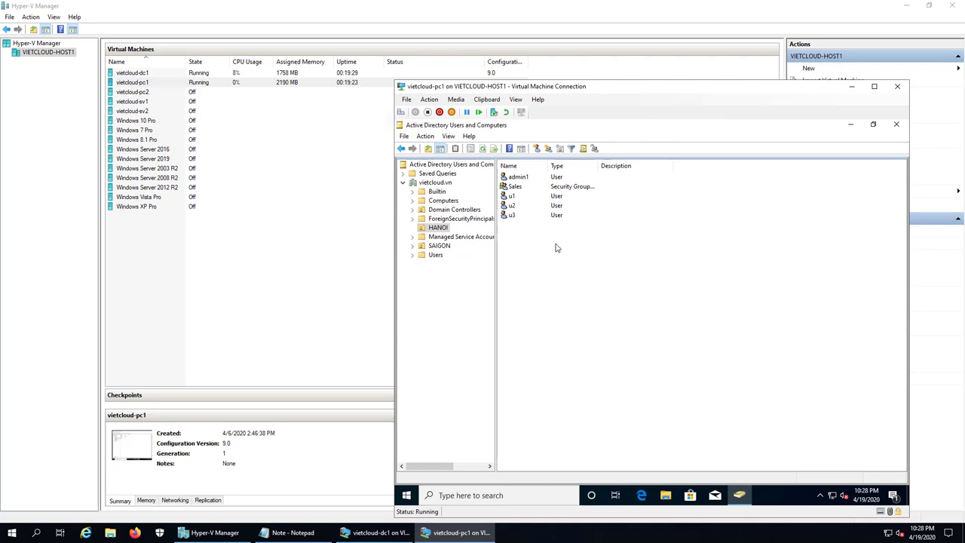
{"action": "left_click", "coordinate": [442, 231]}
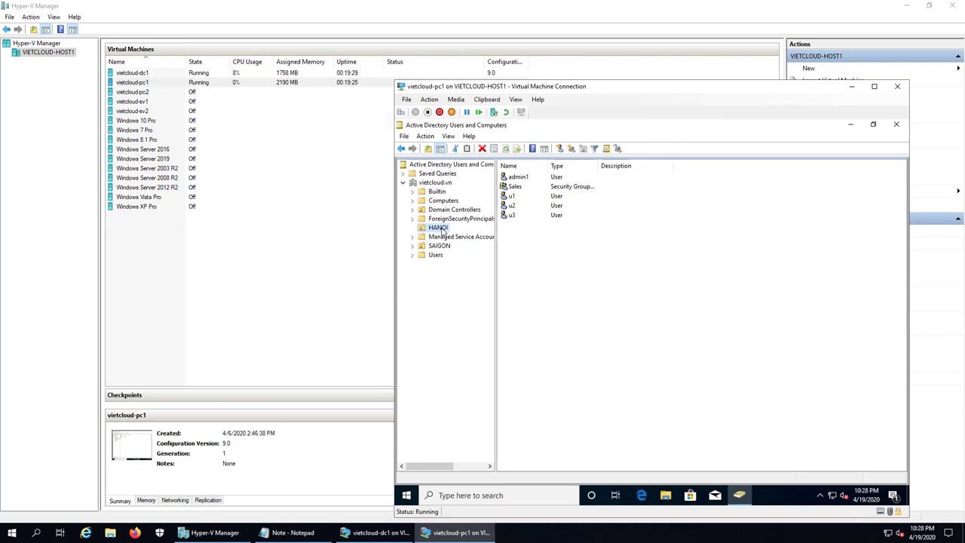
{"action": "double_click", "coordinate": [439, 246]}
{"action": "left_click", "coordinate": [442, 255]}
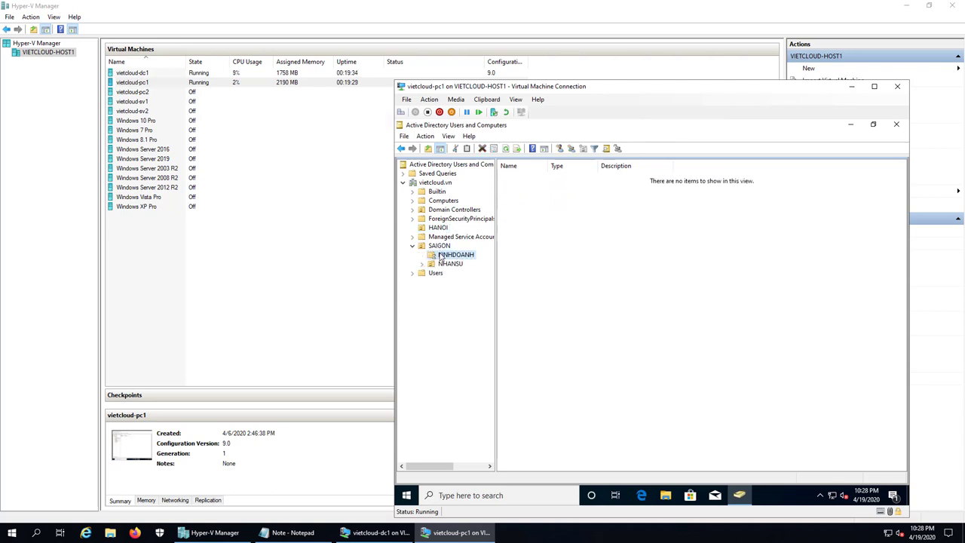
{"action": "left_click", "coordinate": [442, 266]}
{"action": "left_click", "coordinate": [441, 246]}
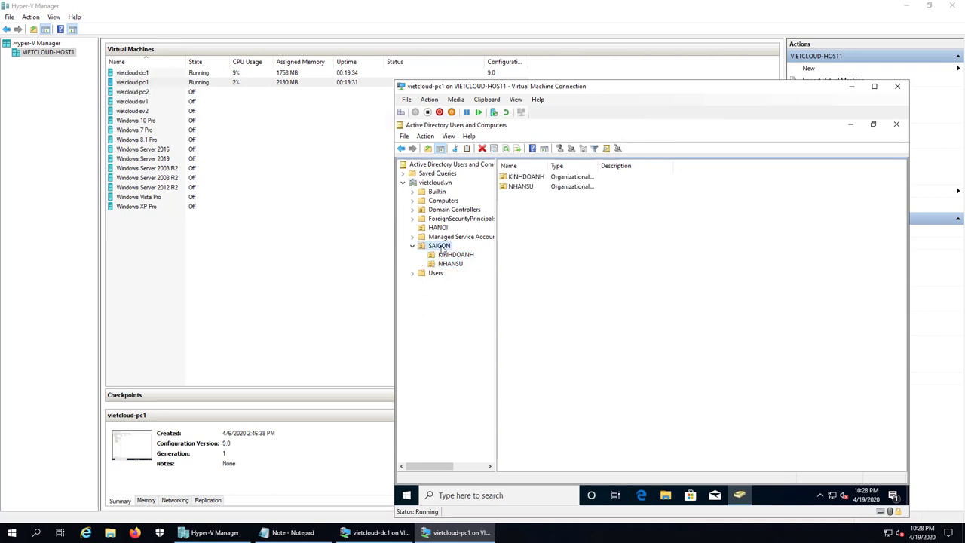
{"action": "left_click", "coordinate": [466, 257]}
{"action": "right_click", "coordinate": [531, 228]}
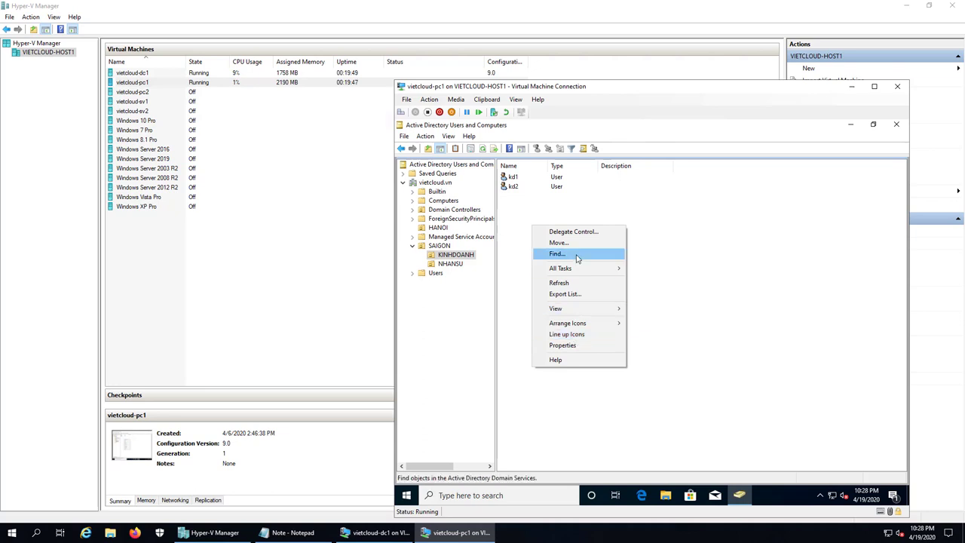
{"action": "left_click", "coordinate": [661, 241]}
Step: Attempt to delete user kd2 and acknowledge the insufficient-privileges error
{"action": "left_click", "coordinate": [511, 187]}
{"action": "right_click", "coordinate": [512, 187]}
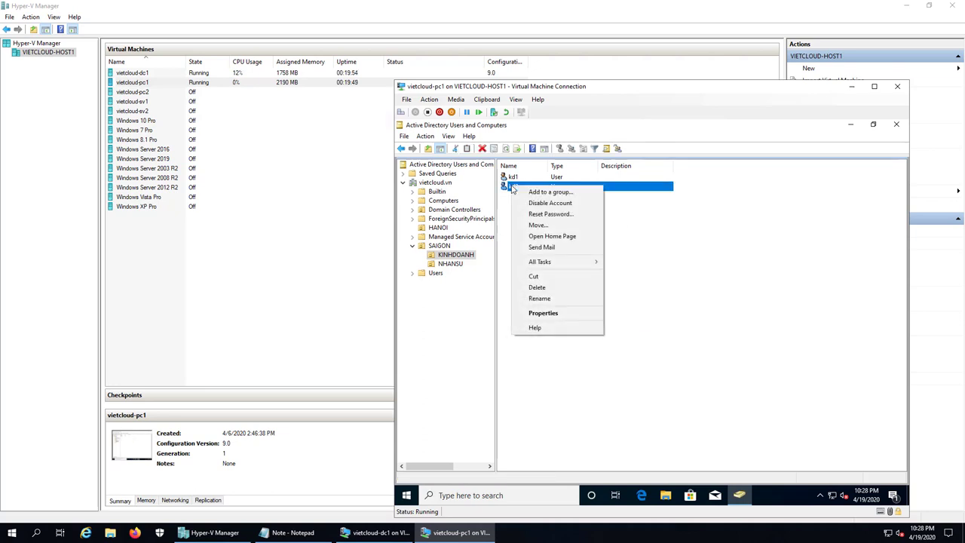
{"action": "left_click", "coordinate": [579, 290]}
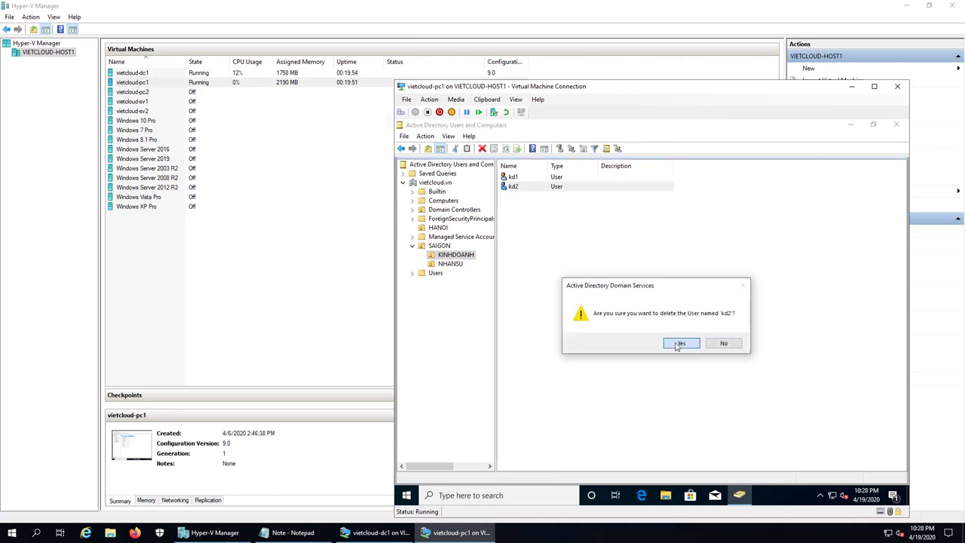
{"action": "left_click", "coordinate": [679, 343]}
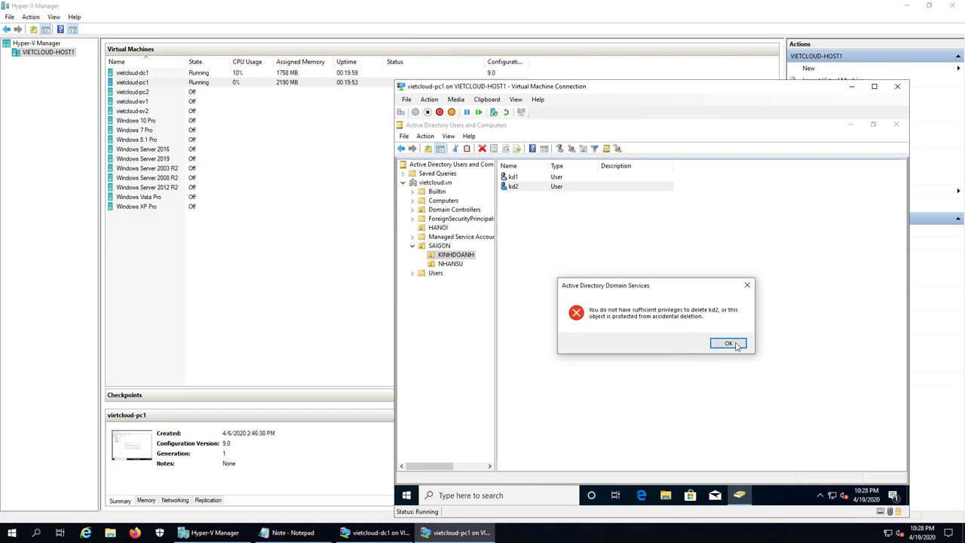
{"action": "left_click", "coordinate": [729, 343]}
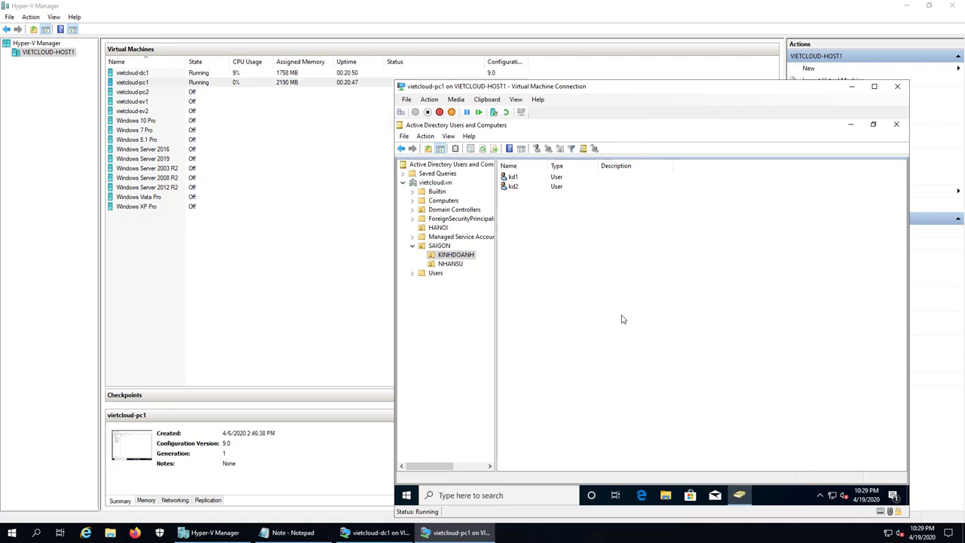
Step: Start a new '4.' line in the Notepad task list and review the first three items
{"action": "left_click", "coordinate": [302, 531]}
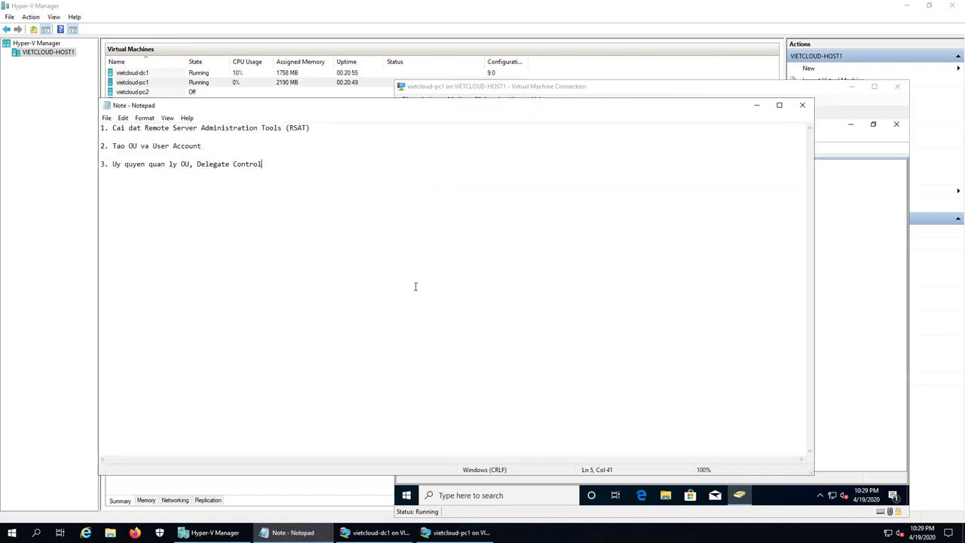
{"action": "key", "text": "Return"}
{"action": "key", "text": "Return"}
{"action": "type", "text": "4."}
{"action": "left_click_drag", "start_coordinate": [113, 127], "coordinate": [309, 127]}
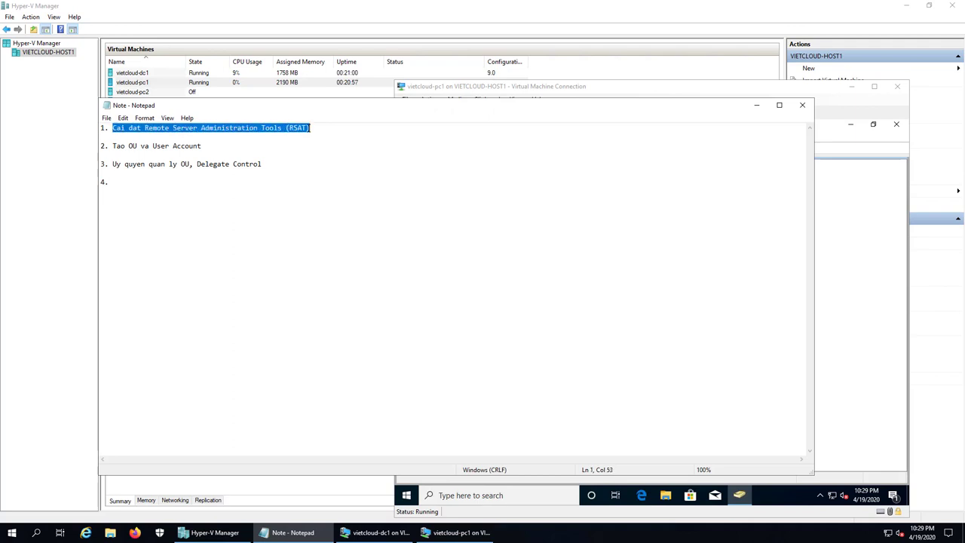
{"action": "left_click", "coordinate": [173, 145]}
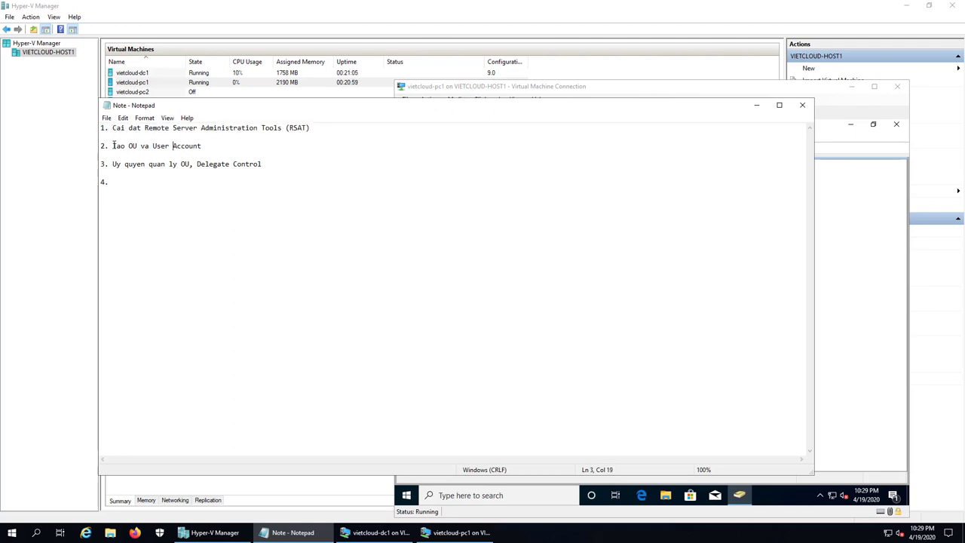
{"action": "left_click_drag", "start_coordinate": [113, 145], "coordinate": [204, 145]}
{"action": "left_click", "coordinate": [228, 146]}
{"action": "left_click_drag", "start_coordinate": [113, 164], "coordinate": [191, 163]}
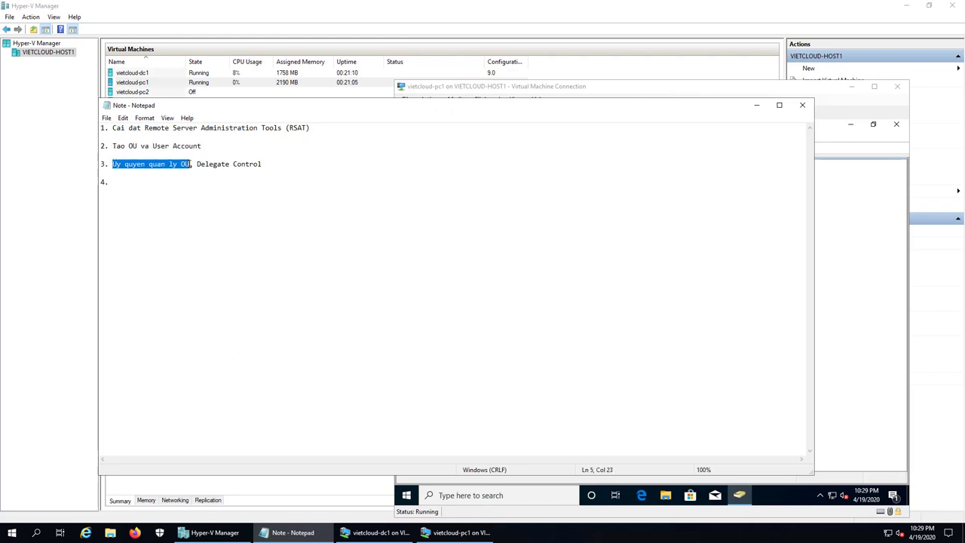
{"action": "left_click", "coordinate": [202, 170]}
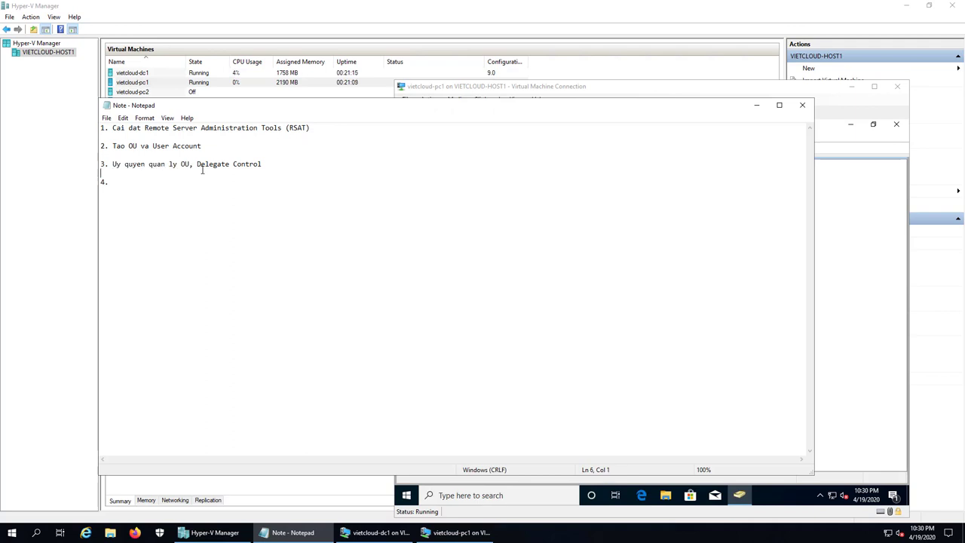
Step: Complete item 4 as 'An OU SAIGON doi voi cac User thuoc Group Sales'
{"action": "left_click", "coordinate": [130, 182]}
{"action": "type", "text": "An OU SAIGON doi voi cac User thuoc Group Sales"}
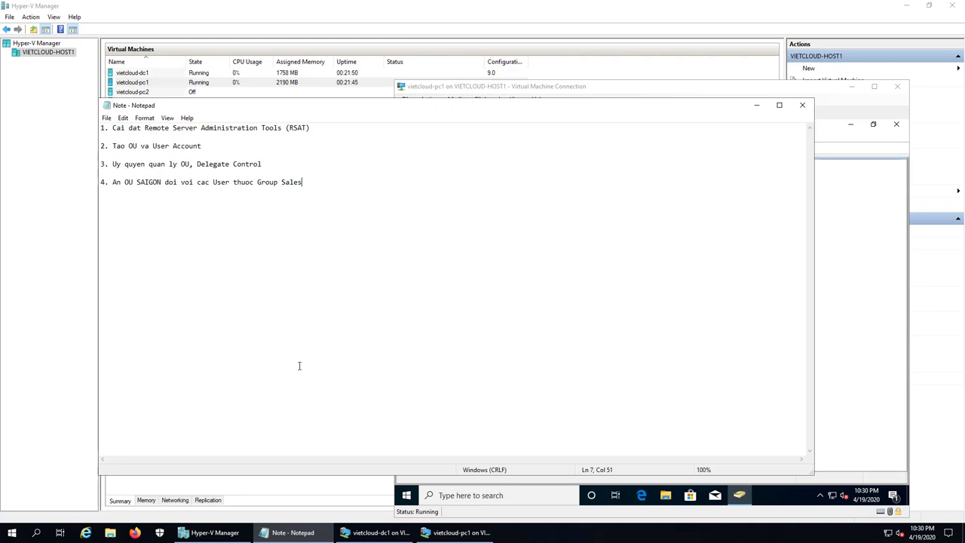
Step: Bring the pc1 directory console forward and browse the HANOI, KINHDOANH, NHANSU and SAIGON OUs
{"action": "left_click", "coordinate": [456, 532]}
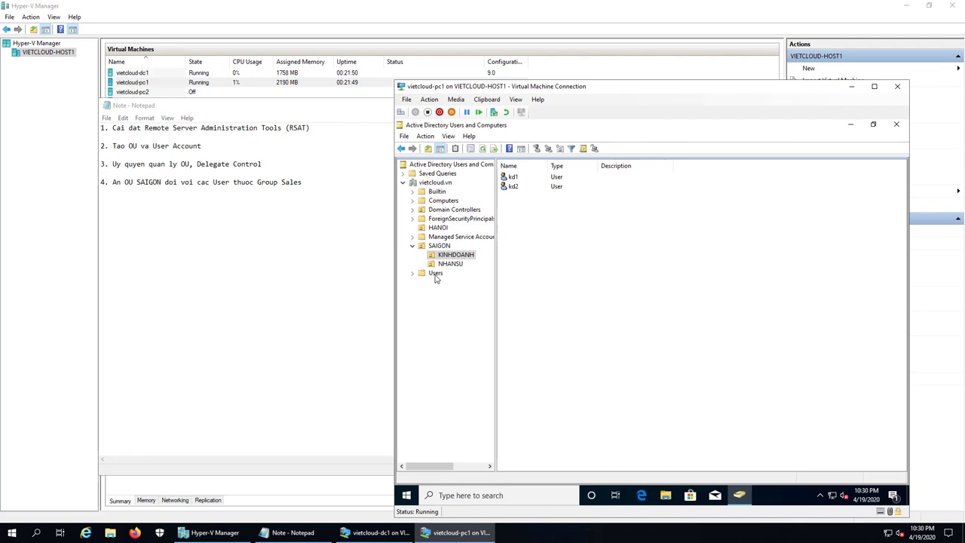
{"action": "left_click", "coordinate": [439, 228]}
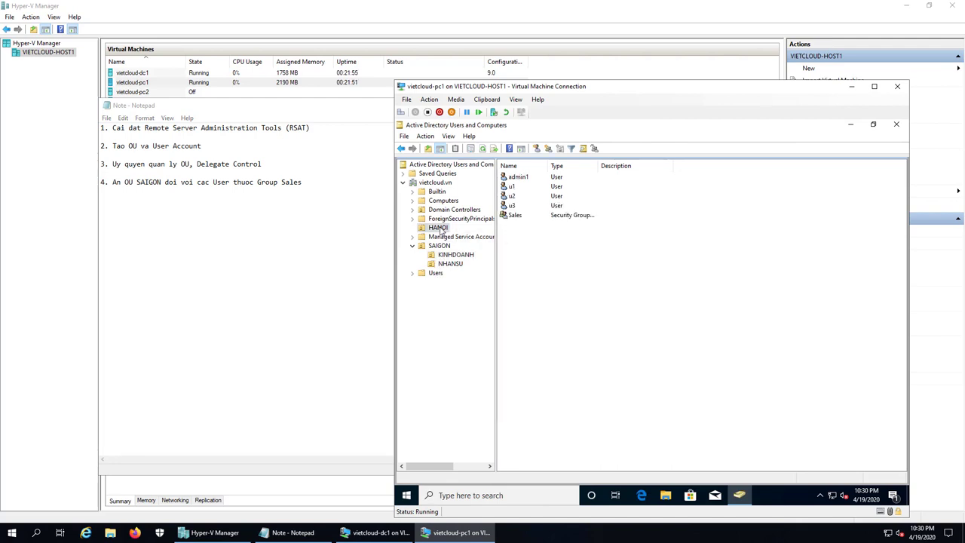
{"action": "left_click", "coordinate": [457, 256]}
{"action": "left_click", "coordinate": [455, 264]}
{"action": "left_click", "coordinate": [456, 256]}
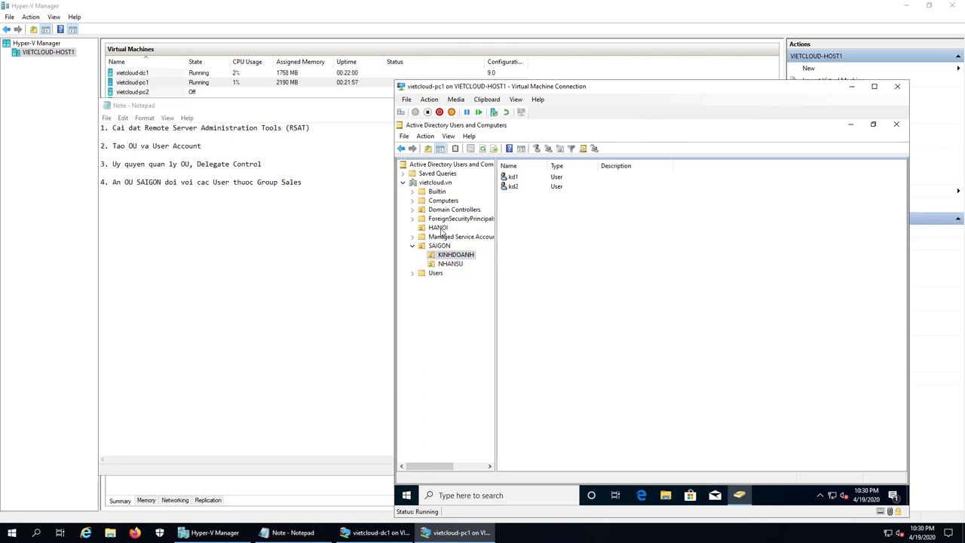
{"action": "left_click", "coordinate": [439, 228]}
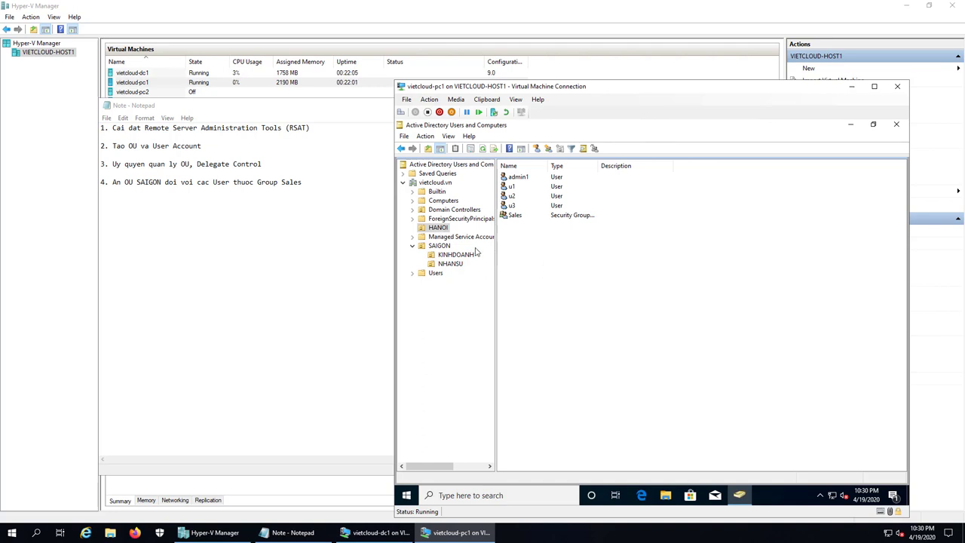
{"action": "left_click", "coordinate": [441, 246]}
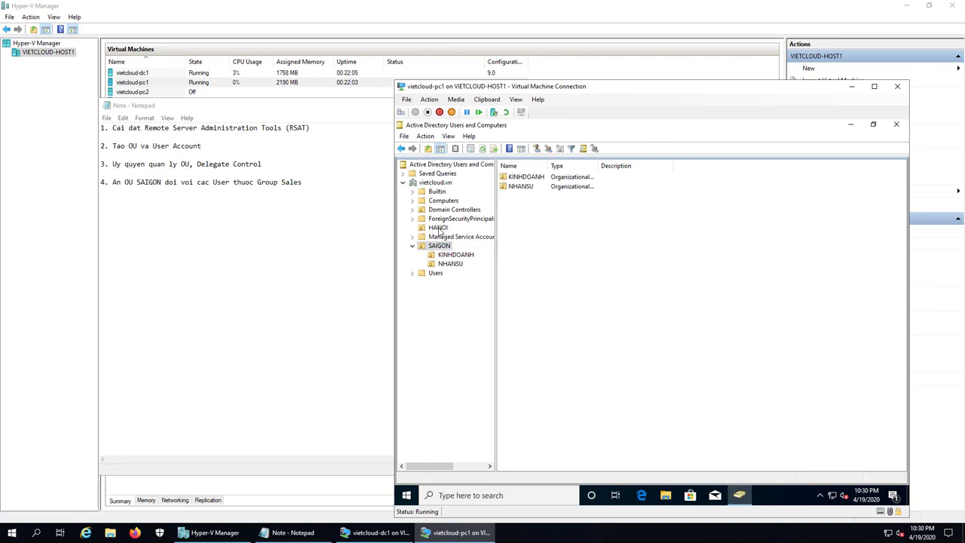
{"action": "left_click", "coordinate": [438, 228]}
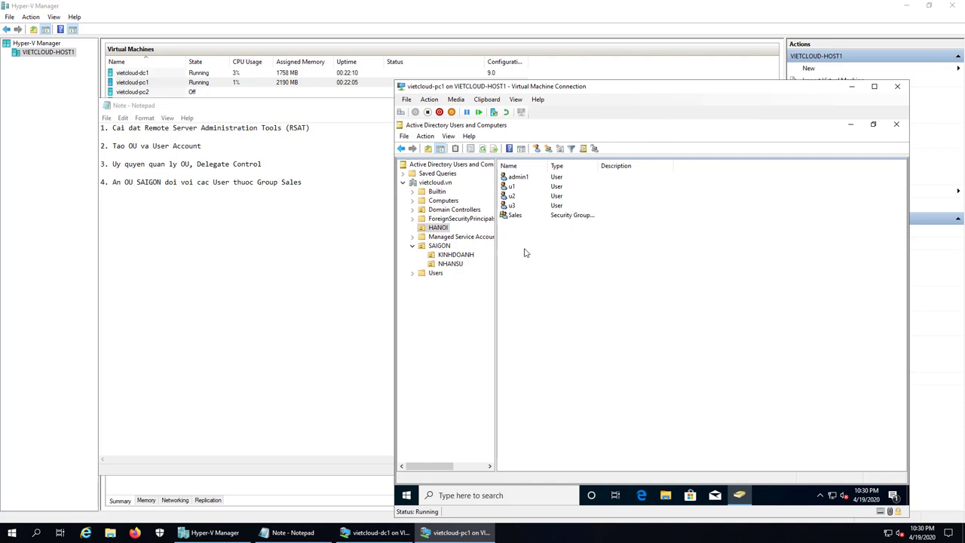
Step: Look over the HANOI user accounts and open the Sales group's properties
{"action": "left_click", "coordinate": [520, 179]}
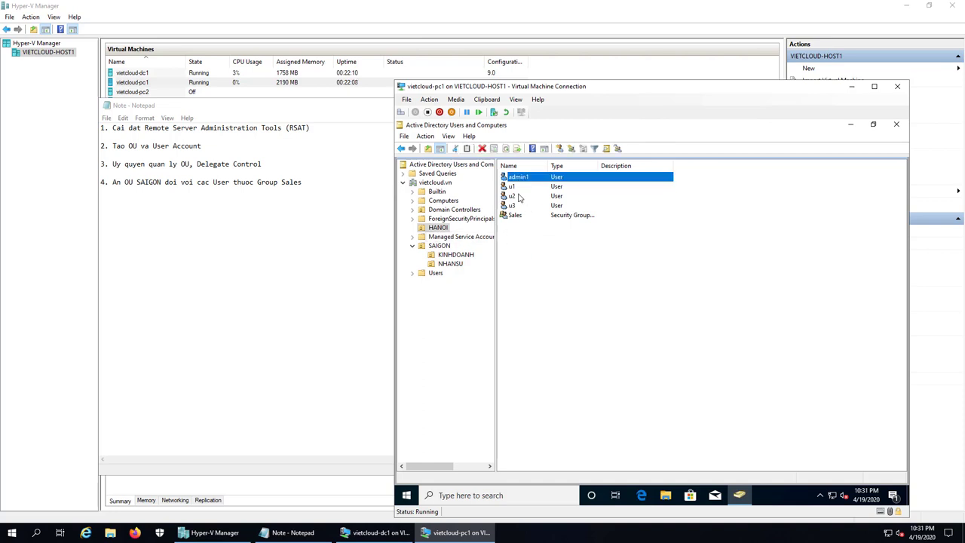
{"action": "left_click", "coordinate": [514, 188]}
{"action": "left_click", "coordinate": [513, 196]}
{"action": "left_click", "coordinate": [514, 206]}
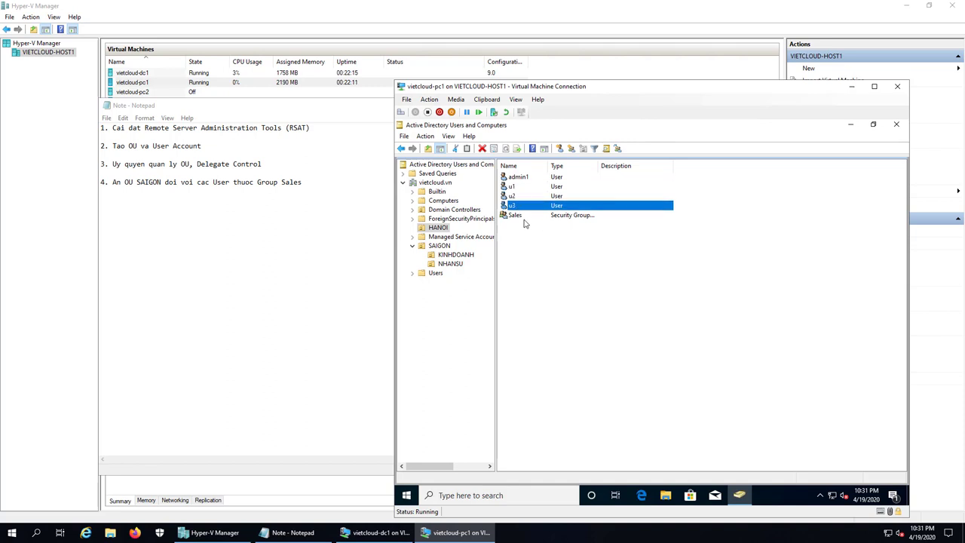
{"action": "double_click", "coordinate": [516, 216]}
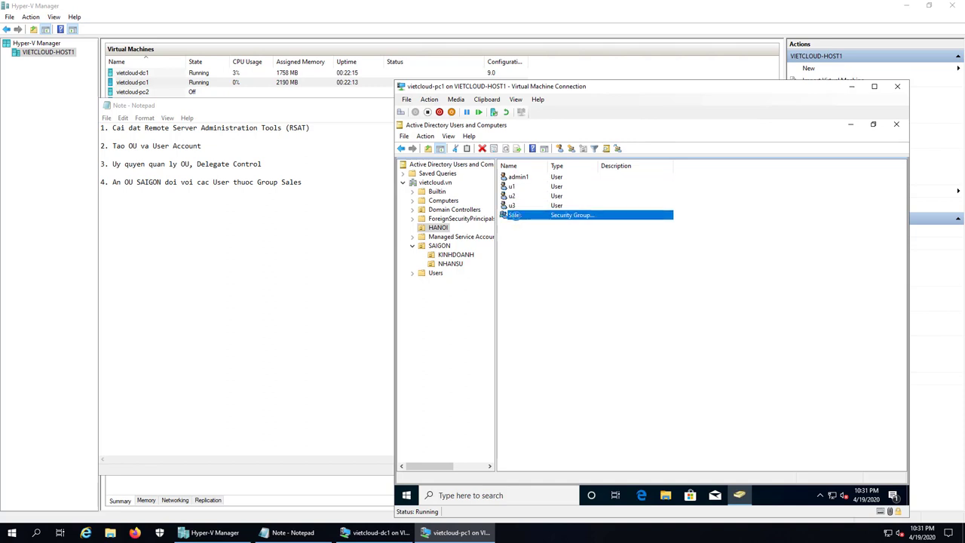
Step: Add admin1 as a member of the Sales group and save the change
{"action": "left_click", "coordinate": [594, 210]}
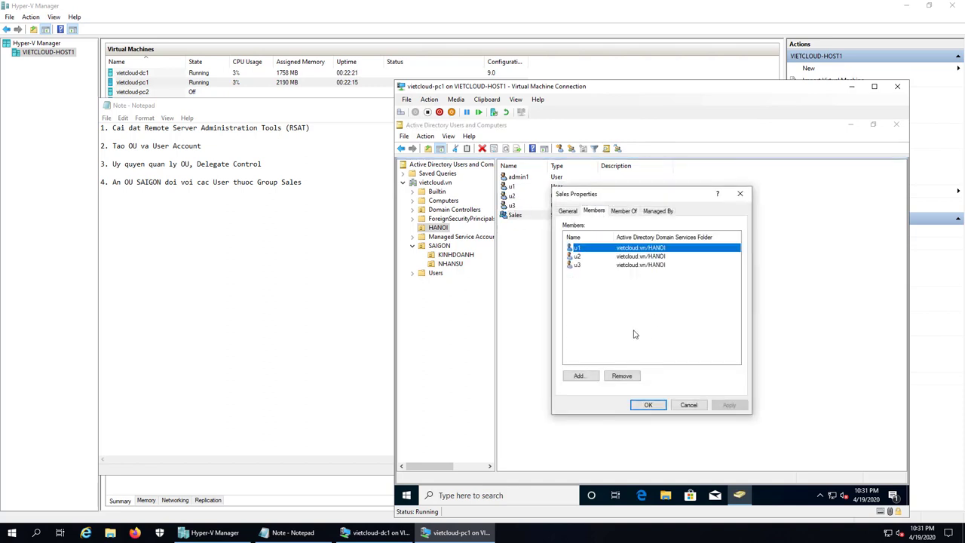
{"action": "left_click", "coordinate": [579, 376]}
{"action": "type", "text": "admin1"}
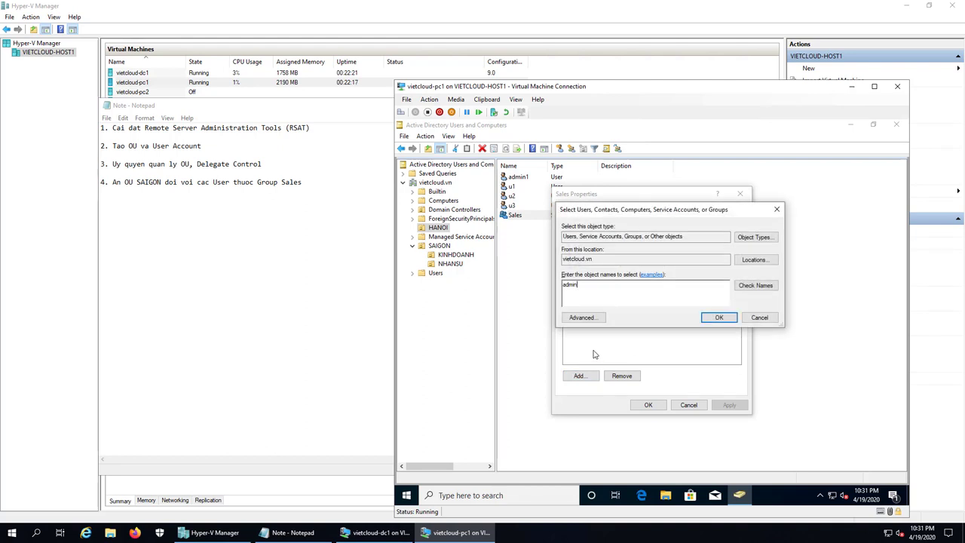
{"action": "left_click", "coordinate": [756, 286]}
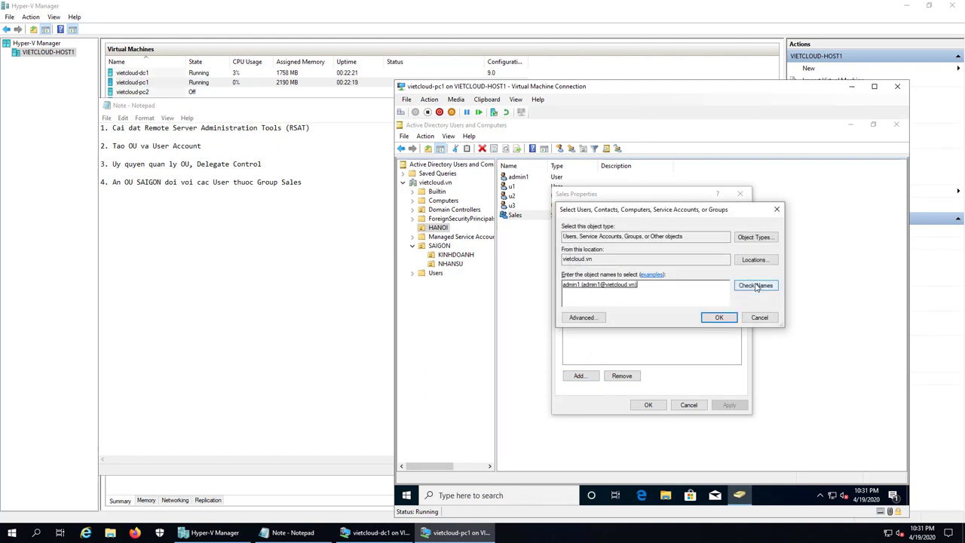
{"action": "left_click", "coordinate": [719, 317]}
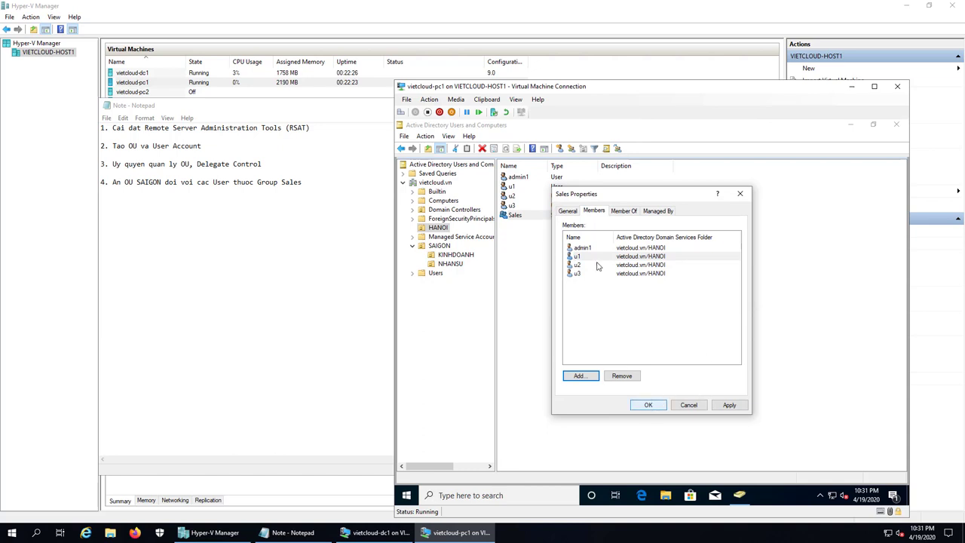
{"action": "left_click", "coordinate": [650, 406]}
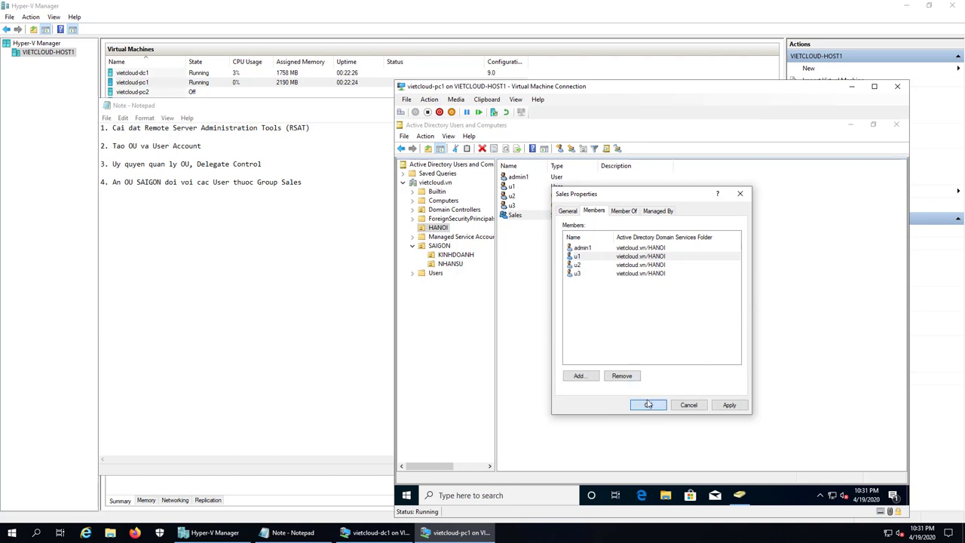
Step: Reopen Sales properties to verify its members, then close the pc1 console
{"action": "double_click", "coordinate": [516, 215]}
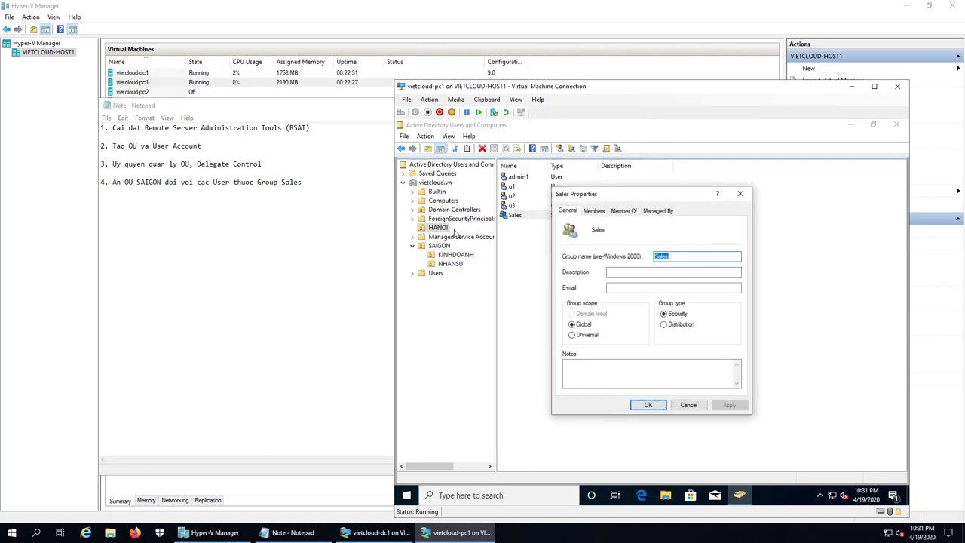
{"action": "left_click", "coordinate": [594, 211]}
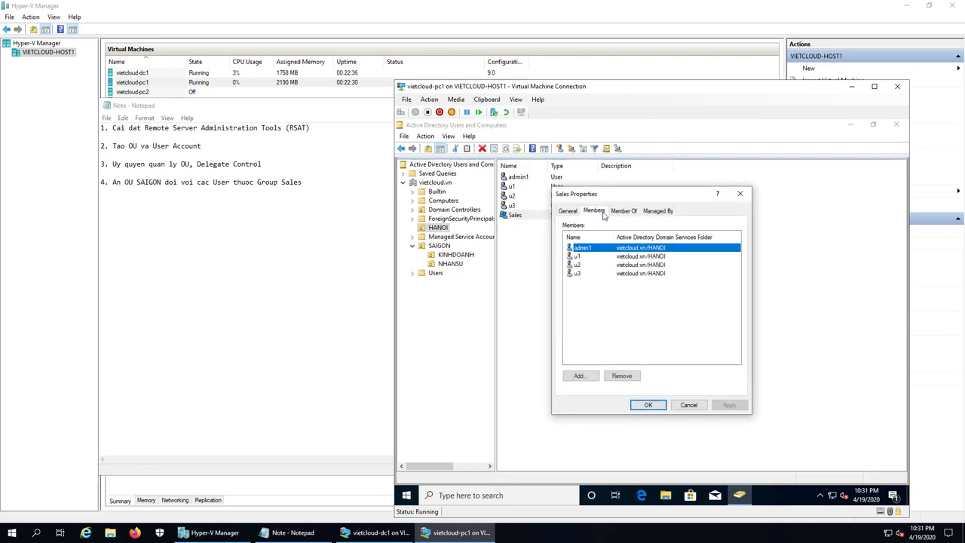
{"action": "left_click", "coordinate": [647, 405]}
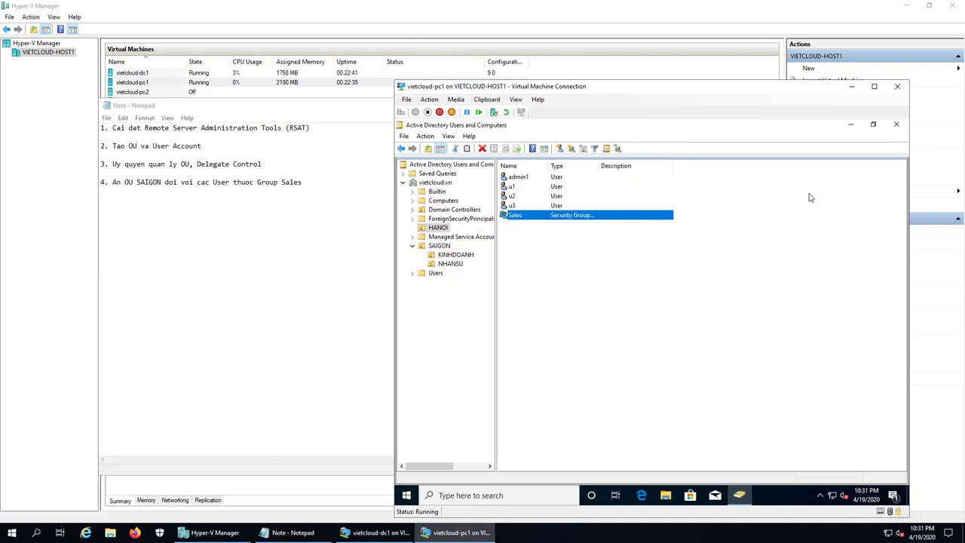
{"action": "left_click", "coordinate": [896, 123]}
Step: Switch to the dc1 console and cancel an accidental rename, keeping the SAIGON OU's name
{"action": "left_click", "coordinate": [851, 86]}
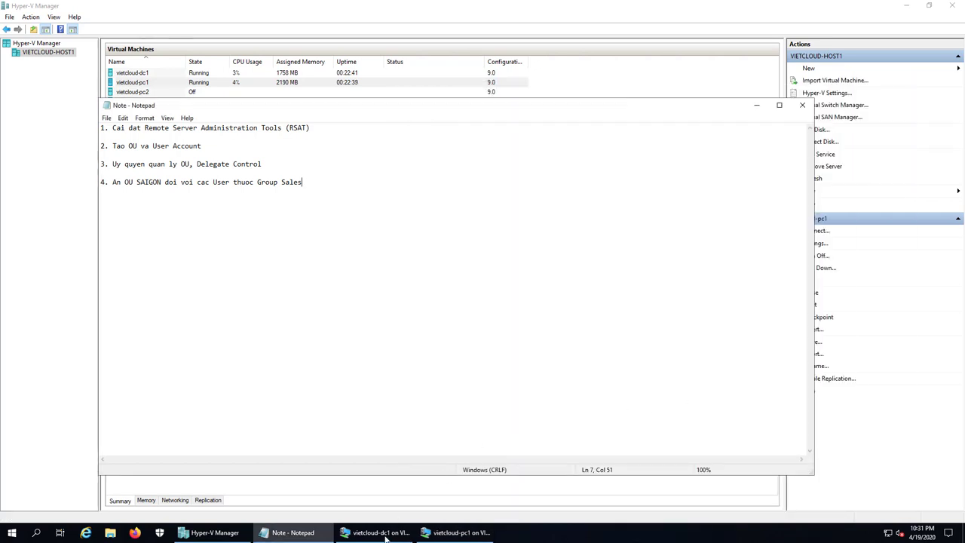
{"action": "key", "text": "alt+Tab"}
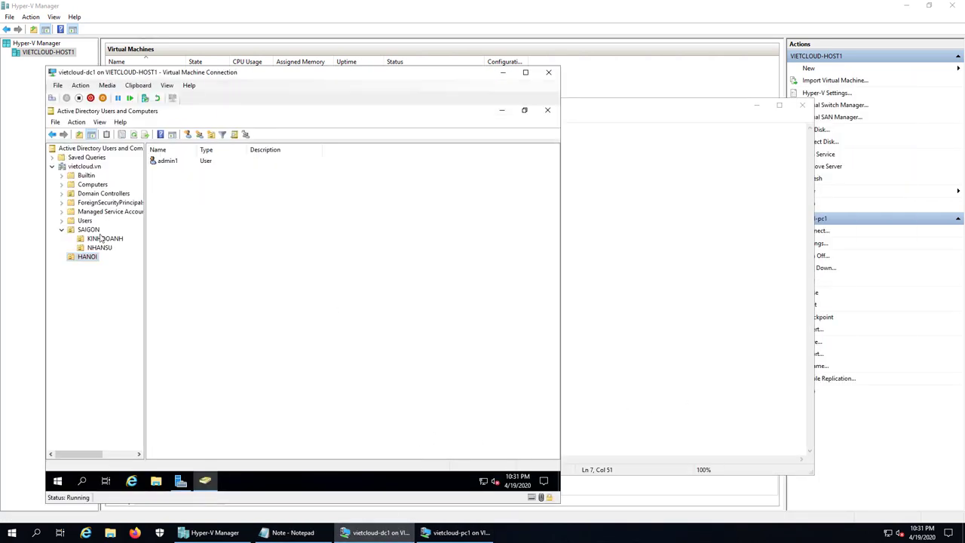
{"action": "left_click", "coordinate": [91, 230]}
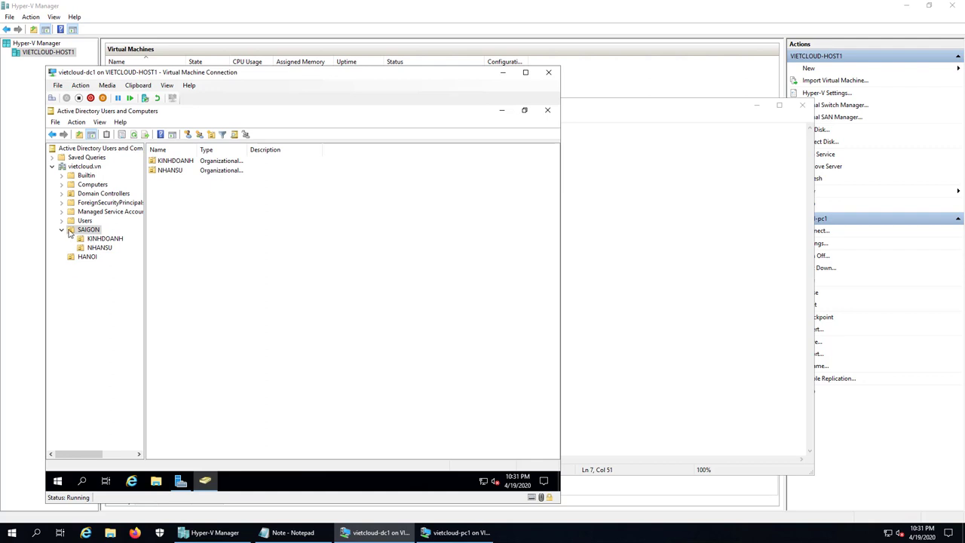
{"action": "double_click", "coordinate": [88, 231]}
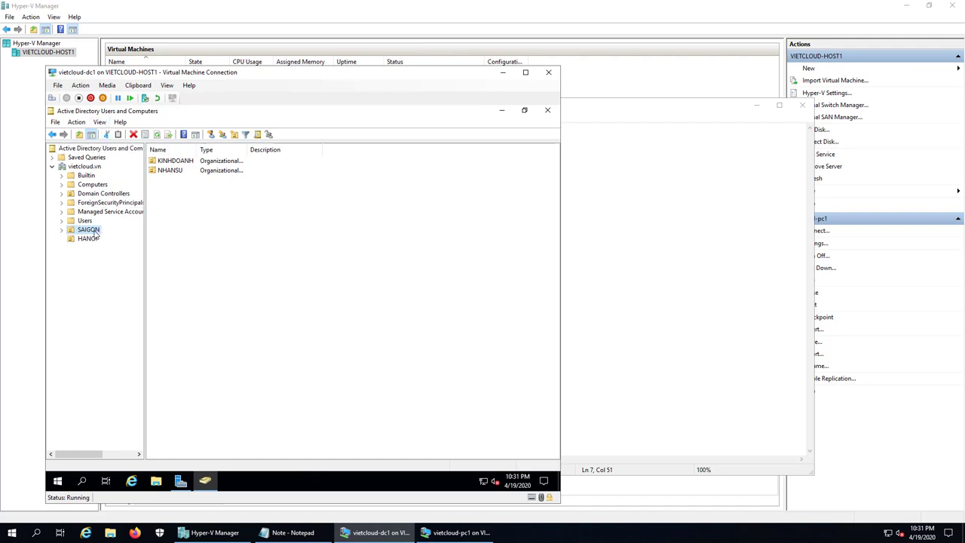
{"action": "left_click", "coordinate": [95, 235]}
{"action": "key", "text": "BackSpace"}
{"action": "key", "text": "Escape"}
Step: Browse KINHDOANH, NHANSU and HANOI, collapse SAIGON, and open the View menu
{"action": "left_click", "coordinate": [62, 229]}
{"action": "left_click", "coordinate": [96, 239]}
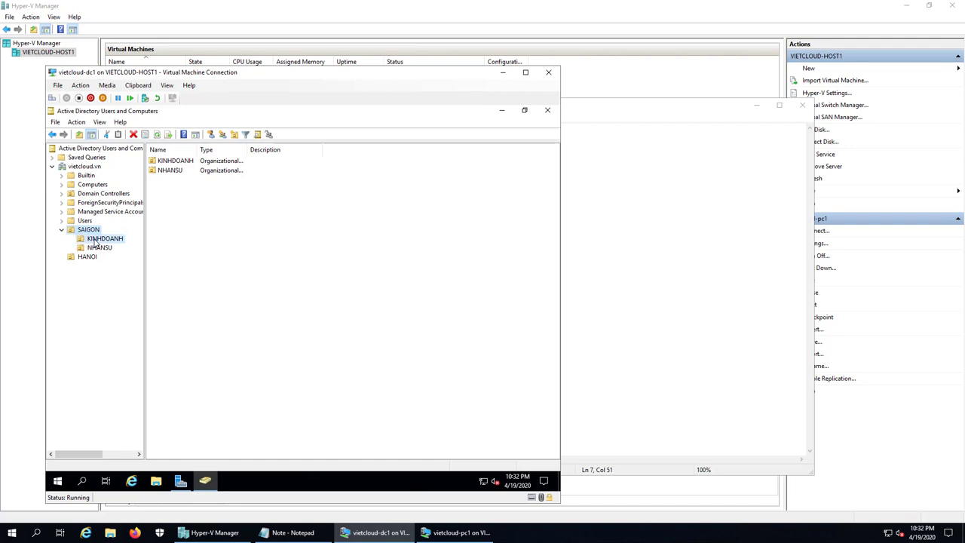
{"action": "left_click", "coordinate": [98, 249]}
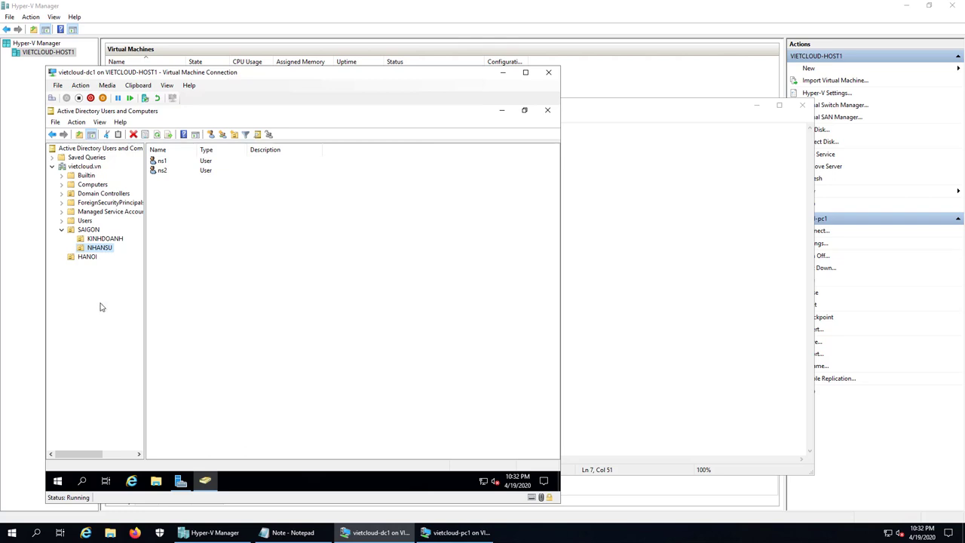
{"action": "left_click", "coordinate": [89, 257]}
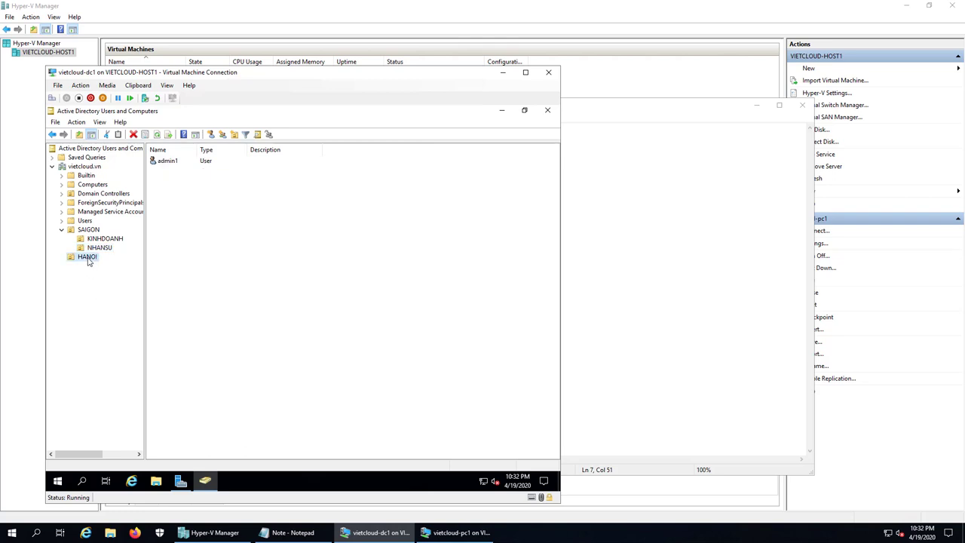
{"action": "left_click", "coordinate": [62, 229]}
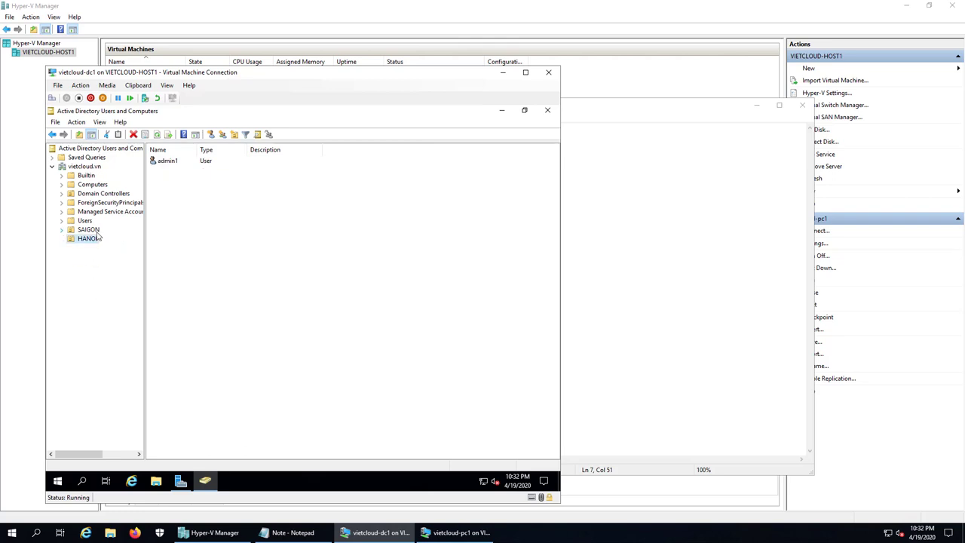
{"action": "left_click", "coordinate": [100, 122]}
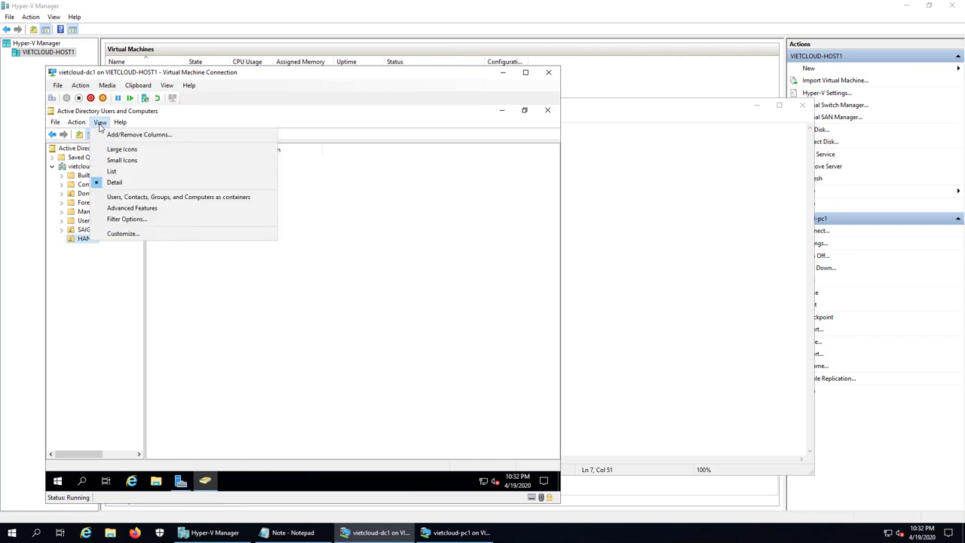
Step: Turn on Advanced Features and open the SAIGON OU's Properties dialog
{"action": "left_click", "coordinate": [146, 207]}
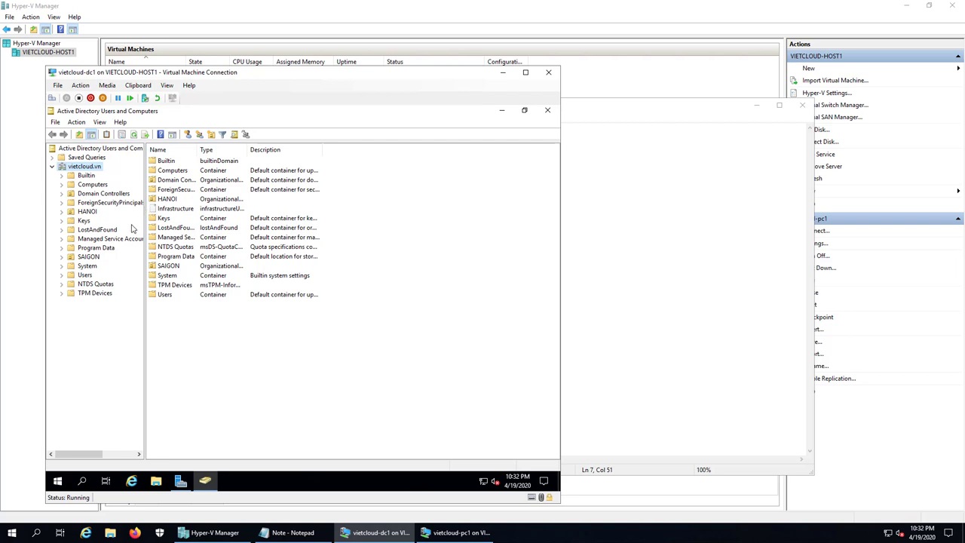
{"action": "left_click", "coordinate": [89, 257]}
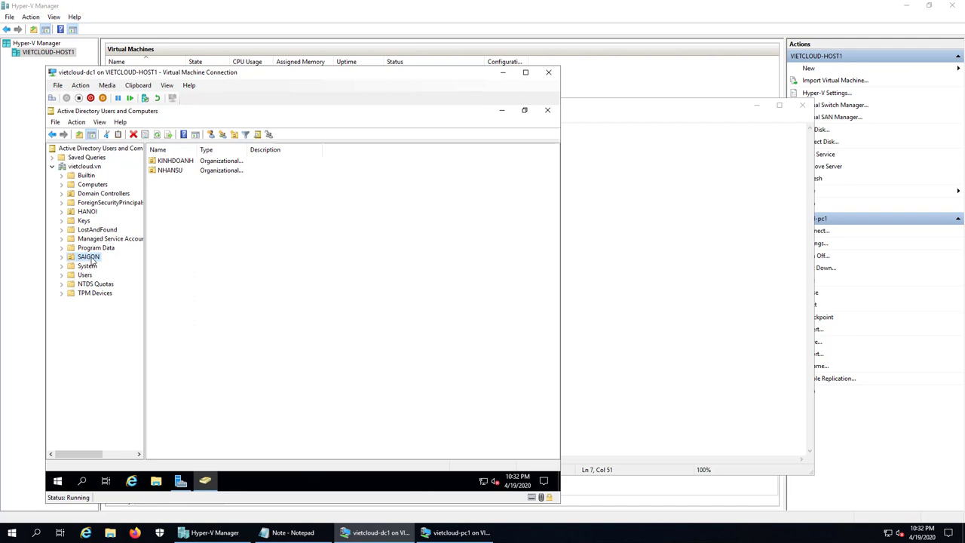
{"action": "right_click", "coordinate": [92, 260]}
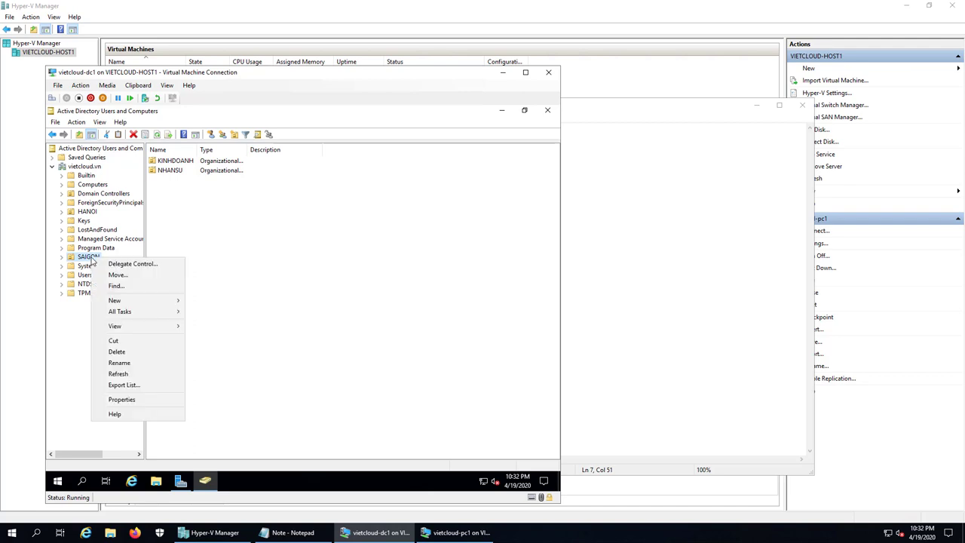
{"action": "left_click", "coordinate": [122, 400]}
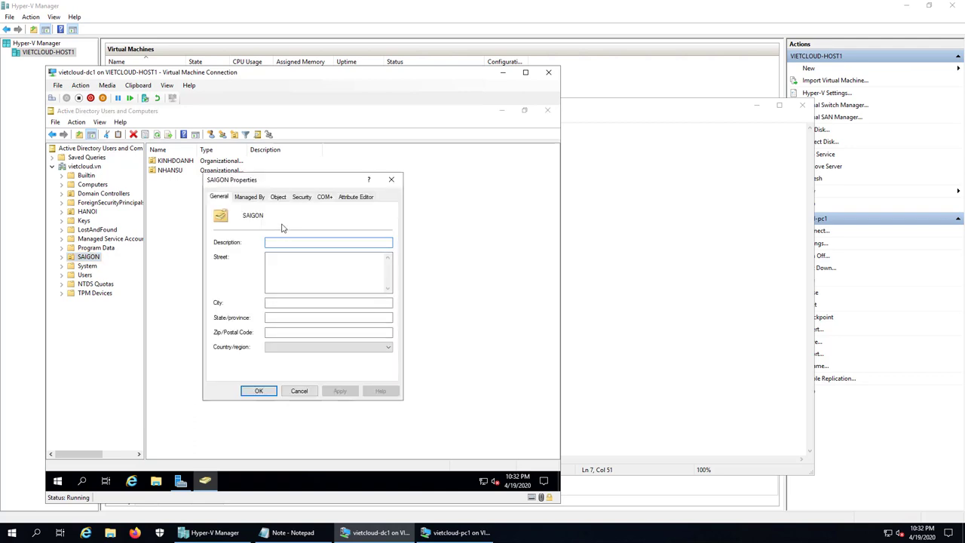
Step: Add the Sales group to SAIGON's Security permissions with Deny on Read, and apply
{"action": "left_click", "coordinate": [301, 197]}
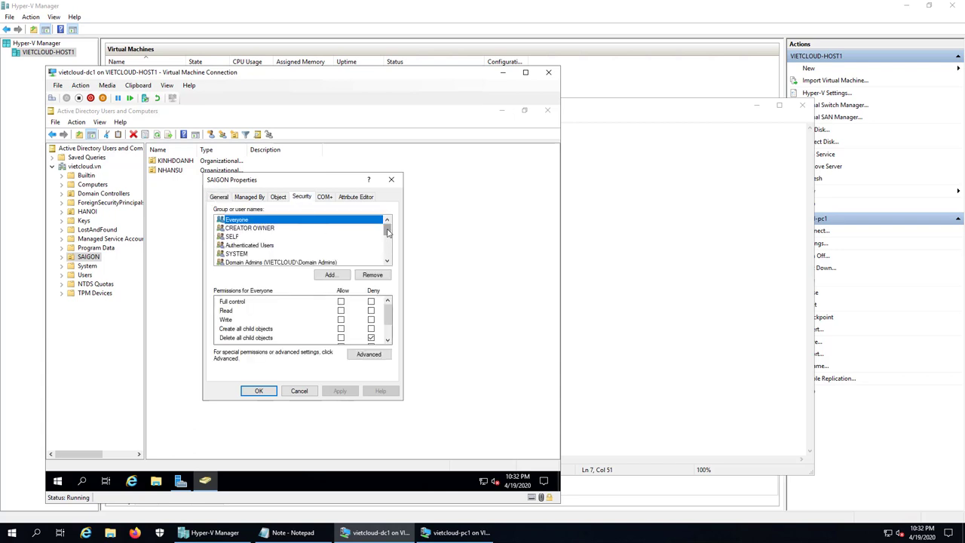
{"action": "left_click", "coordinate": [332, 275]}
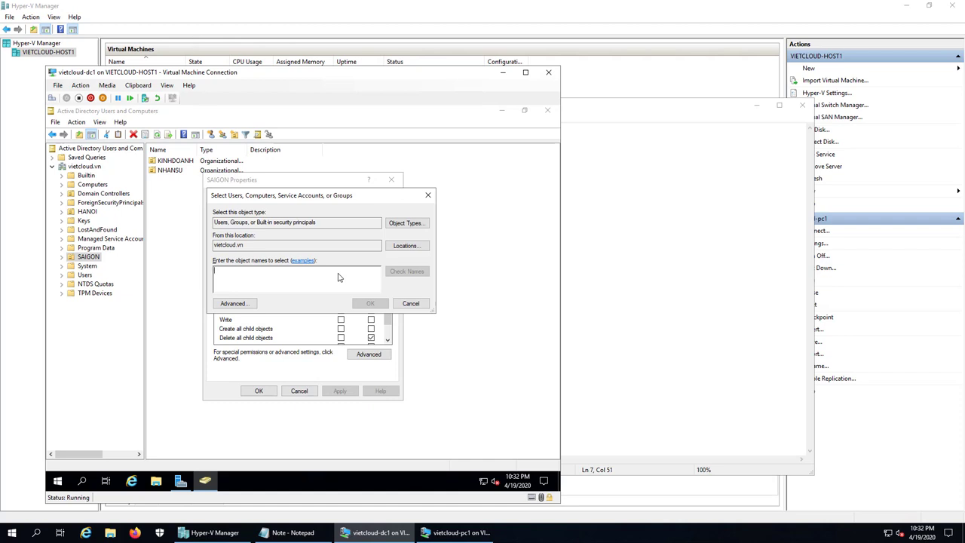
{"action": "type", "text": "sales"}
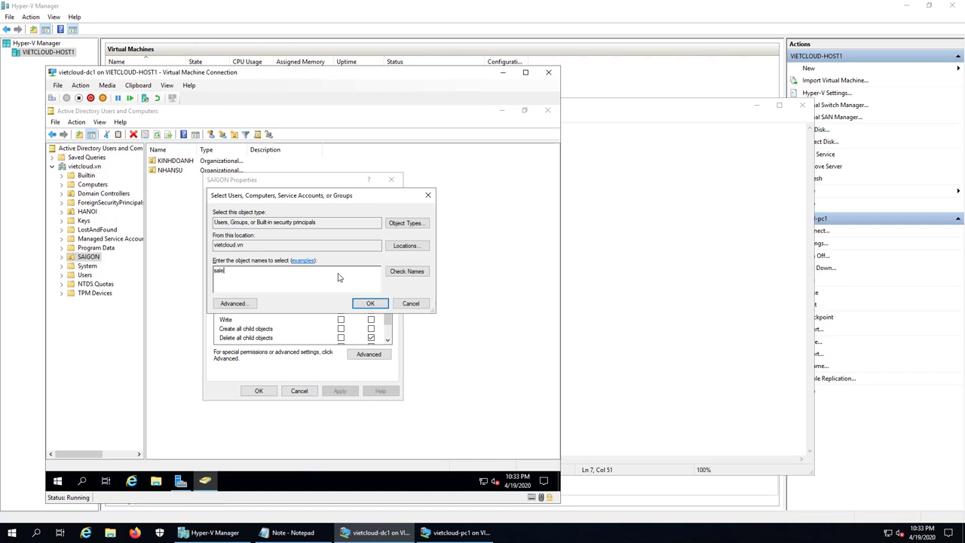
{"action": "left_click", "coordinate": [392, 270]}
{"action": "left_click", "coordinate": [373, 303]}
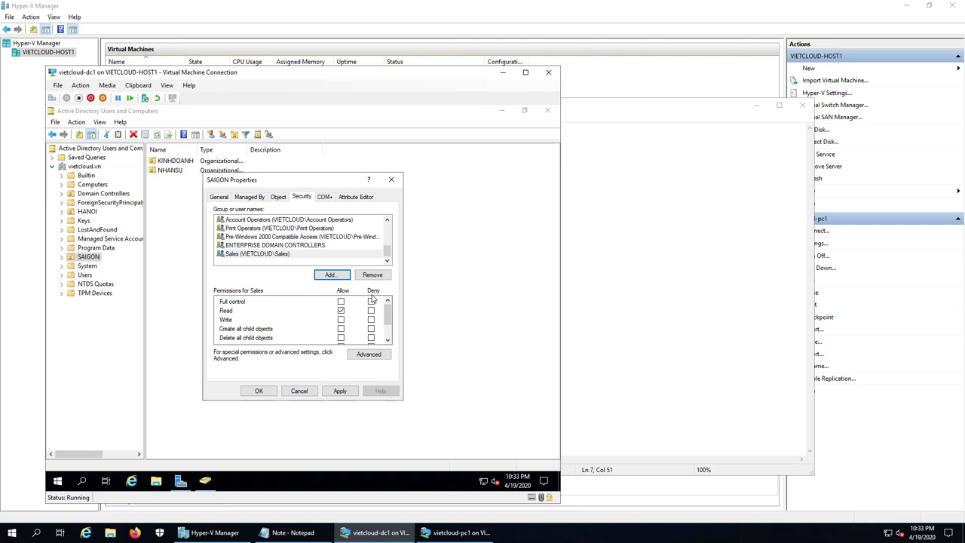
{"action": "left_click", "coordinate": [268, 255]}
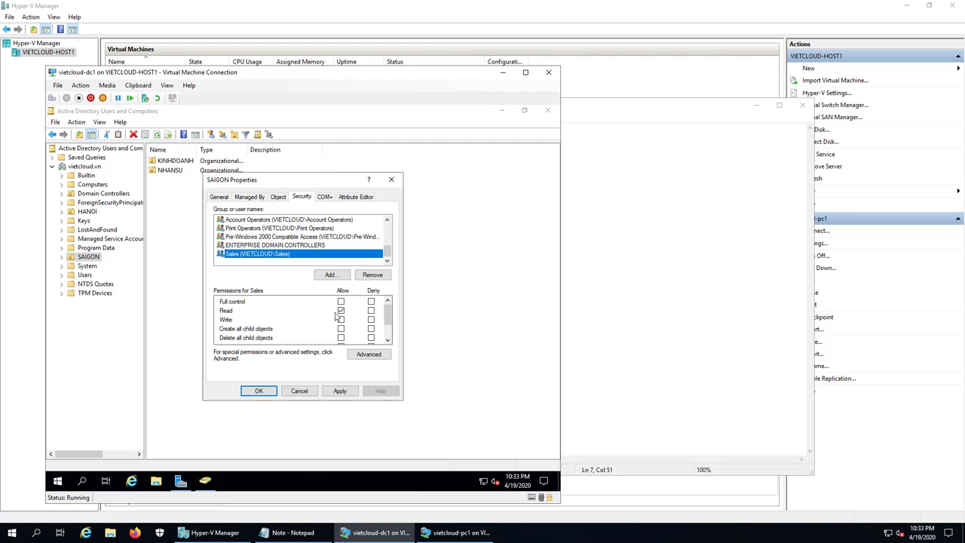
{"action": "left_click", "coordinate": [370, 309]}
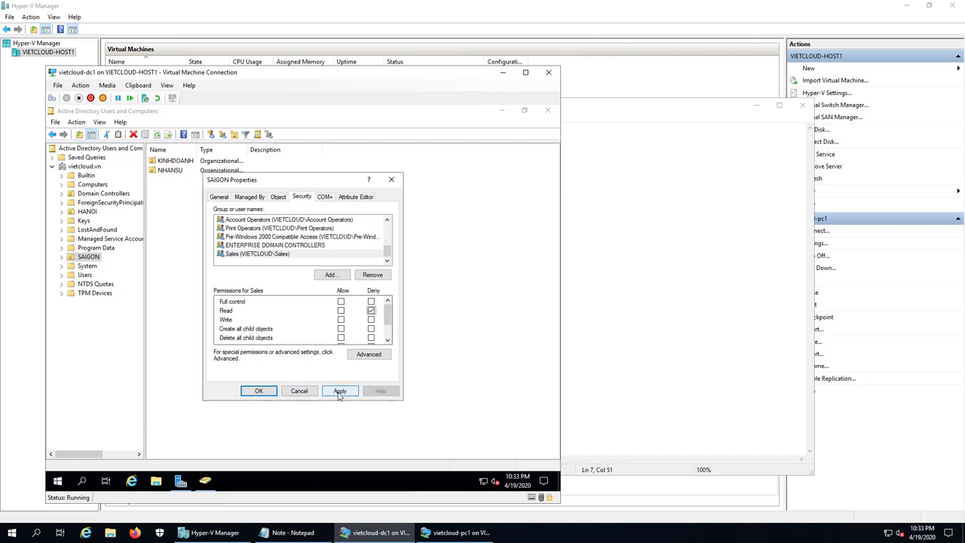
{"action": "left_click", "coordinate": [258, 390]}
{"action": "left_click", "coordinate": [274, 334]}
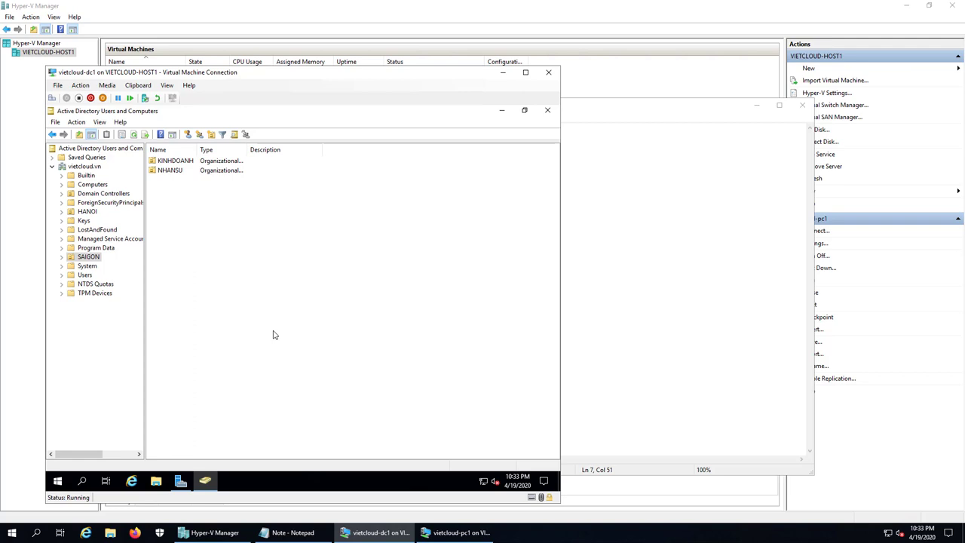
Step: Sign out of the pc1 VM and sign back in as admin1 with its password
{"action": "left_click", "coordinate": [503, 72]}
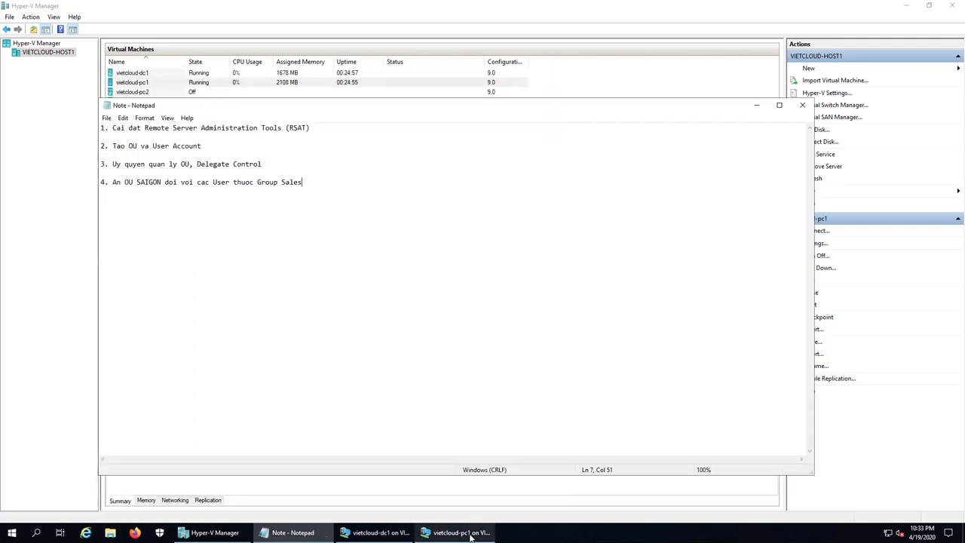
{"action": "left_click", "coordinate": [471, 535]}
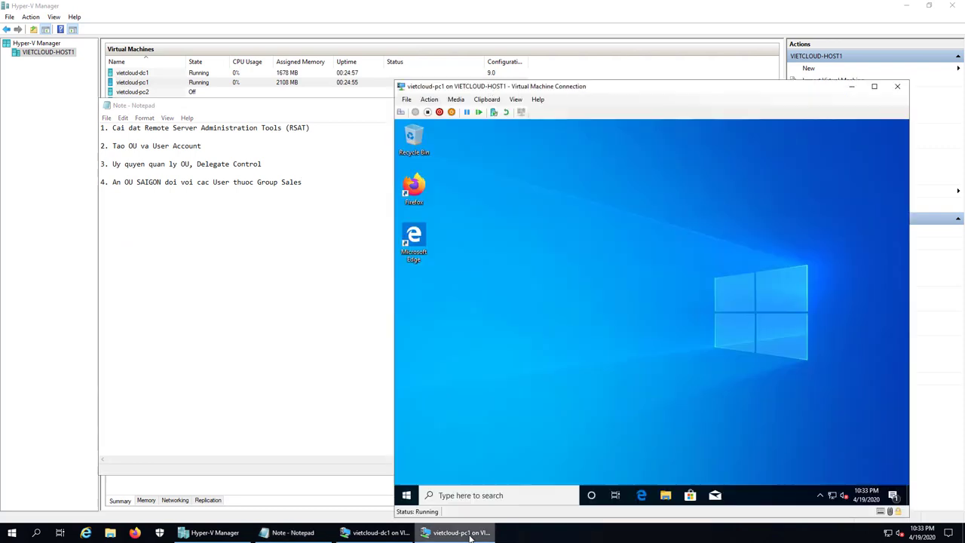
{"action": "right_click", "coordinate": [406, 495]}
{"action": "mouse_move", "coordinate": [437, 475]}
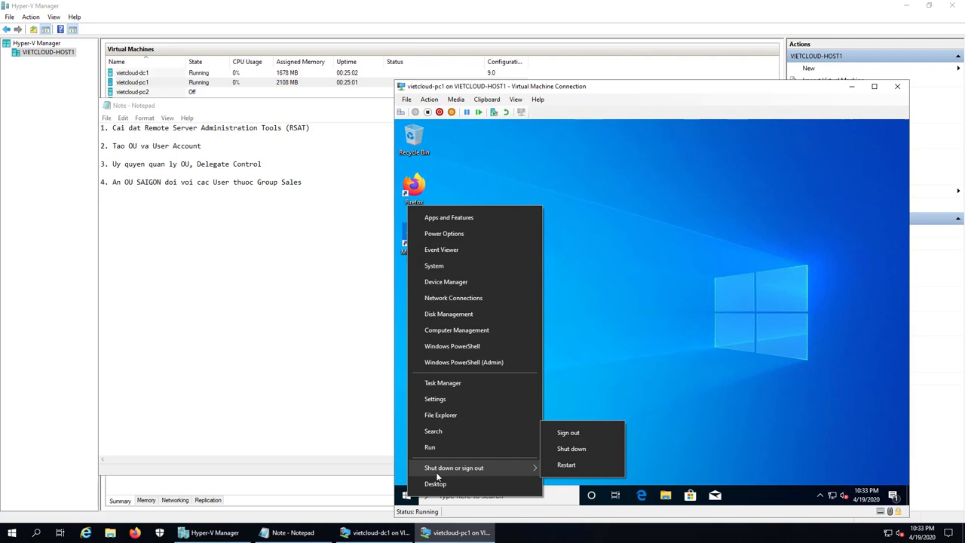
{"action": "left_click", "coordinate": [580, 432]}
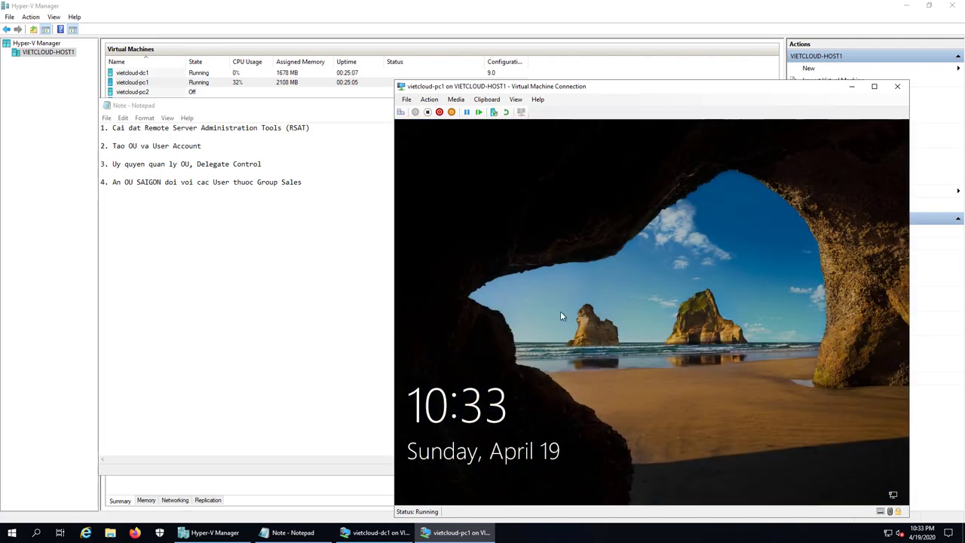
{"action": "left_click", "coordinate": [552, 274]}
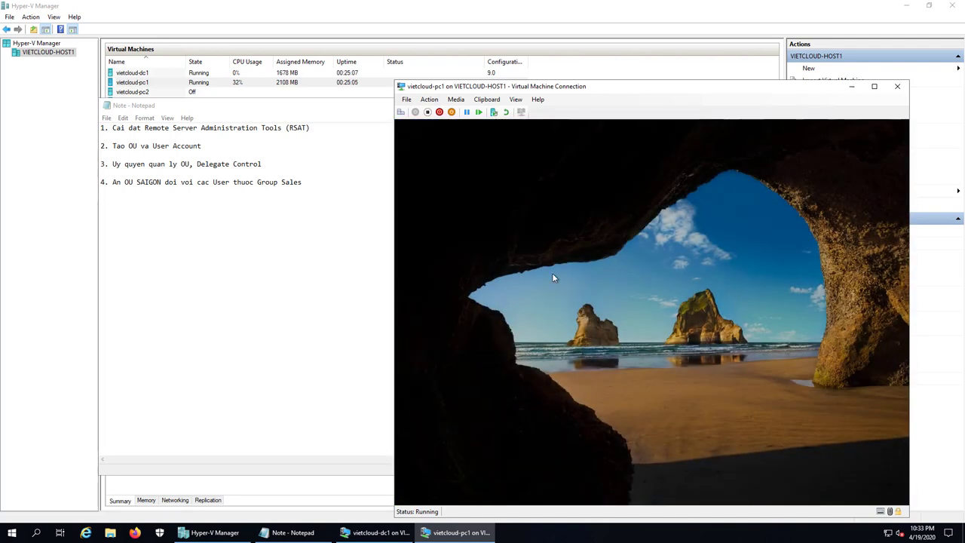
{"action": "type", "text": "123"}
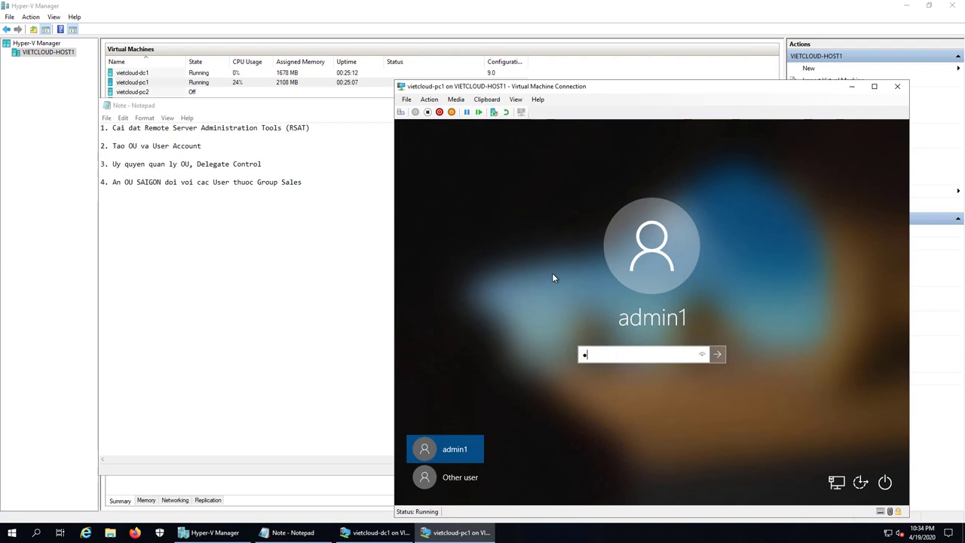
{"action": "type", "text": "456"}
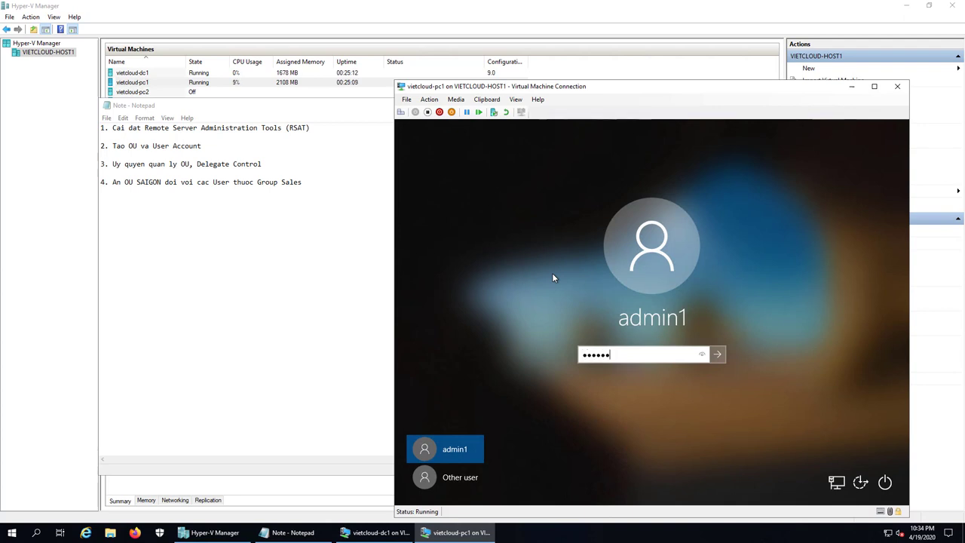
{"action": "key", "text": "Return"}
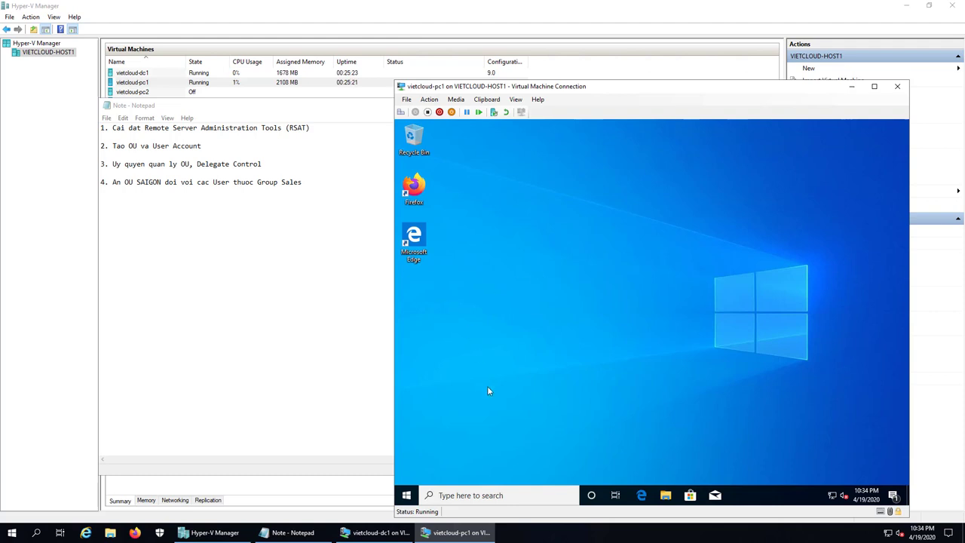
Step: Launch Active Directory Users and Computers from Windows Administrative Tools and confirm vietcloud.vn lists HANOI without SAIGON
{"action": "left_click", "coordinate": [406, 495]}
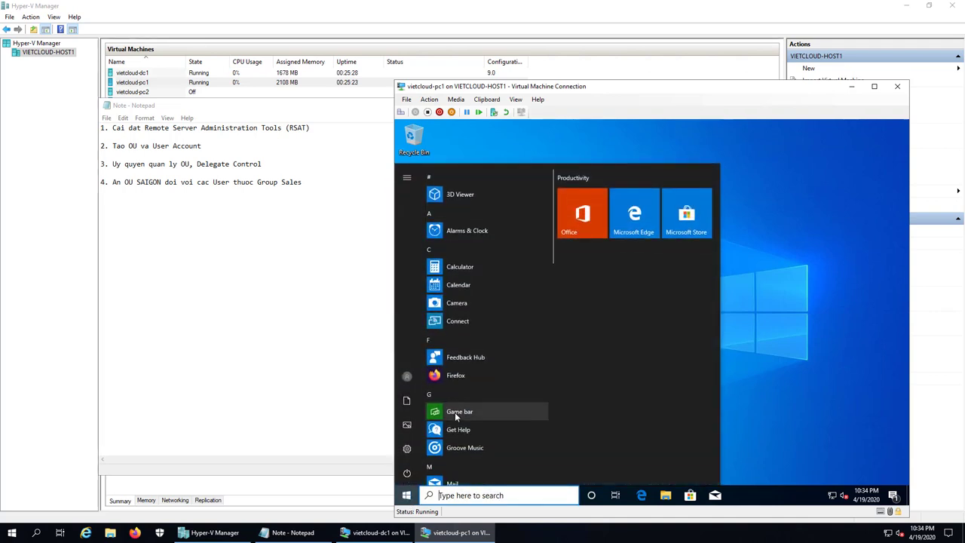
{"action": "scroll", "coordinate": [455, 411], "scroll_direction": "down", "scroll_amount": 15}
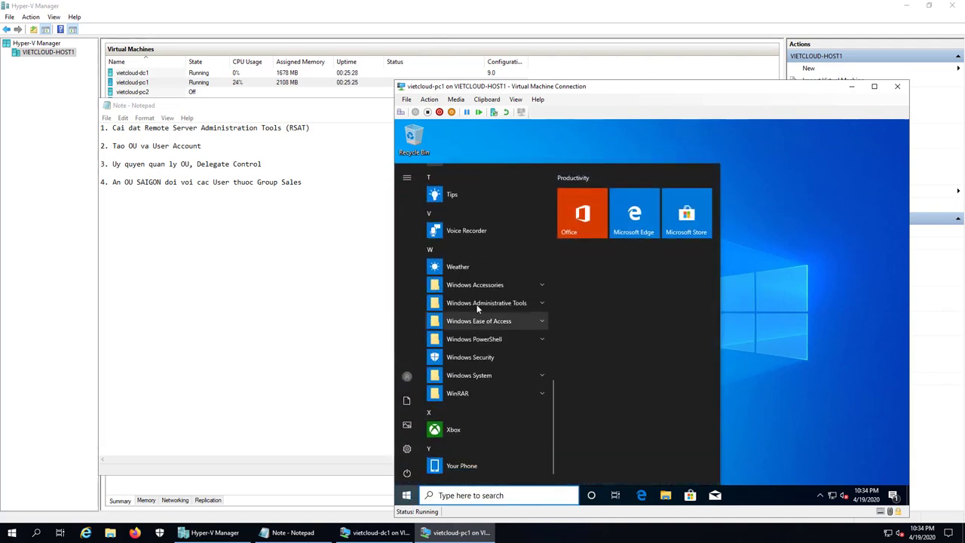
{"action": "left_click", "coordinate": [477, 304]}
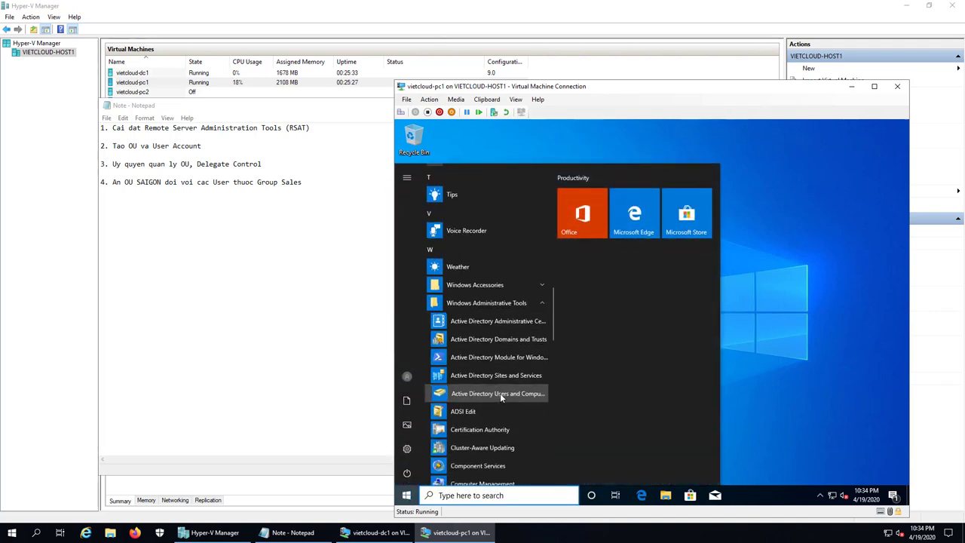
{"action": "left_click", "coordinate": [500, 393]}
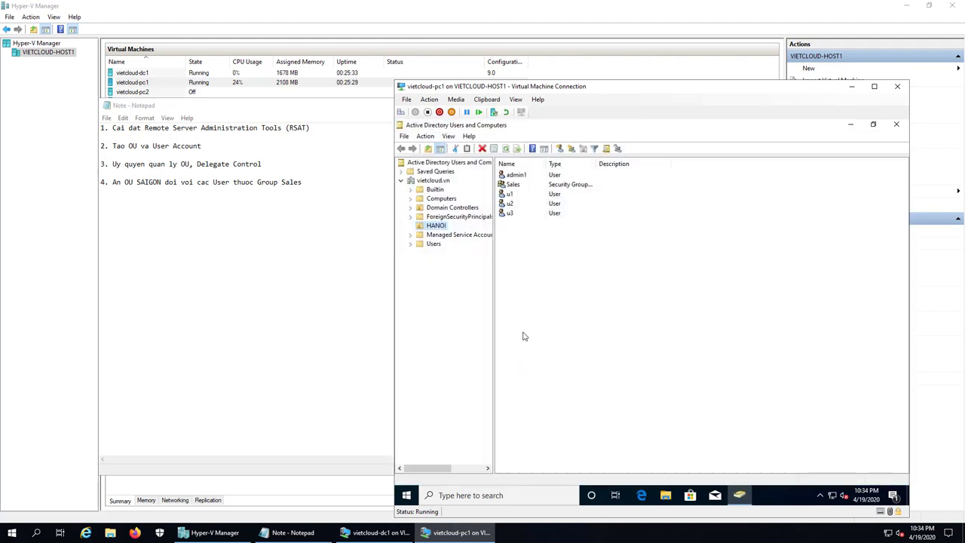
{"action": "left_click", "coordinate": [439, 228]}
{"action": "key", "text": "Return"}
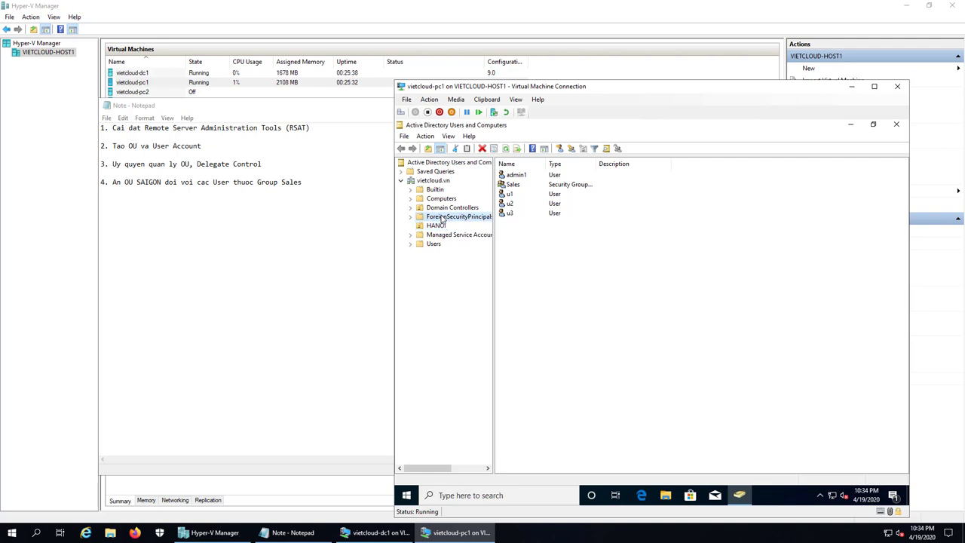
{"action": "left_click", "coordinate": [442, 218]}
{"action": "left_click", "coordinate": [440, 226]}
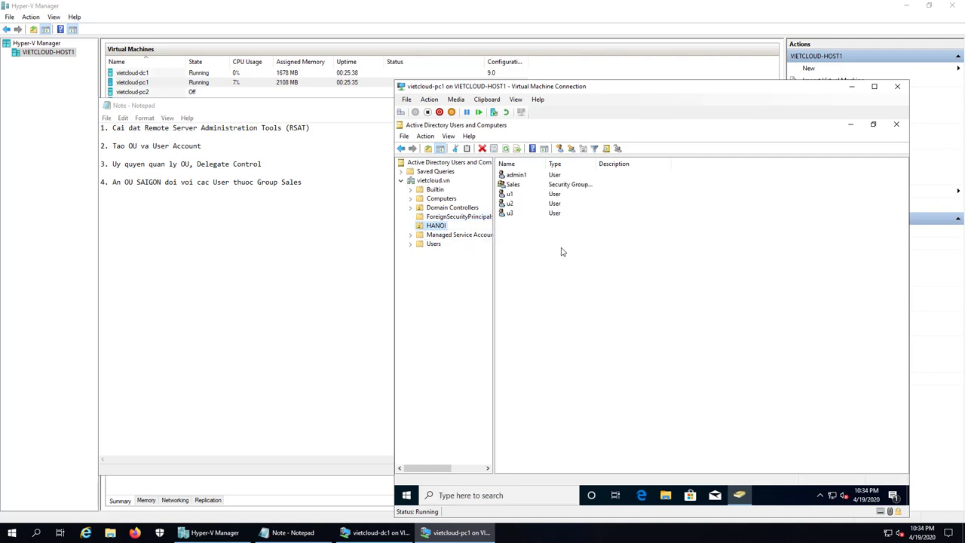